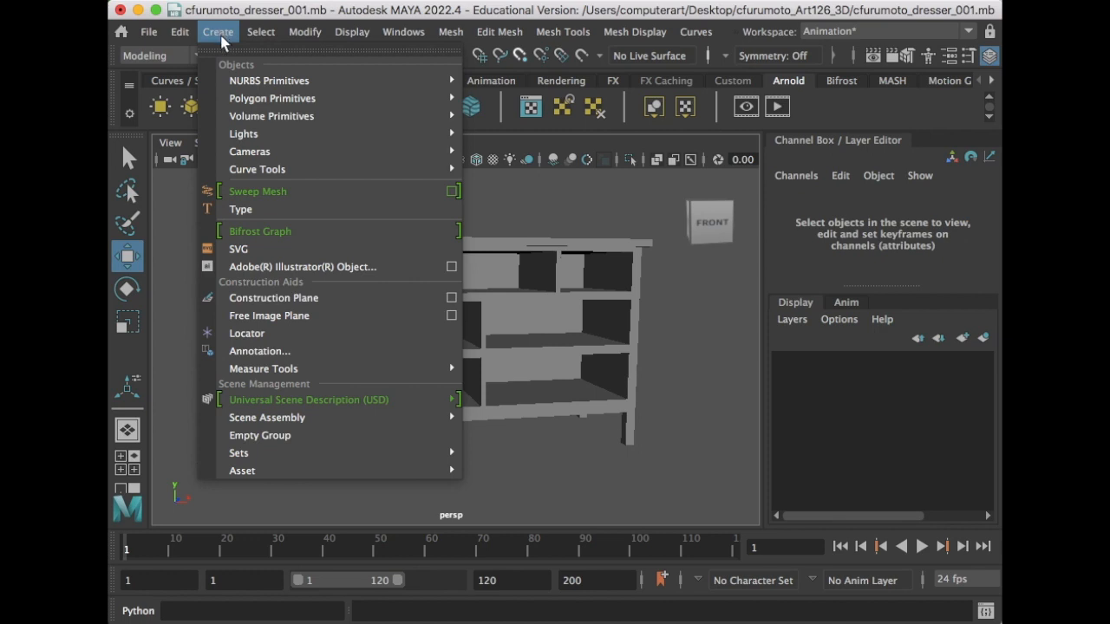
- Open the Cube option box under Create > Polygon Primitives
{"action": "mouse_move", "coordinate": [243, 101]}
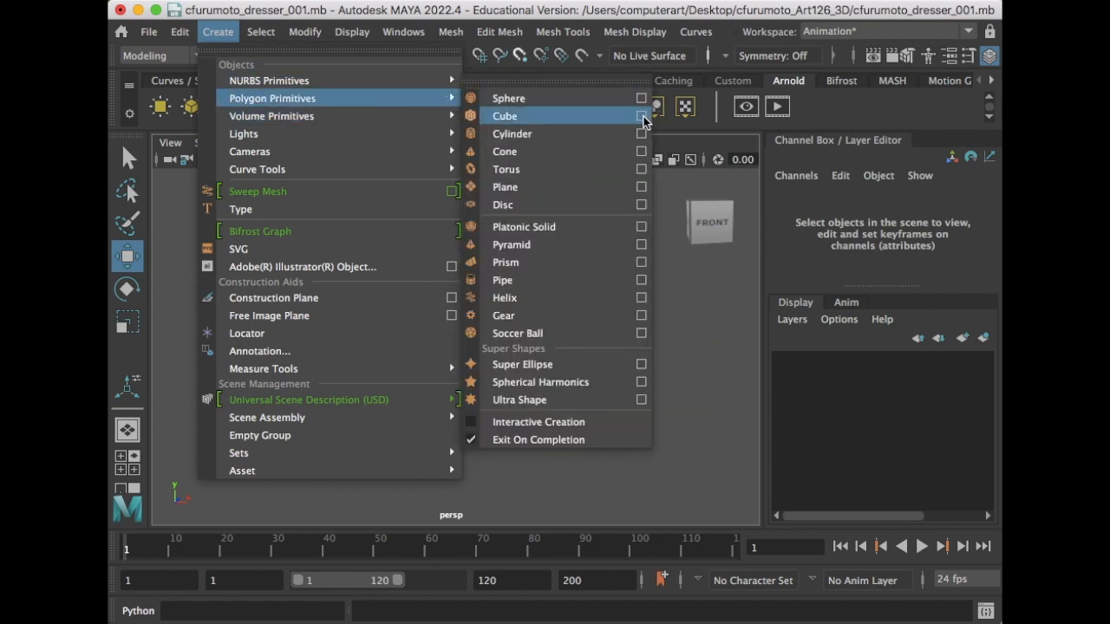
{"action": "left_click", "coordinate": [642, 116]}
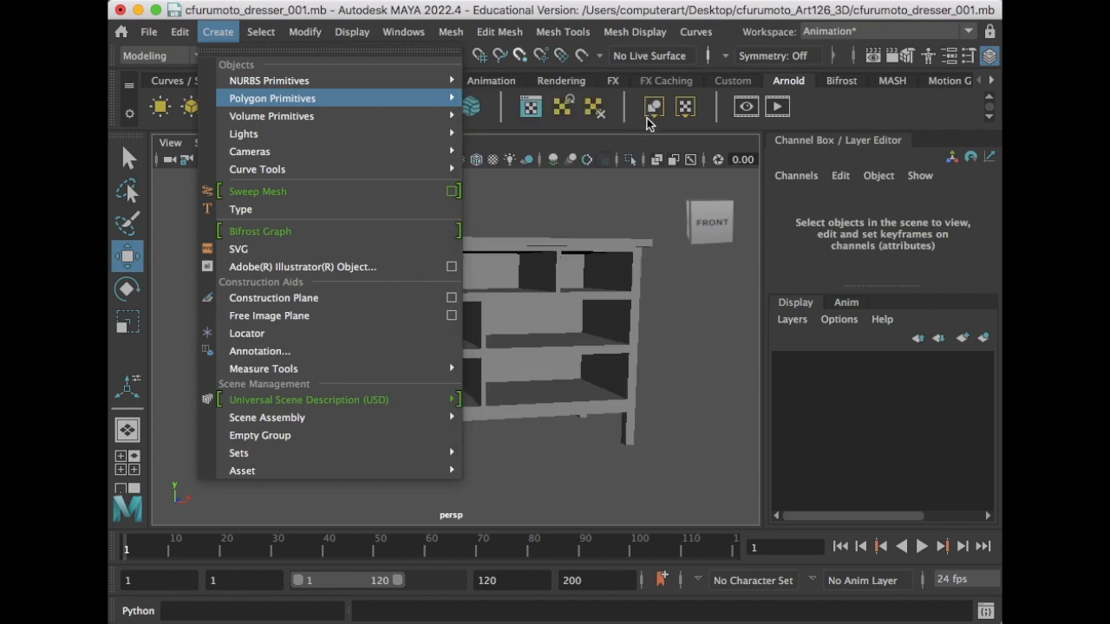
- Create a 1×1×1 polygon cube with Height divisions set to 1
{"action": "left_click_drag", "start_coordinate": [646, 114], "coordinate": [661, 136]}
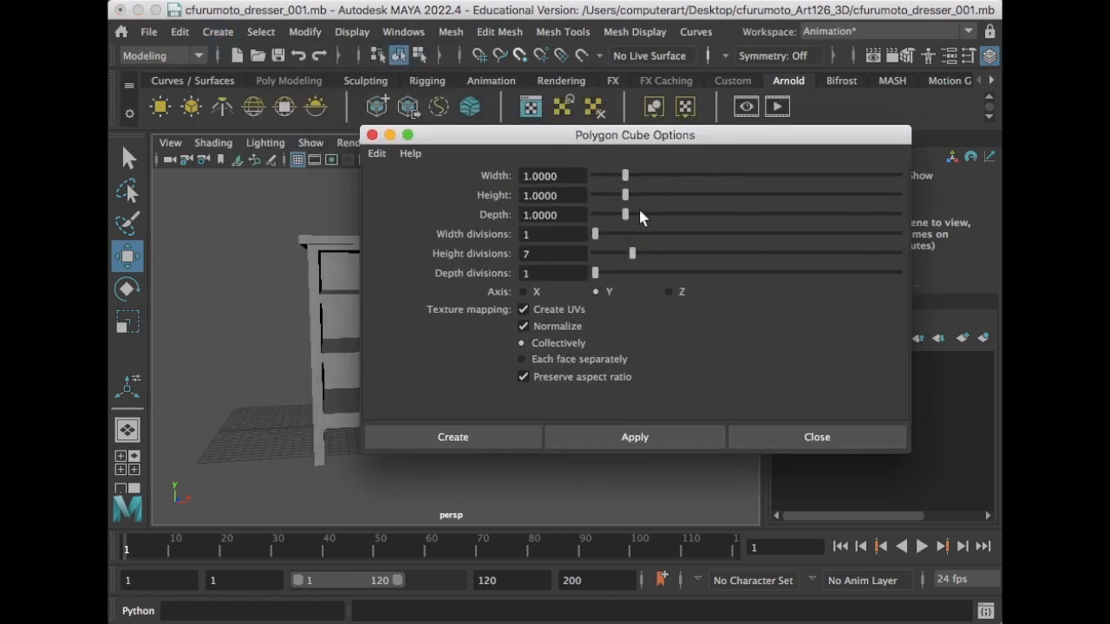
{"action": "double_click", "coordinate": [544, 254]}
{"action": "key", "text": "Return"}
{"action": "left_click", "coordinate": [498, 440]}
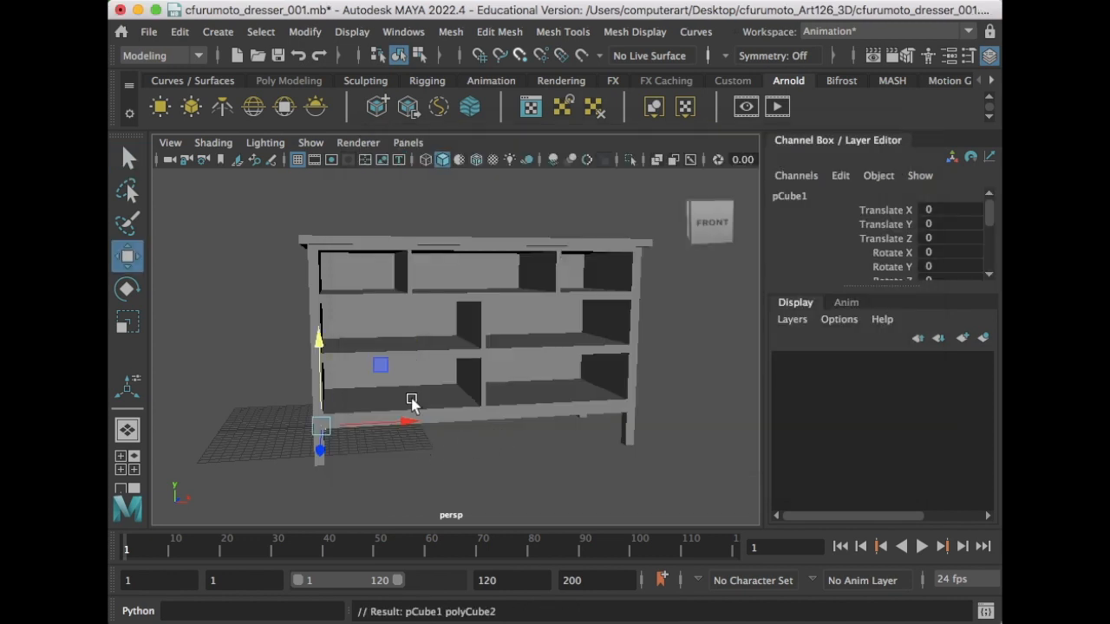
- Move the cube left to X -7.824 and rename it drawer_r1_c1
{"action": "left_click_drag", "start_coordinate": [414, 424], "coordinate": [511, 404]}
{"action": "double_click", "coordinate": [794, 196]}
{"action": "type", "text": "drawer"}
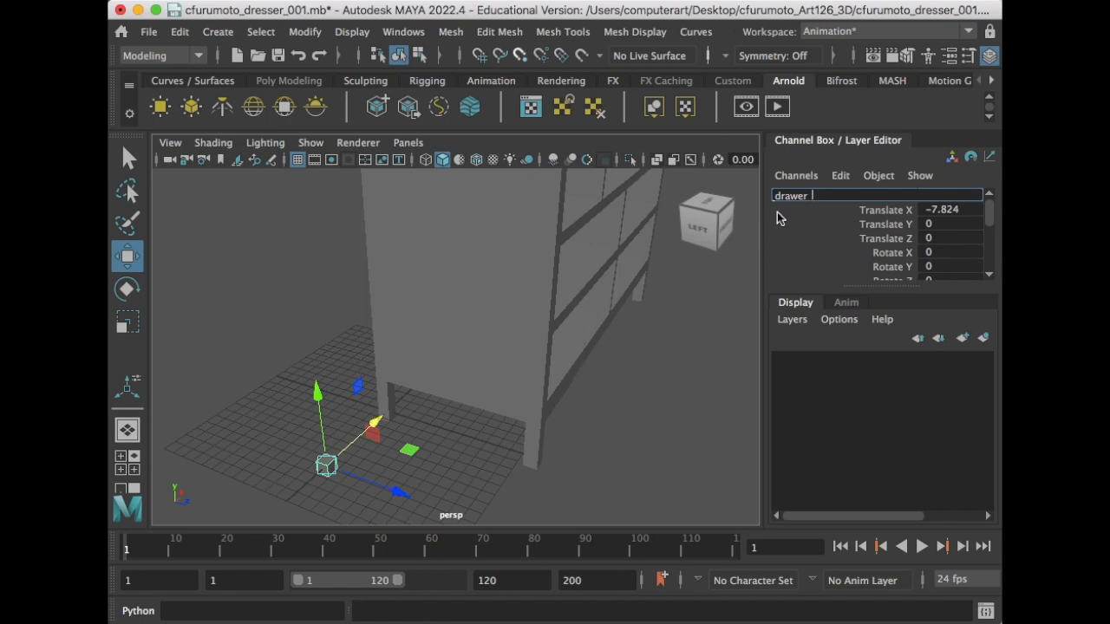
{"action": "type", "text": "_r1_c1"}
- Select drawer_r1_c1 and zoom the view in close around it
{"action": "left_click", "coordinate": [475, 486]}
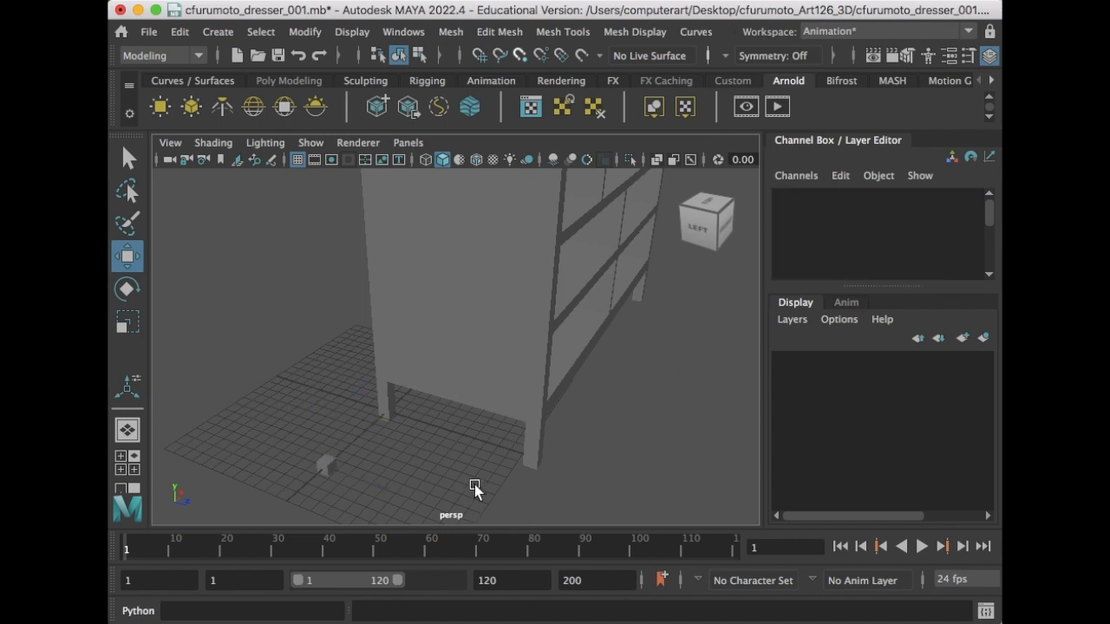
{"action": "left_click", "coordinate": [329, 465]}
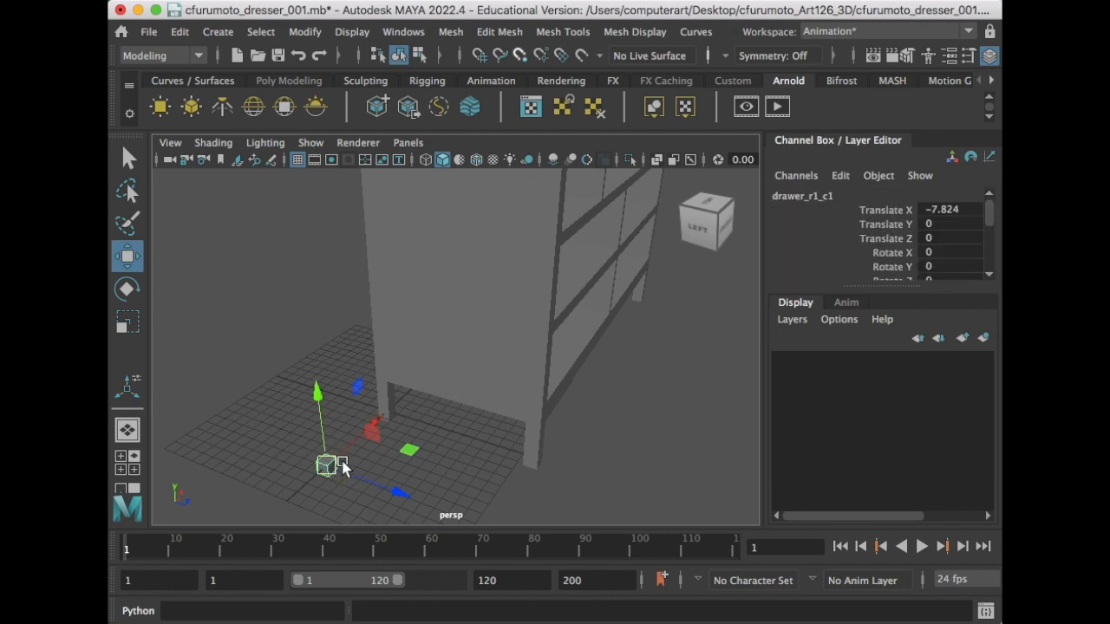
{"action": "scroll", "coordinate": [345, 465], "scroll_direction": "up", "scroll_amount": 5}
{"action": "middle_click_drag", "start_coordinate": [347, 463], "coordinate": [576, 270], "text": "alt"}
{"action": "middle_click_drag", "start_coordinate": [517, 429], "coordinate": [540, 409], "text": "alt"}
{"action": "left_click_drag", "start_coordinate": [540, 410], "coordinate": [507, 358], "text": "alt"}
{"action": "scroll", "coordinate": [508, 373], "scroll_direction": "up", "scroll_amount": 5}
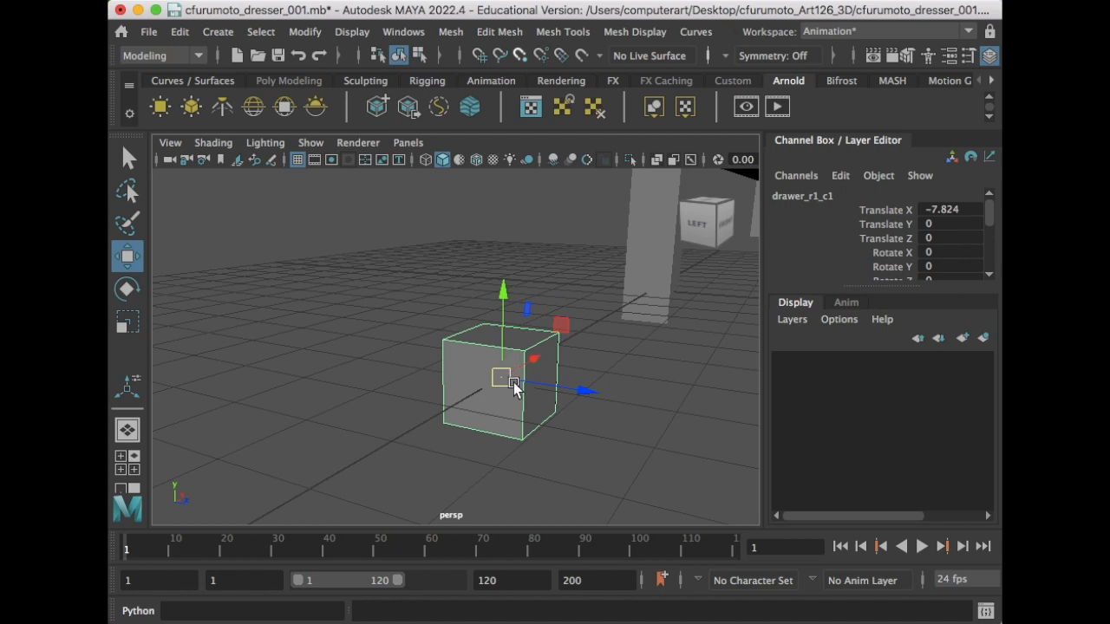
{"action": "left_click_drag", "start_coordinate": [468, 408], "coordinate": [523, 380], "text": "alt"}
- Undo a trial rotation of the cube, reselect it and return to the Move tool
{"action": "key", "text": "e"}
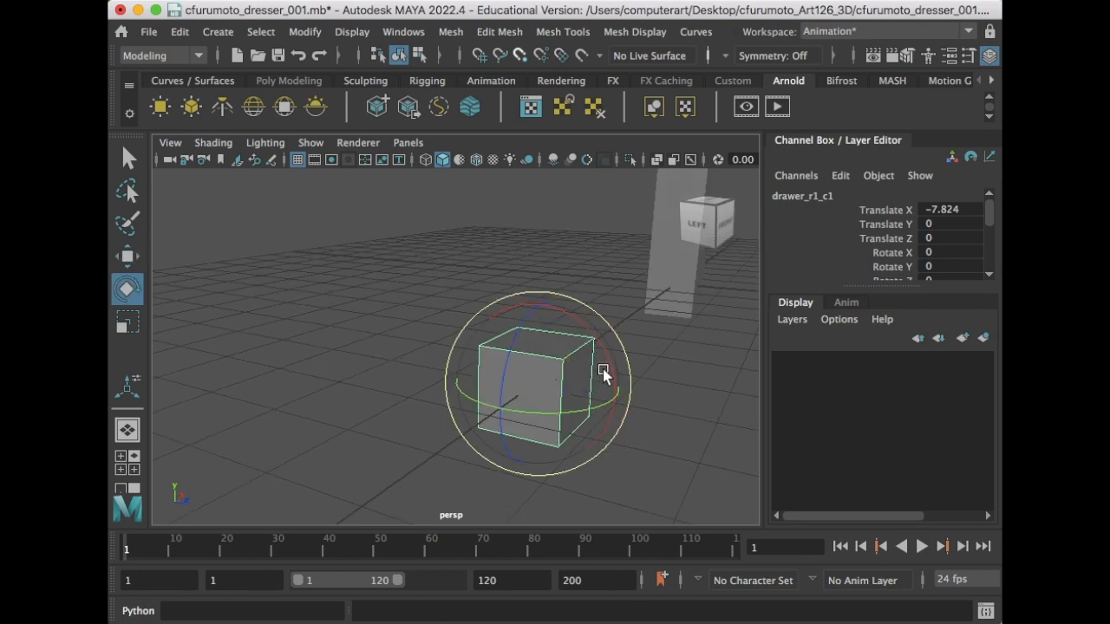
{"action": "left_click_drag", "start_coordinate": [525, 451], "coordinate": [521, 392]}
{"action": "left_click_drag", "start_coordinate": [564, 360], "coordinate": [516, 424]}
{"action": "key", "text": "super+z"}
{"action": "key", "text": "super+z"}
{"action": "key", "text": "super+z"}
{"action": "key", "text": "super+z"}
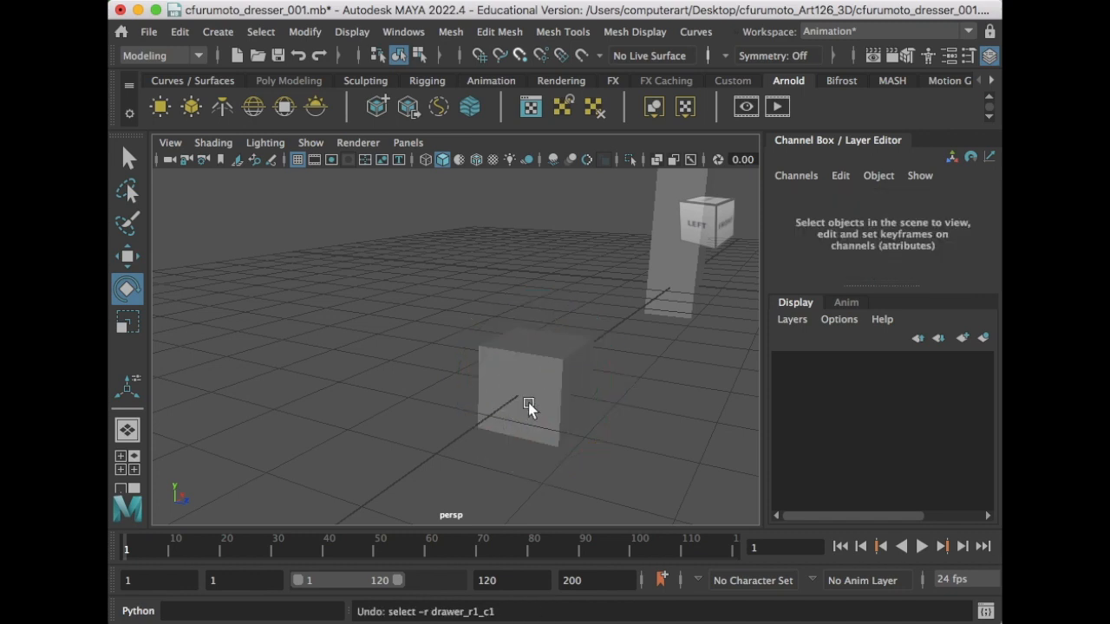
{"action": "left_click", "coordinate": [519, 412]}
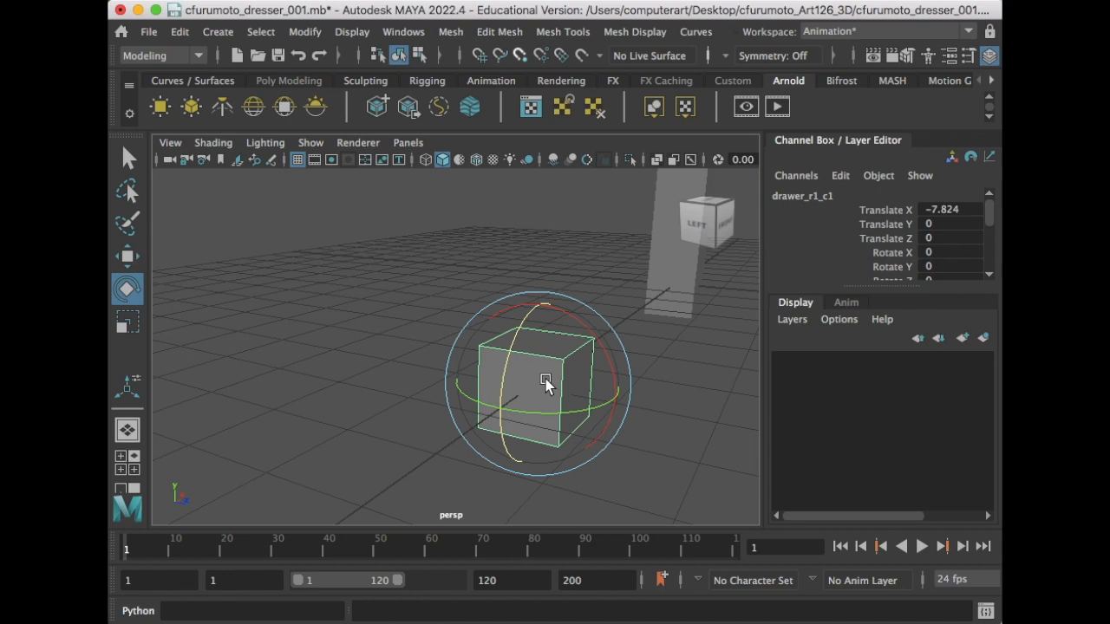
{"action": "key", "text": "w"}
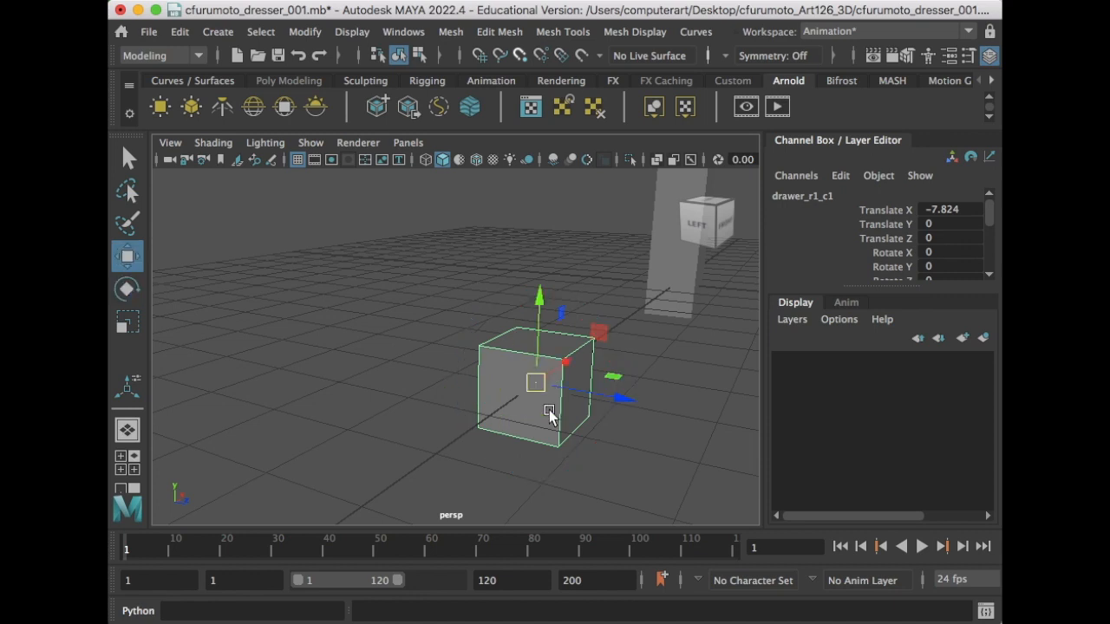
{"action": "left_click_drag", "start_coordinate": [546, 393], "coordinate": [504, 404], "text": "alt"}
{"action": "middle_click_drag", "start_coordinate": [486, 391], "coordinate": [485, 392], "text": "alt"}
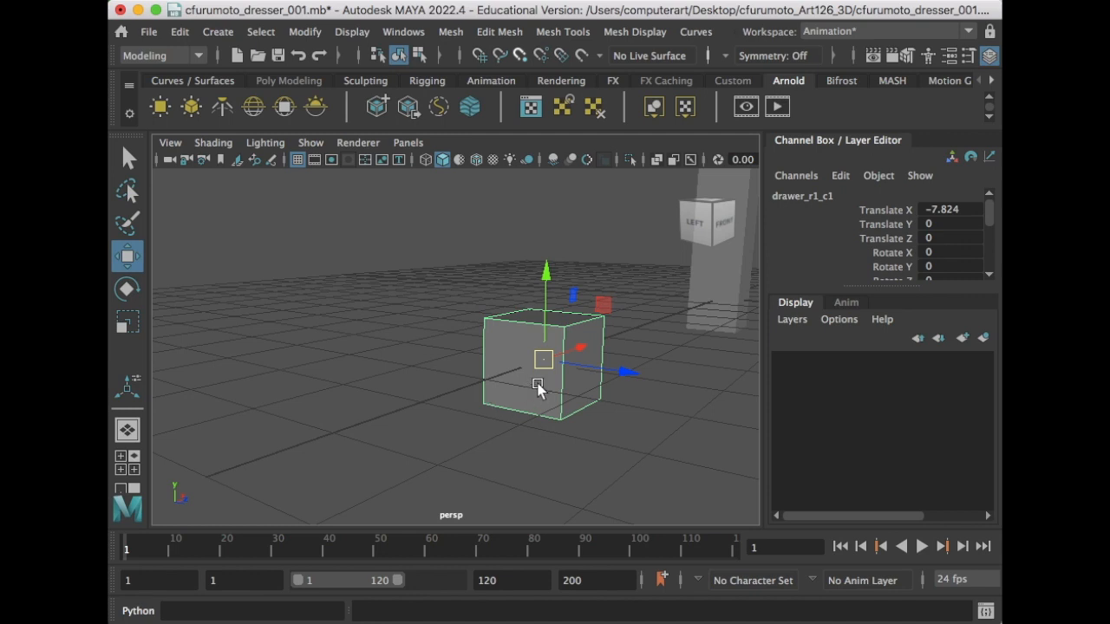
- Snap drawer_r1_c1's pivot to its lower-left corner vertex
{"action": "key", "text": "d"}
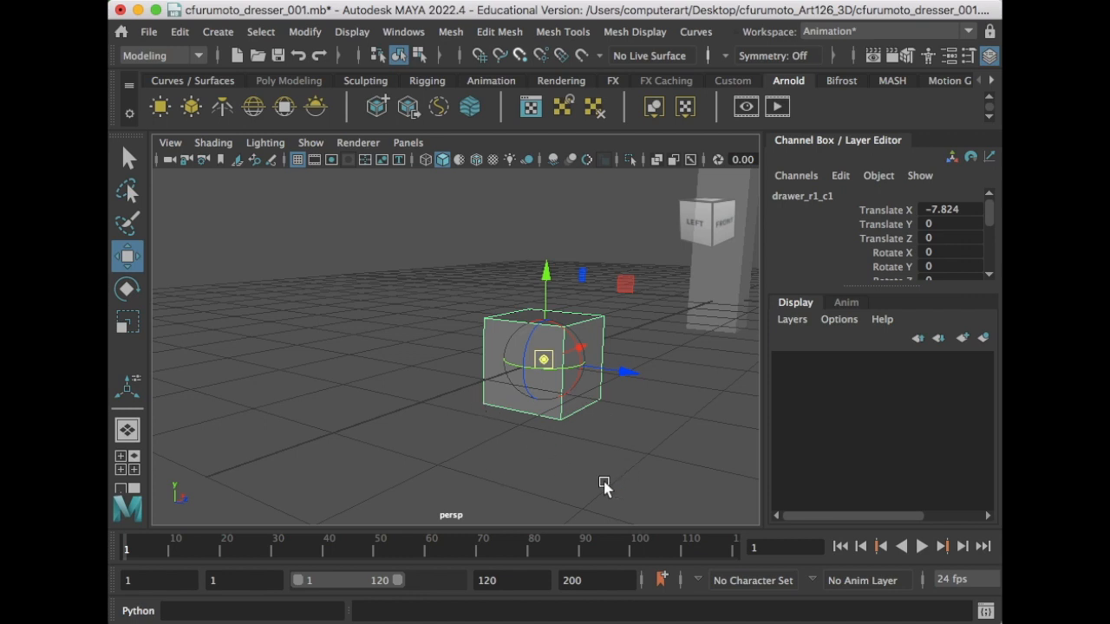
{"action": "key", "text": "v"}
{"action": "key", "text": "v"}
{"action": "key", "text": "v"}
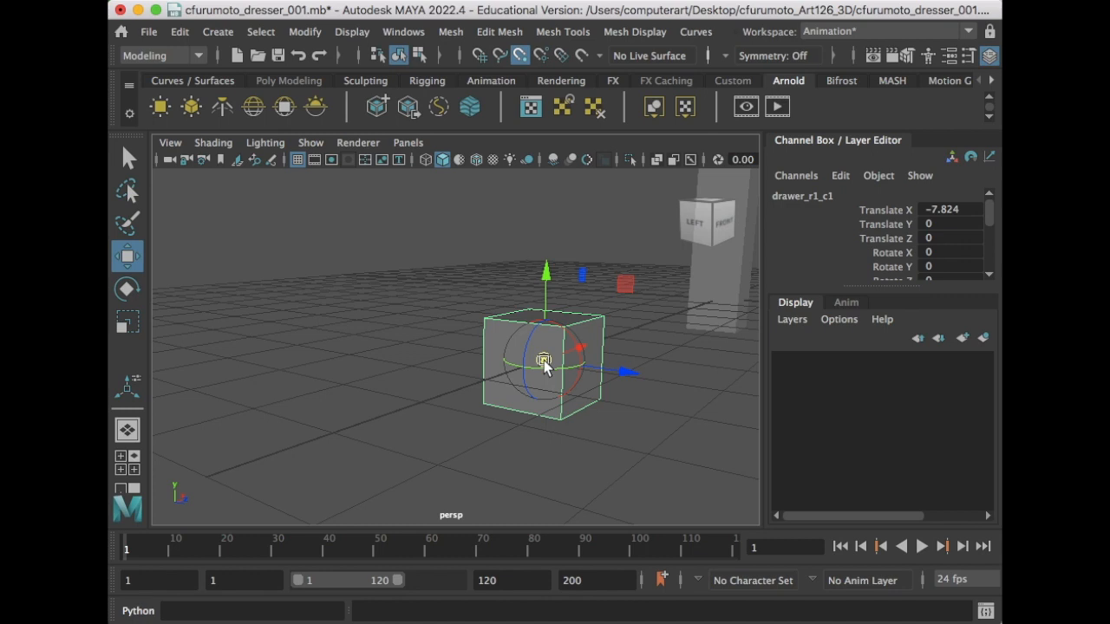
{"action": "left_click_drag", "start_coordinate": [537, 364], "coordinate": [511, 405]}
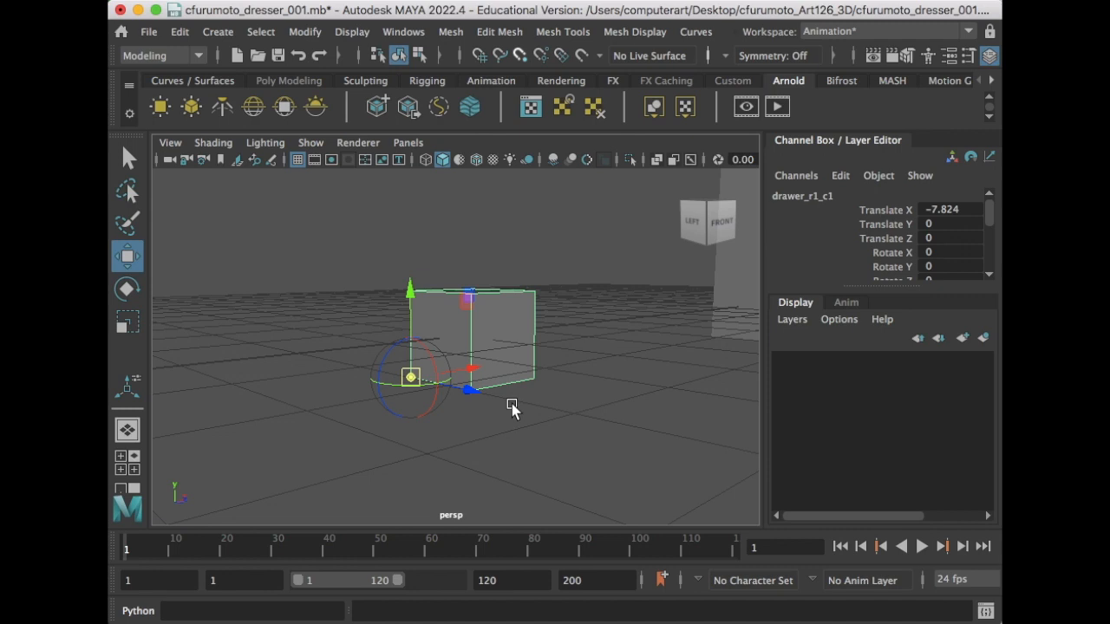
- Switch to the four-view layout and set one panel to the front orthographic camera
{"action": "key", "text": "q"}
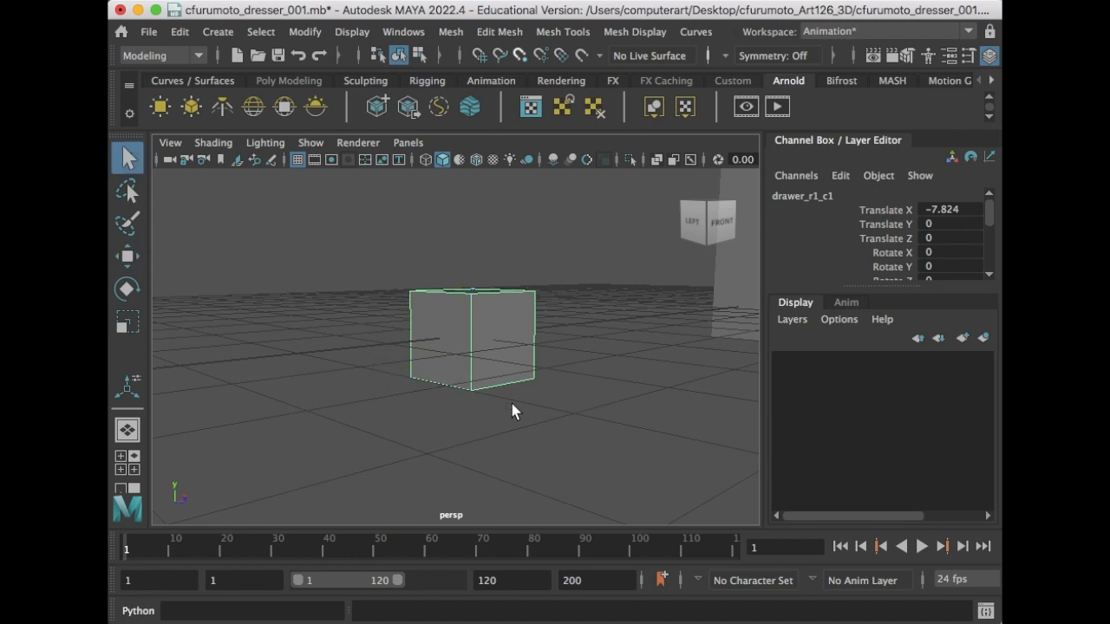
{"action": "key", "text": "w"}
{"action": "left_click_drag", "start_coordinate": [445, 373], "coordinate": [471, 368], "text": "alt"}
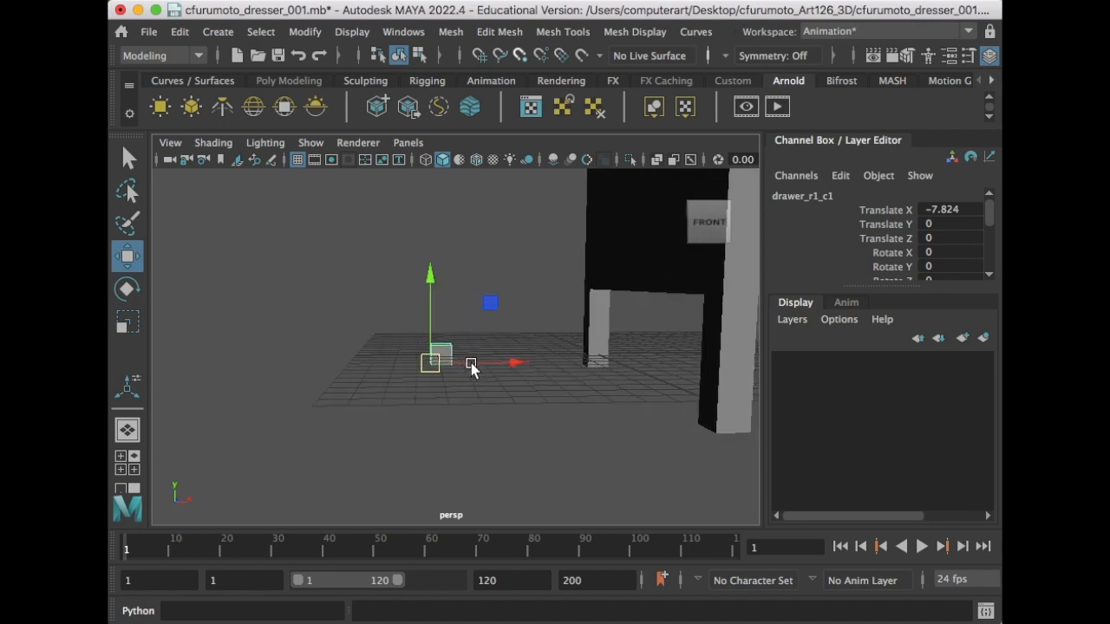
{"action": "key", "text": "space"}
{"action": "key", "text": "space"}
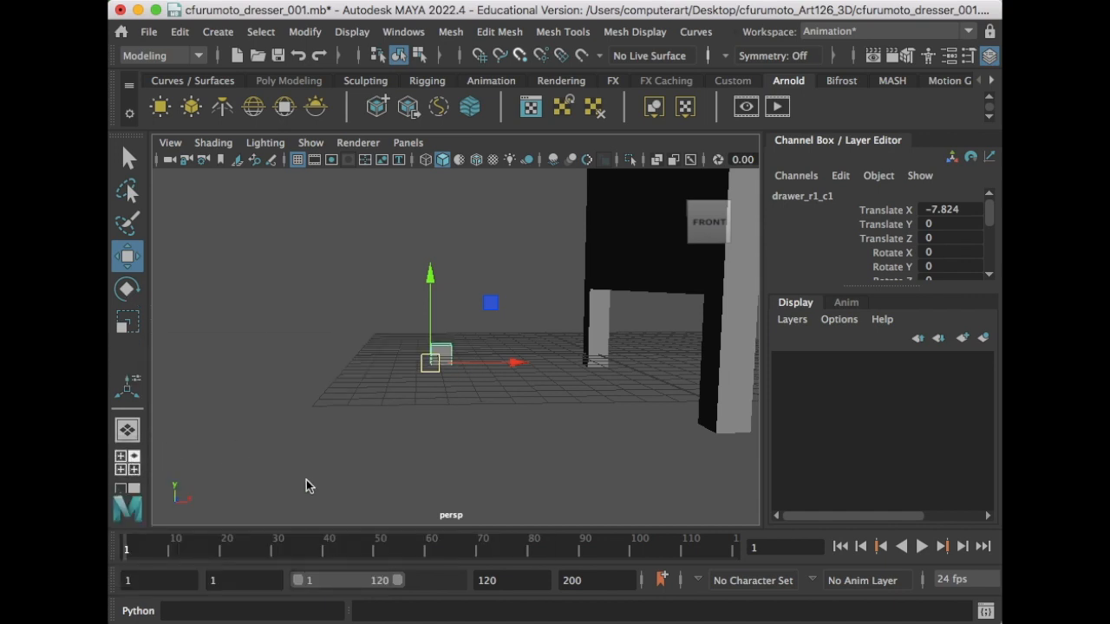
{"action": "key", "text": "space"}
{"action": "key", "text": "space"}
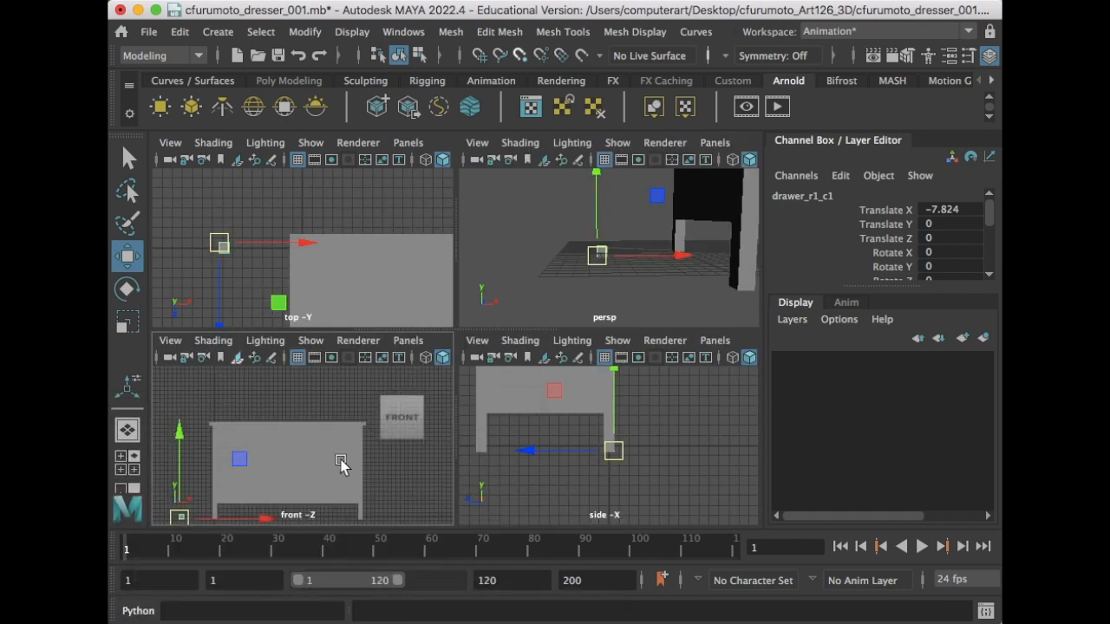
{"action": "left_click", "coordinate": [717, 143]}
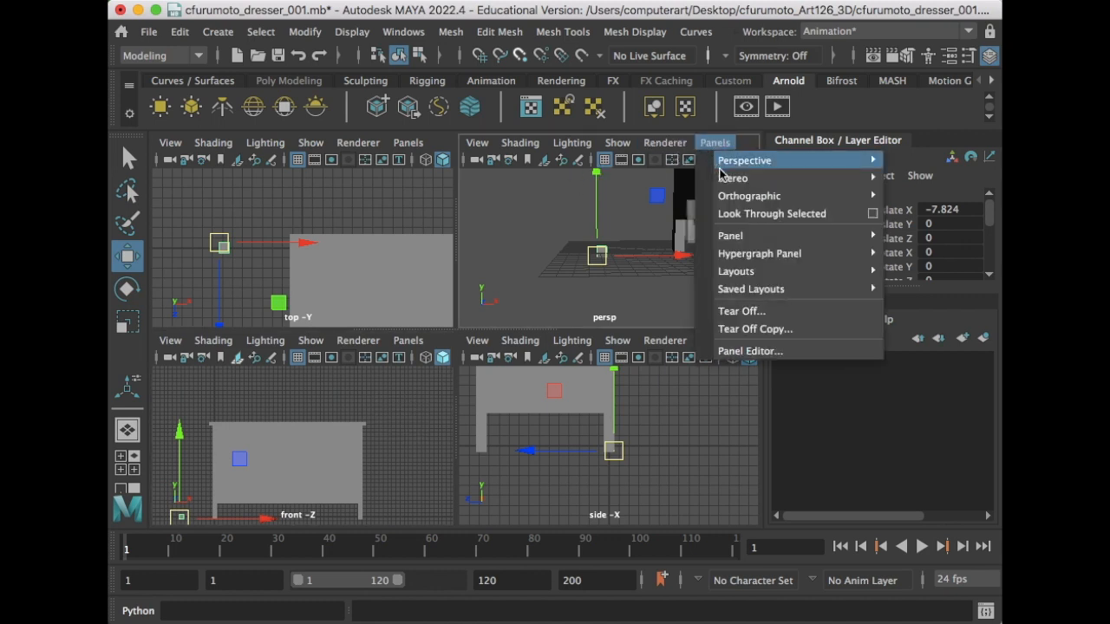
{"action": "mouse_move", "coordinate": [759, 200]}
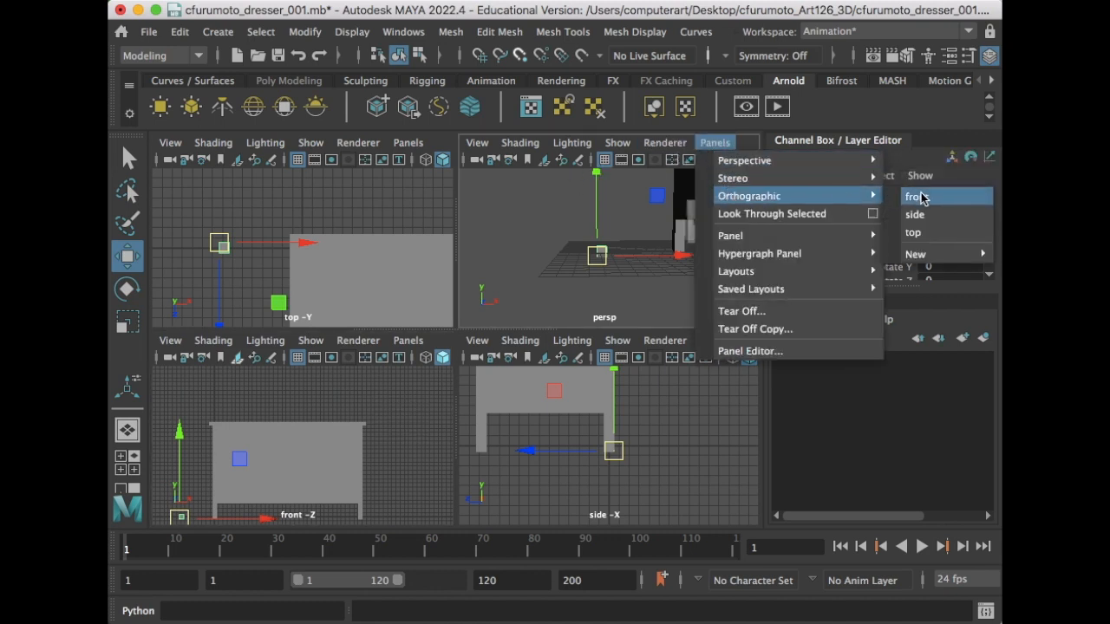
{"action": "left_click", "coordinate": [922, 199]}
- Return to a single view and set the main viewport to the front camera
{"action": "key", "text": "space"}
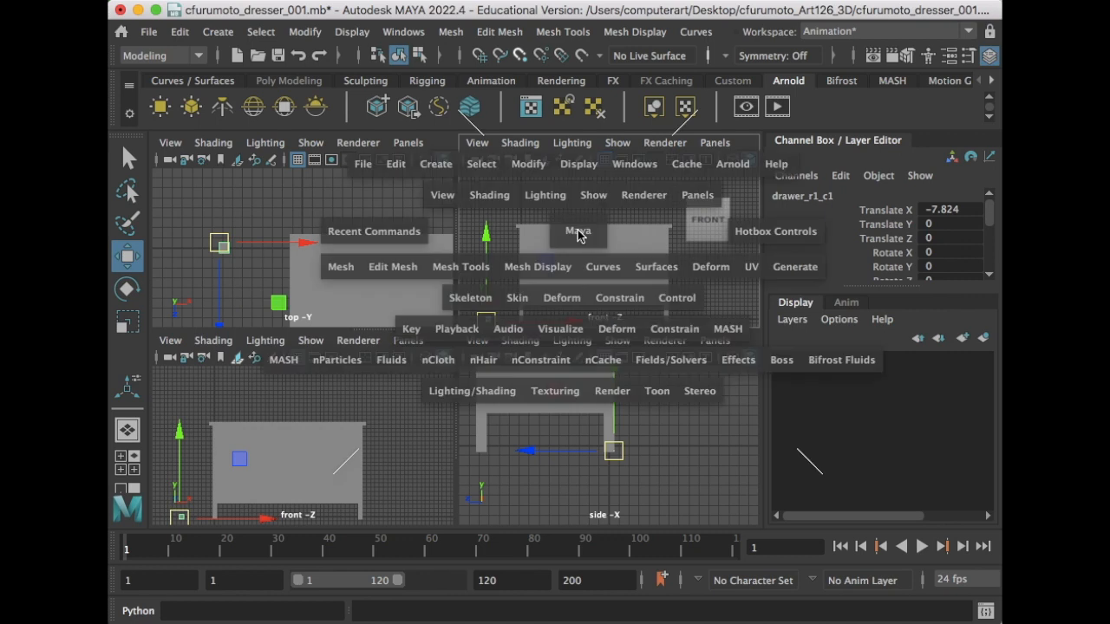
{"action": "left_click", "coordinate": [127, 430]}
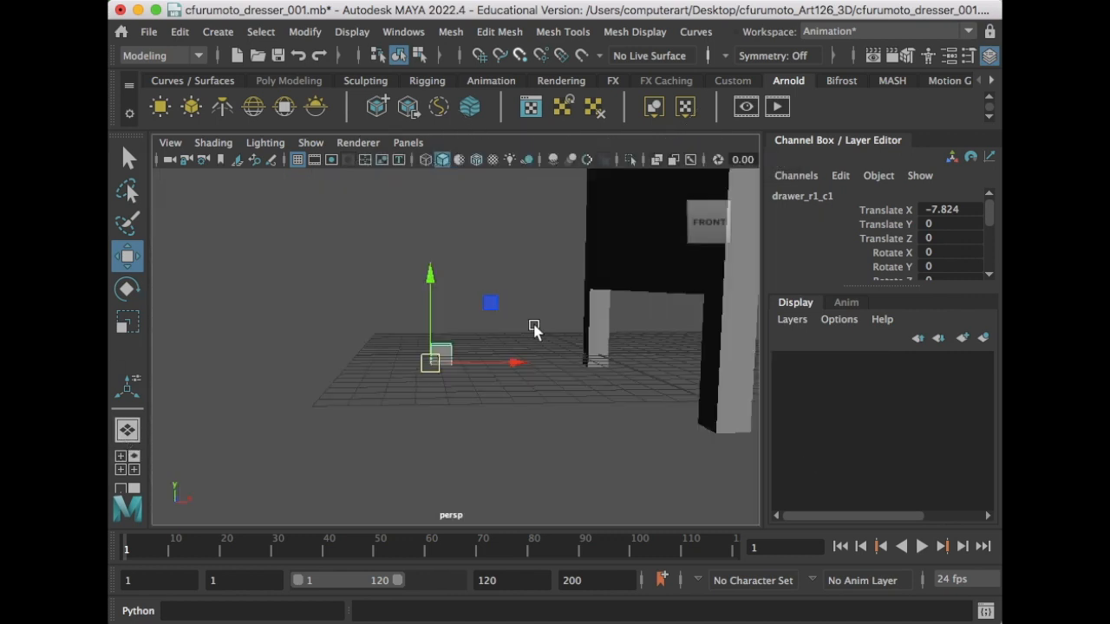
{"action": "left_click", "coordinate": [408, 143]}
{"action": "mouse_move", "coordinate": [459, 179]}
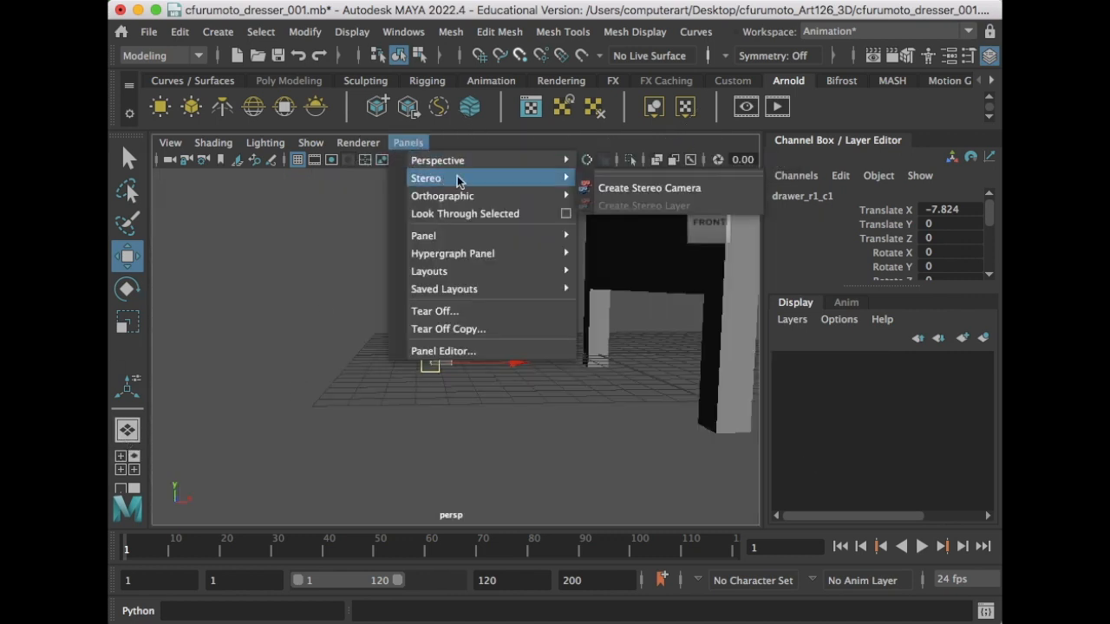
{"action": "mouse_move", "coordinate": [503, 196]}
{"action": "left_click", "coordinate": [663, 201]}
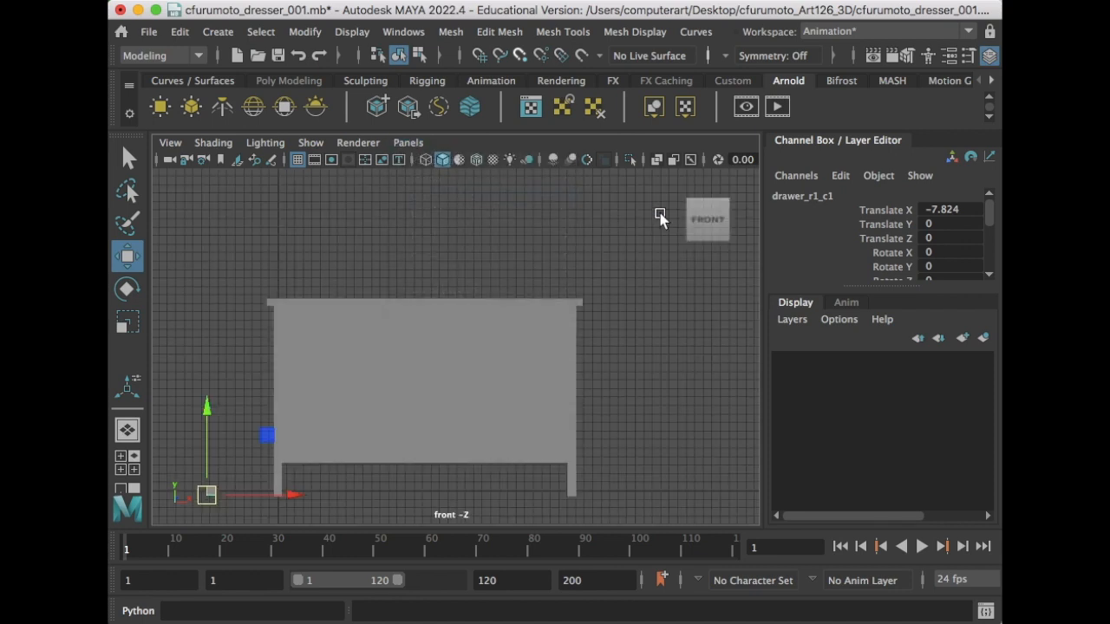
- Keep the front camera, recentre the dresser, and open the viewport's Shading menu
{"action": "middle_click_drag", "start_coordinate": [474, 384], "coordinate": [457, 383], "text": "alt"}
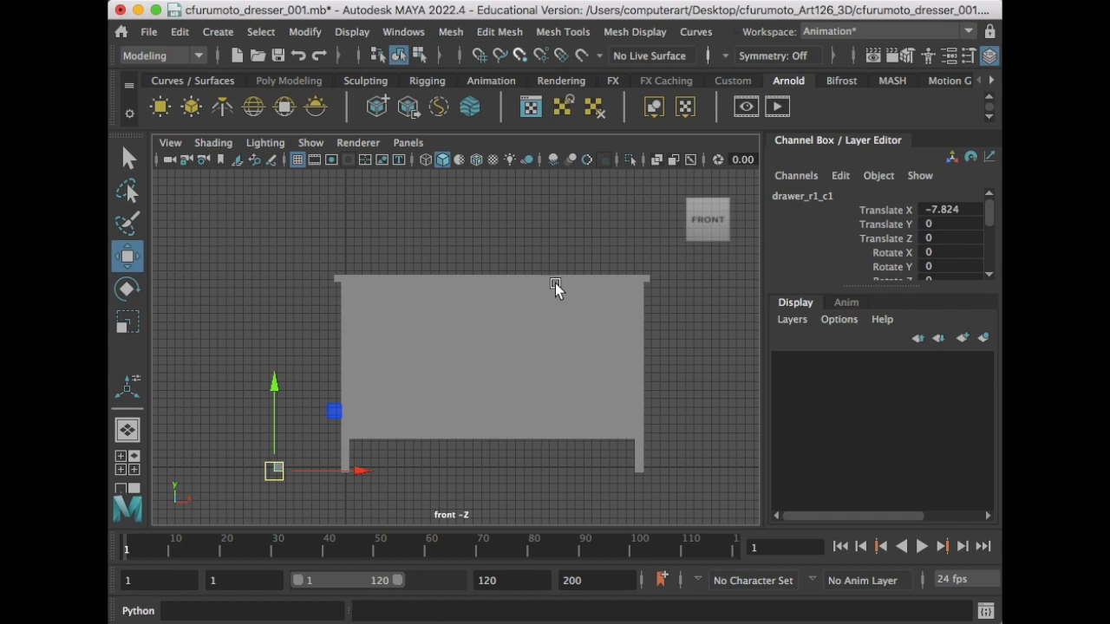
{"action": "left_click", "coordinate": [408, 143]}
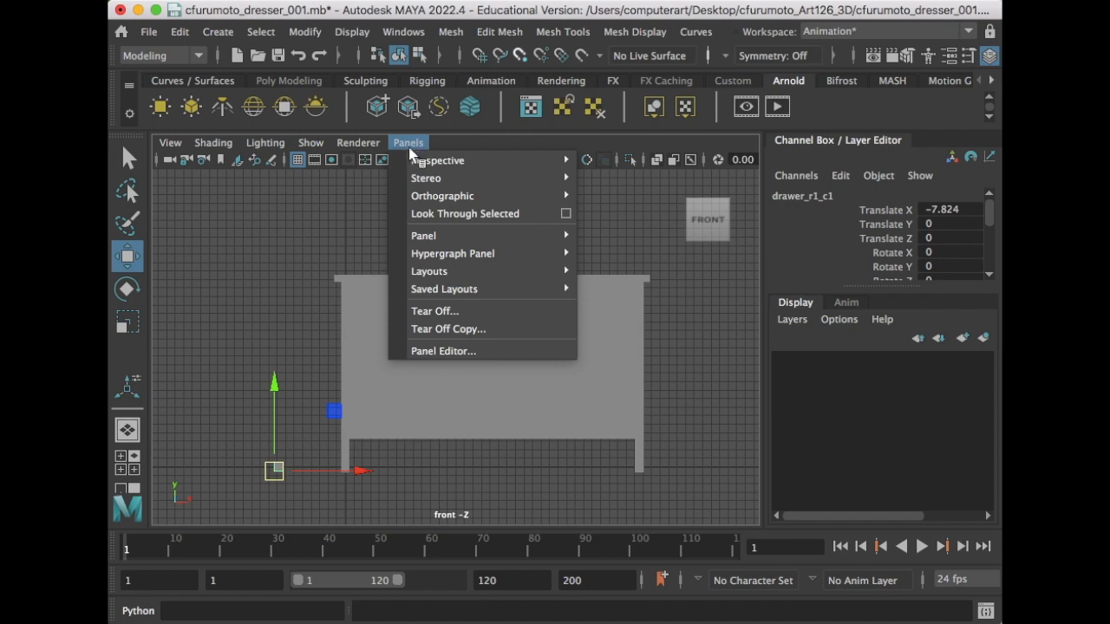
{"action": "mouse_move", "coordinate": [461, 196]}
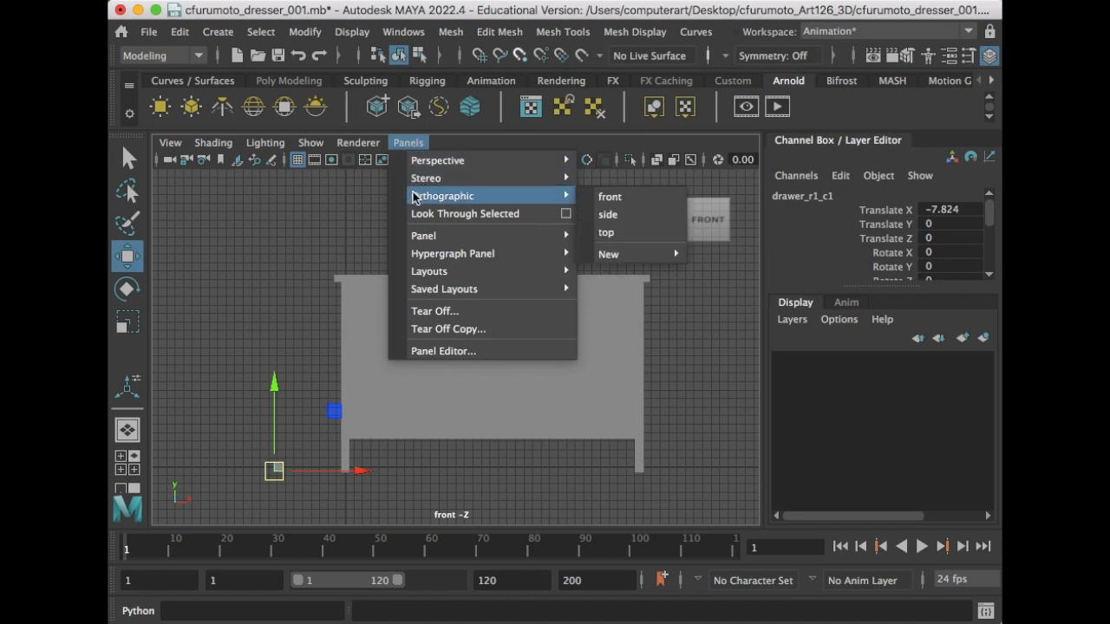
{"action": "left_click", "coordinate": [632, 200]}
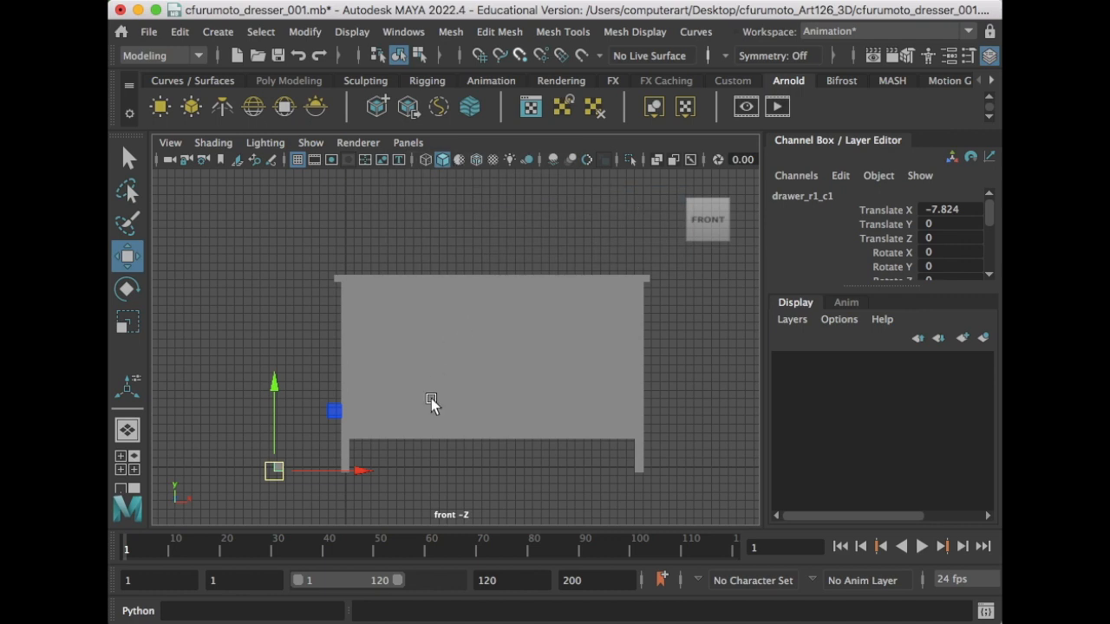
{"action": "mouse_move", "coordinate": [432, 407]}
{"action": "middle_mouse_down", "text": "alt"}
{"action": "mouse_move", "coordinate": [426, 361]}
{"action": "mouse_move", "coordinate": [405, 364]}
{"action": "mouse_move", "coordinate": [437, 352]}
{"action": "middle_mouse_up", "text": "alt"}
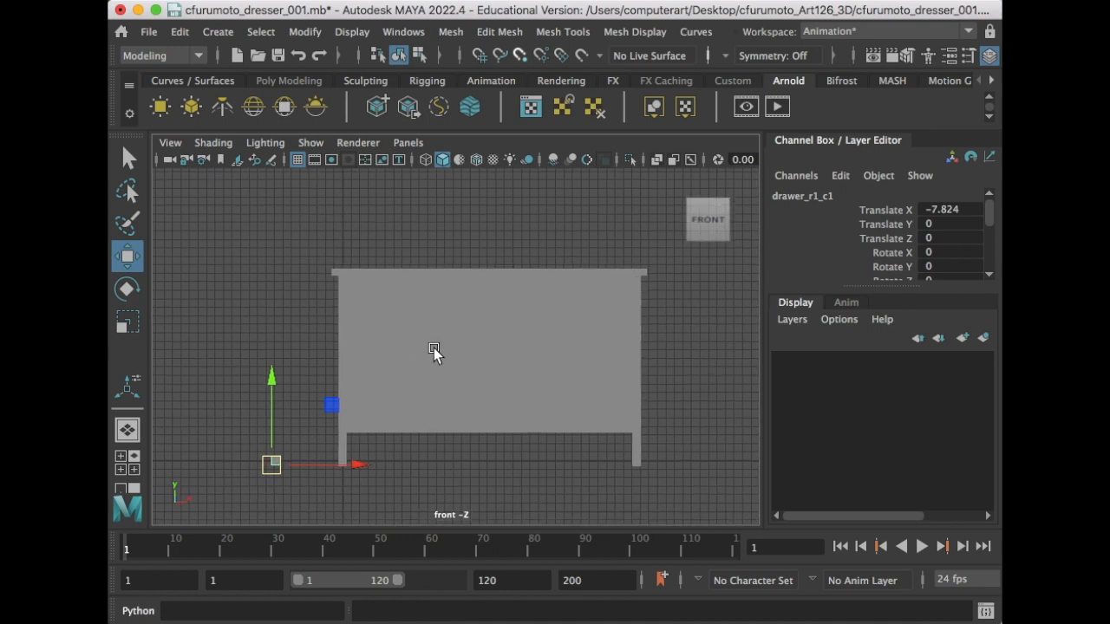
{"action": "left_click", "coordinate": [221, 149]}
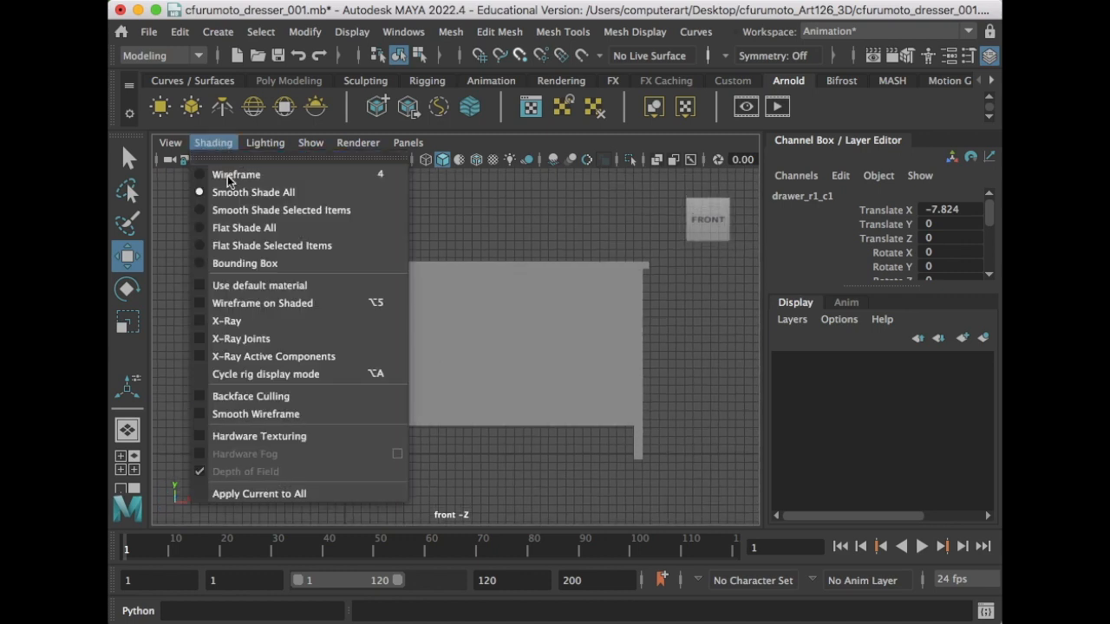
- Turn on Wireframe on Shaded and zoom the front view onto the dresser
{"action": "left_click", "coordinate": [280, 302]}
{"action": "mouse_move", "coordinate": [463, 326]}
{"action": "middle_mouse_down", "text": "alt"}
{"action": "mouse_move", "coordinate": [453, 300]}
{"action": "mouse_move", "coordinate": [422, 381]}
{"action": "middle_mouse_up", "text": "alt"}
{"action": "scroll", "coordinate": [451, 303], "scroll_direction": "up", "scroll_amount": 3}
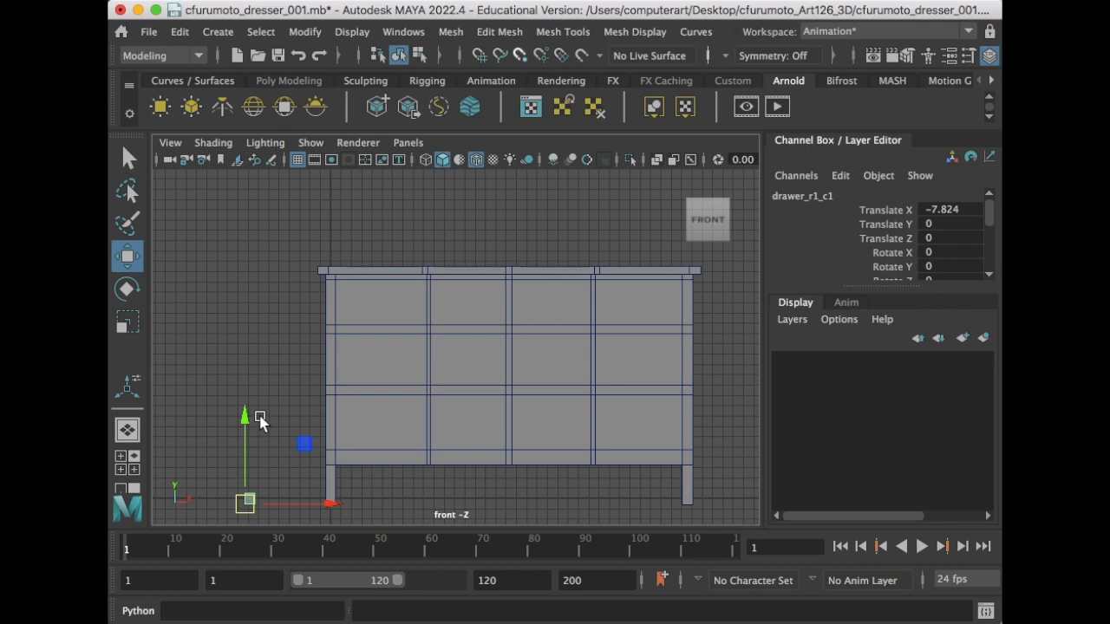
- Vertex-snap drawer_r1_c1 onto a dresser corner and zoom in on it
{"action": "middle_click_drag", "start_coordinate": [272, 447], "coordinate": [298, 411], "text": "alt"}
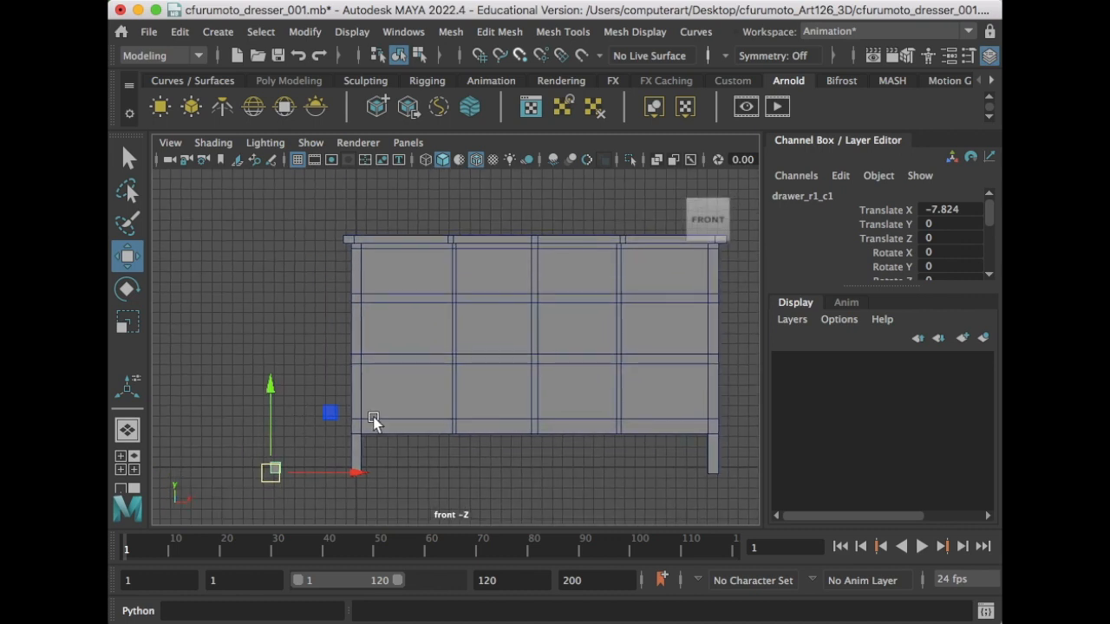
{"action": "key", "text": "v"}
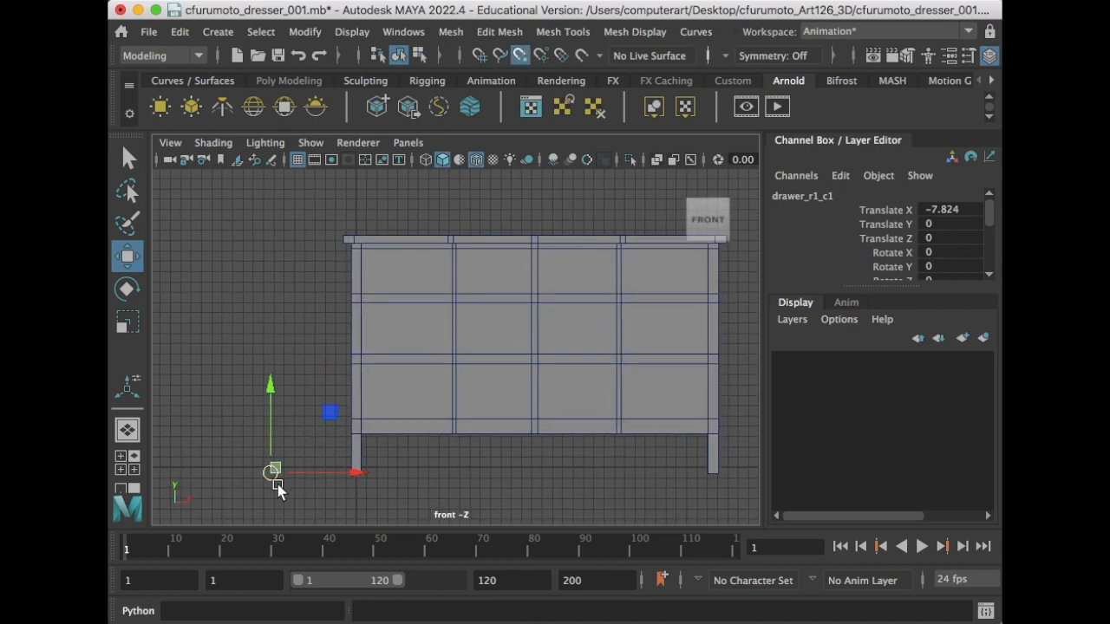
{"action": "key", "text": "d"}
{"action": "middle_click_drag", "start_coordinate": [300, 453], "coordinate": [341, 432]}
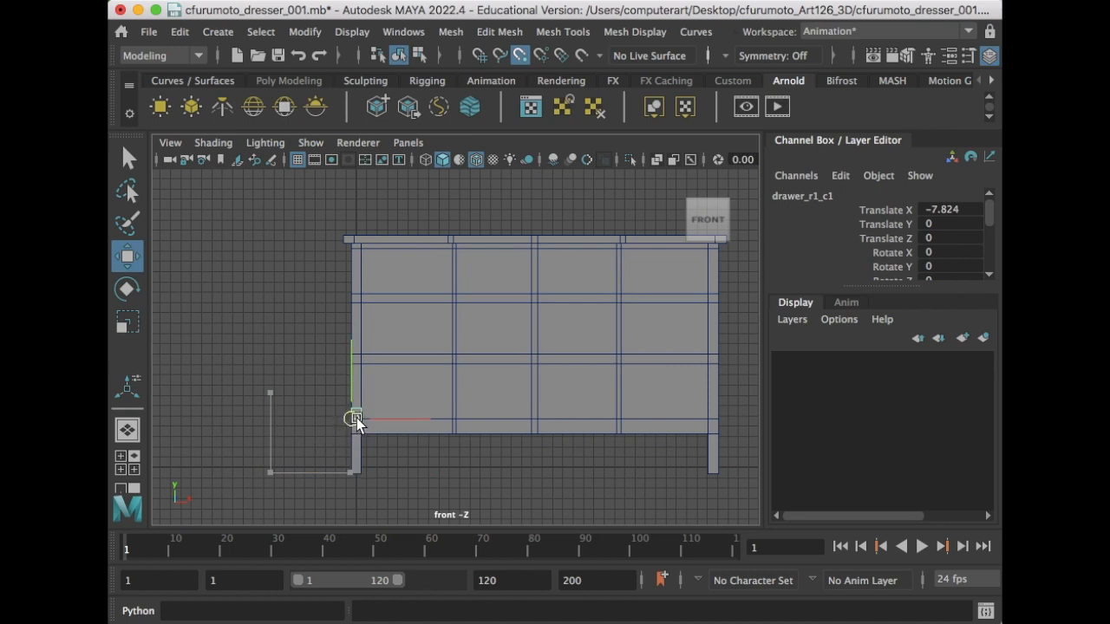
{"action": "left_click_drag", "start_coordinate": [360, 417], "coordinate": [361, 419]}
{"action": "scroll", "coordinate": [361, 419], "scroll_direction": "up", "scroll_amount": 5}
{"action": "middle_click_drag", "start_coordinate": [362, 420], "coordinate": [342, 441], "text": "alt"}
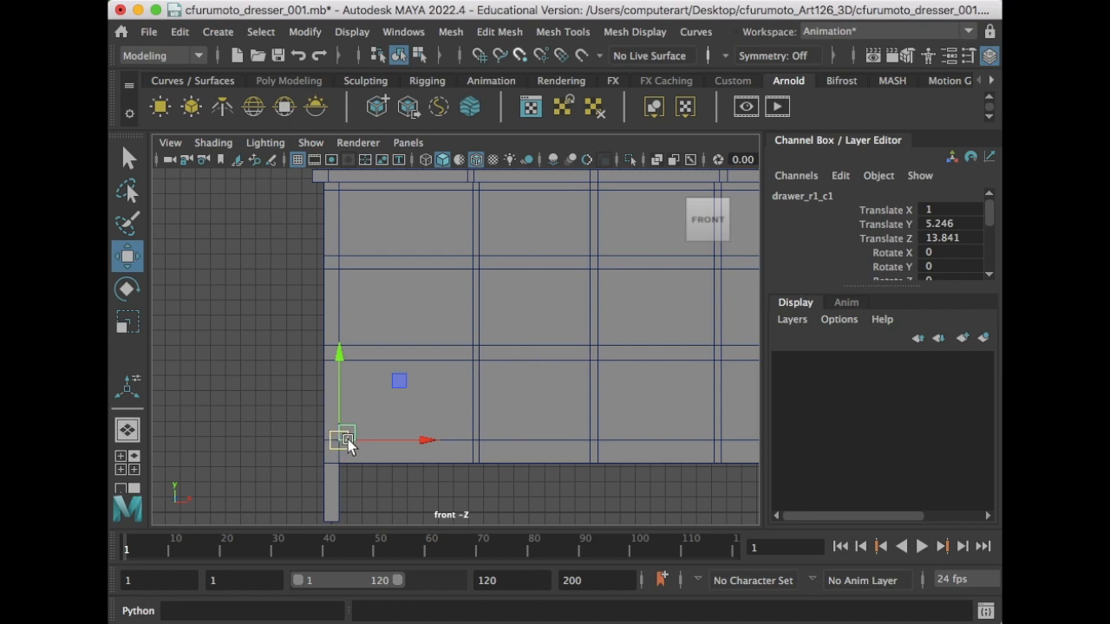
- Redo the snap into the opening's lower-left corner, at translate 1, 5.246, 13.841
{"action": "key", "text": "ctrl+z"}
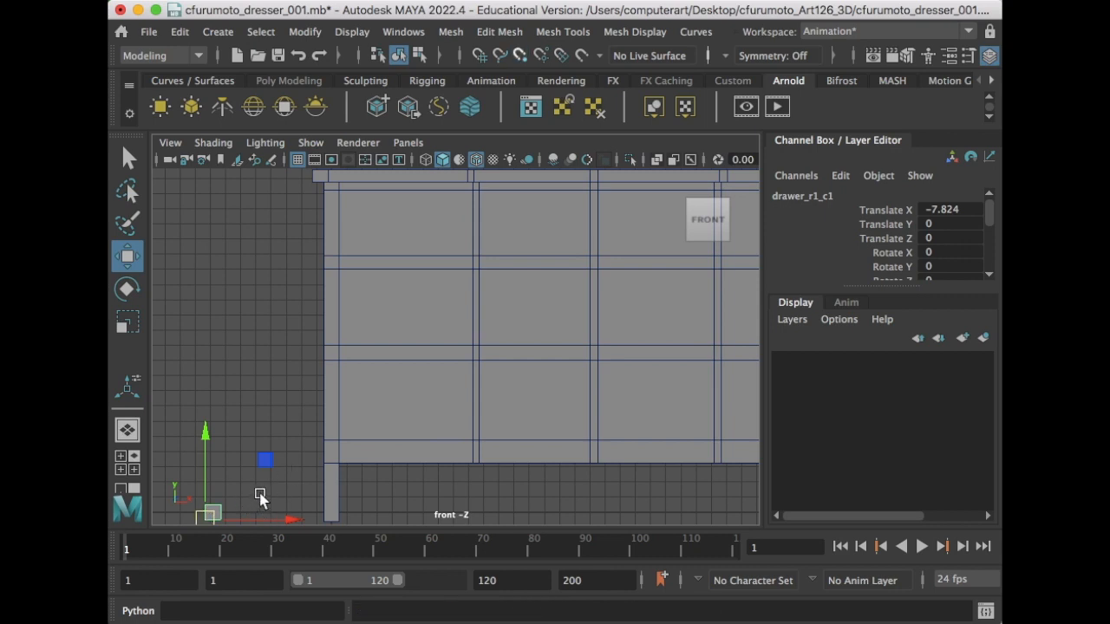
{"action": "key", "text": "v"}
{"action": "left_click_drag", "start_coordinate": [204, 517], "coordinate": [342, 438]}
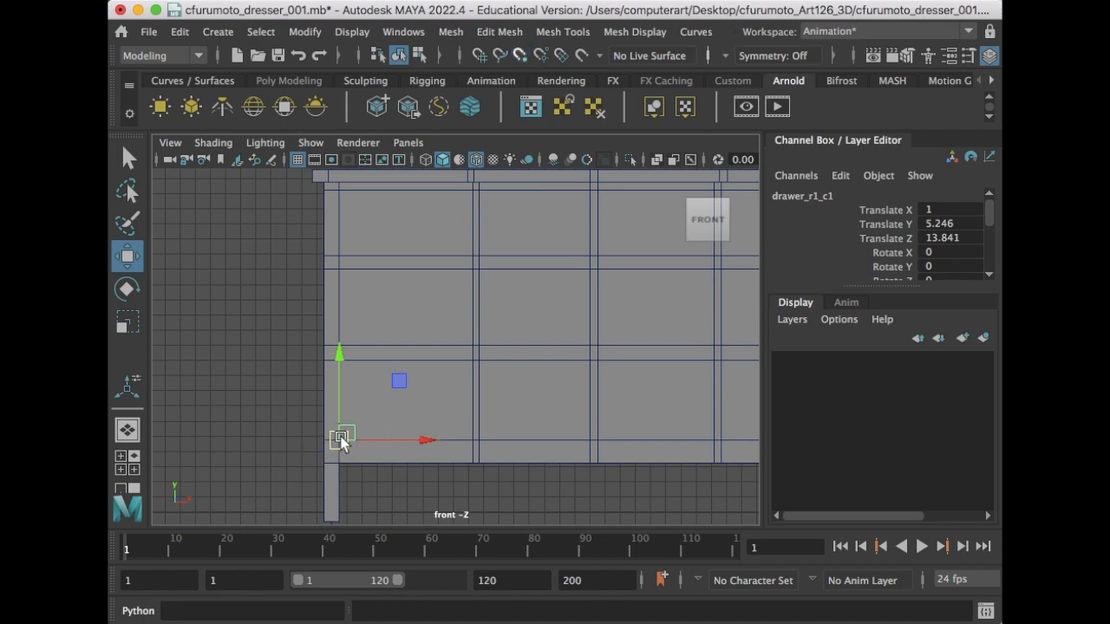
{"action": "scroll", "coordinate": [341, 440], "scroll_direction": "down", "scroll_amount": 1}
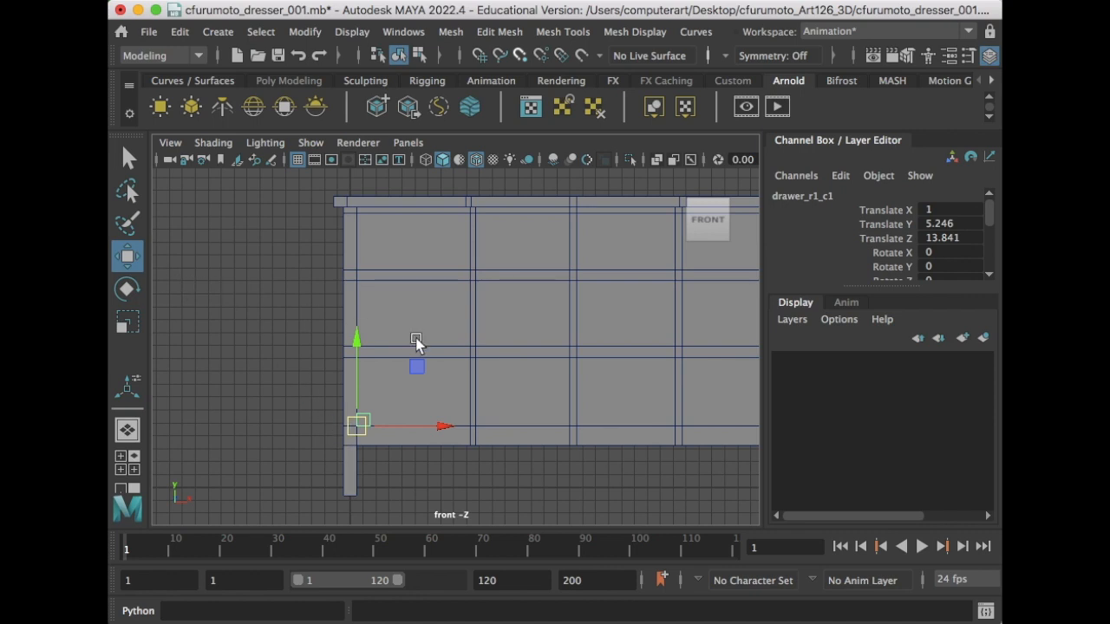
{"action": "key", "text": "r"}
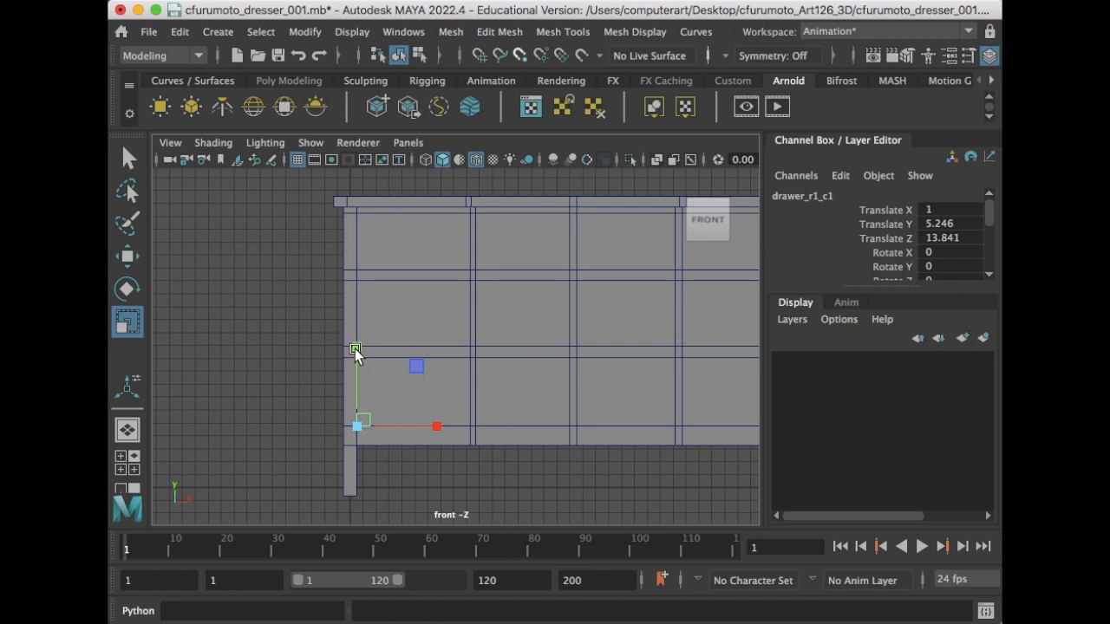
- Scale drawer_r1_c1 taller in Y and wider in X to fill the bottom-left opening
{"action": "left_click_drag", "start_coordinate": [355, 345], "coordinate": [373, 225]}
{"action": "left_click_drag", "start_coordinate": [356, 342], "coordinate": [356, 314]}
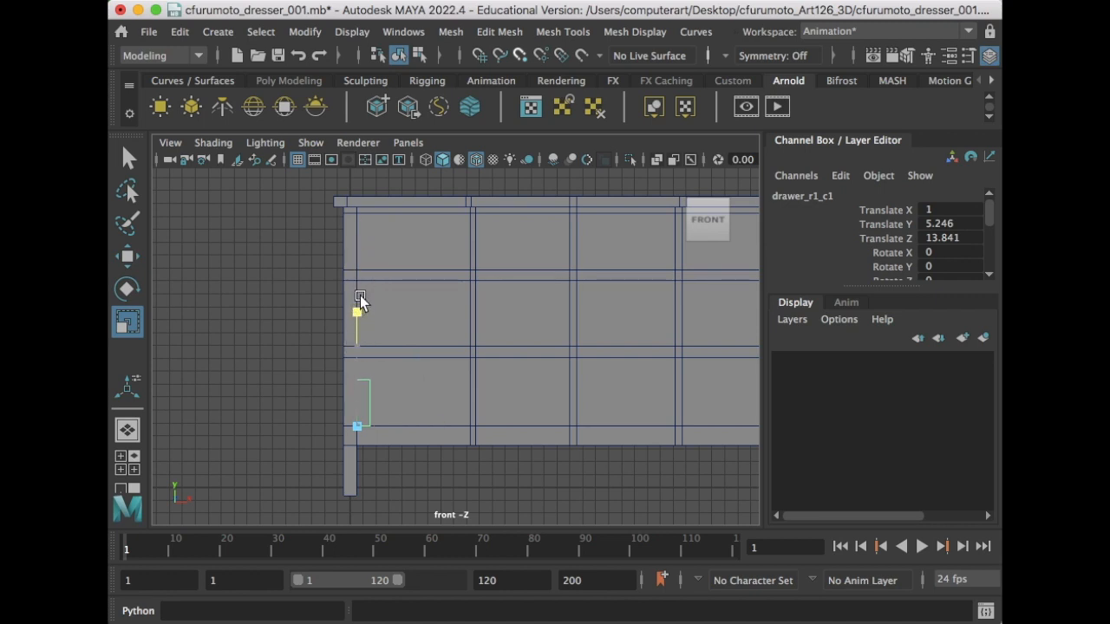
{"action": "left_click_drag", "start_coordinate": [363, 257], "coordinate": [365, 262]}
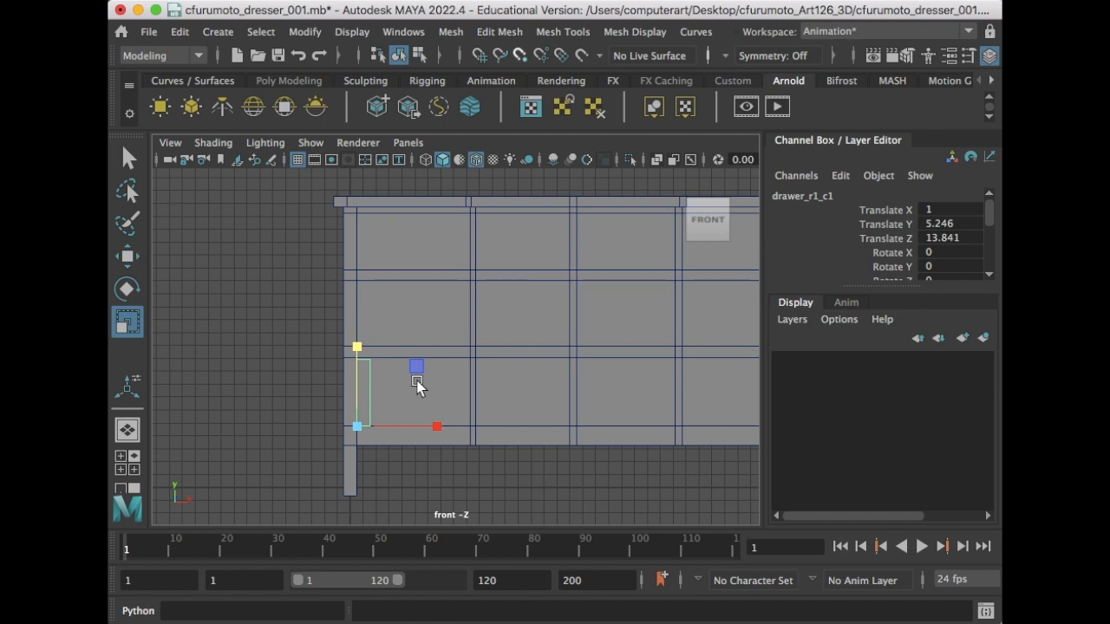
{"action": "left_click_drag", "start_coordinate": [365, 432], "coordinate": [713, 431]}
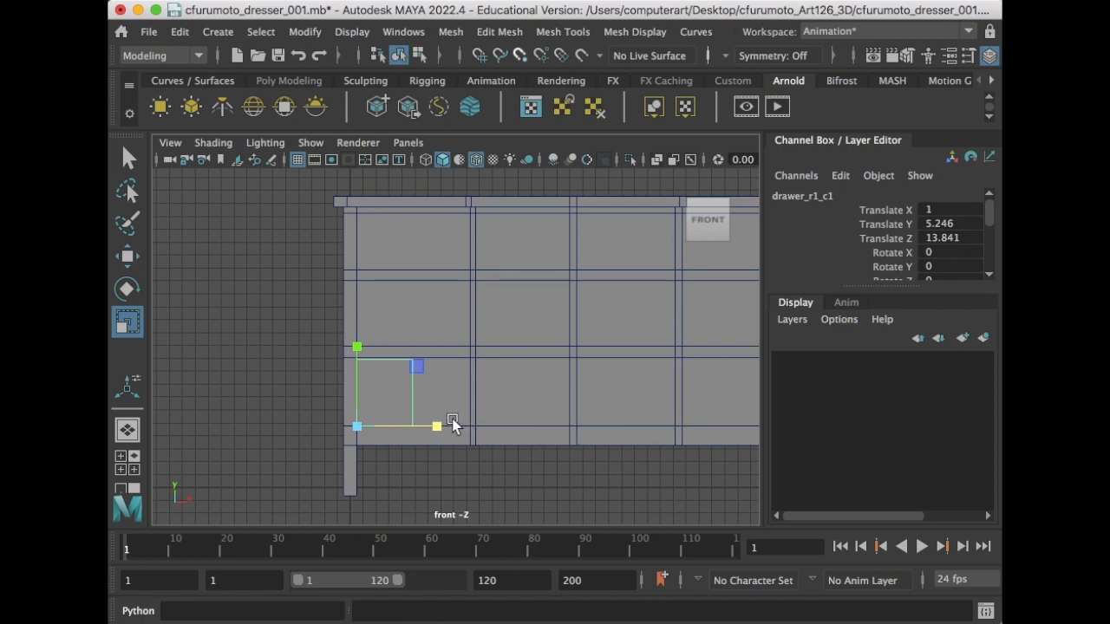
{"action": "left_click_drag", "start_coordinate": [446, 426], "coordinate": [665, 425]}
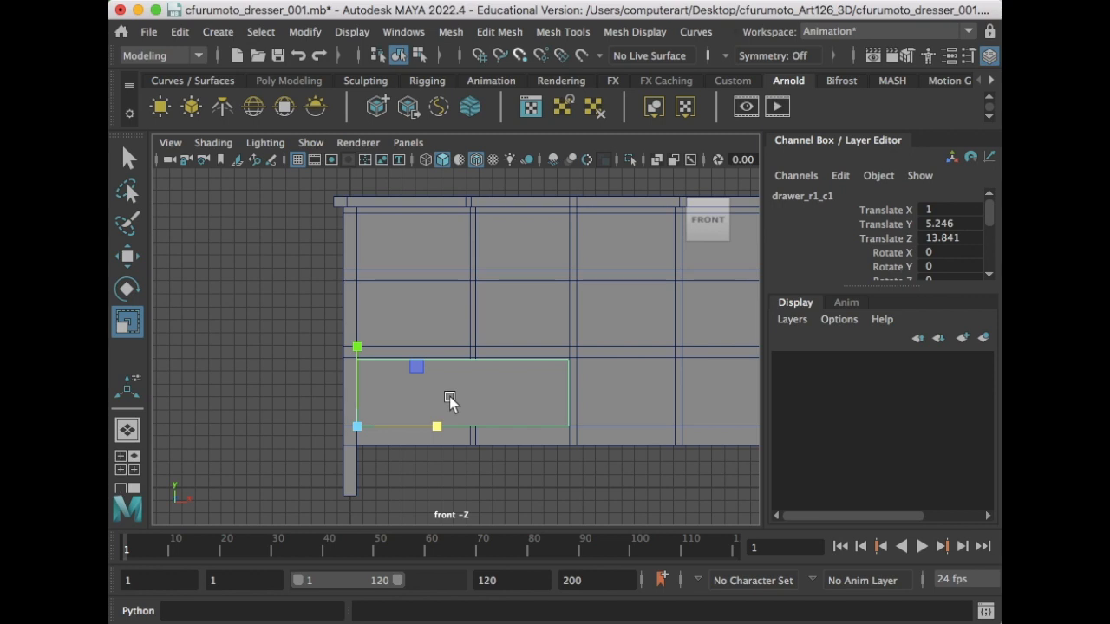
{"action": "left_click", "coordinate": [407, 143]}
- Switch the viewport to the orthographic side view and centre the dresser in it
{"action": "mouse_move", "coordinate": [447, 199]}
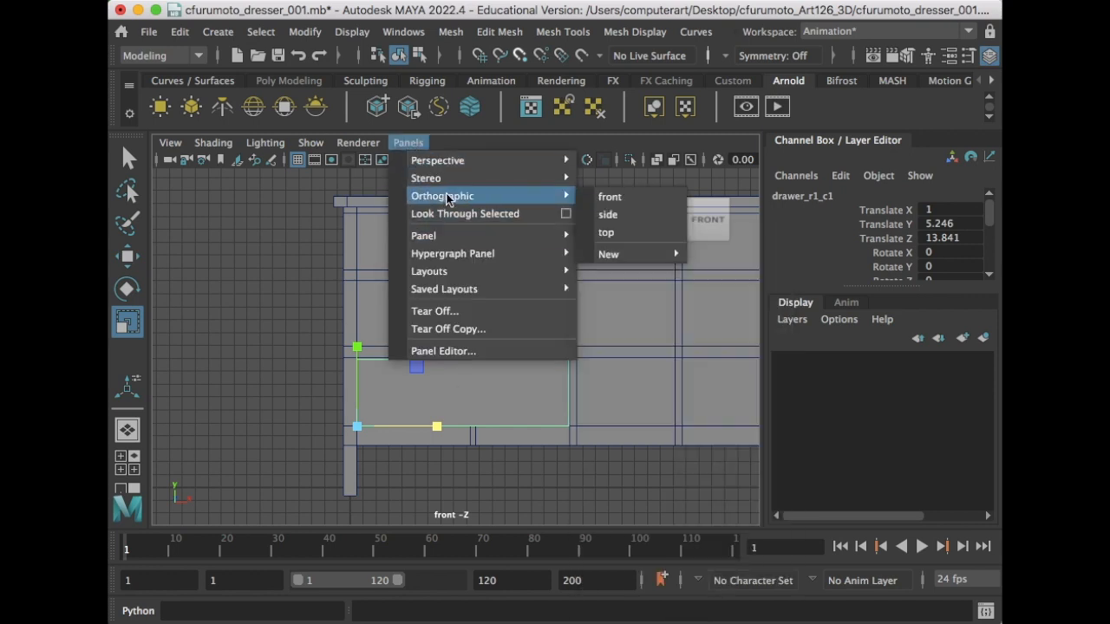
{"action": "left_click", "coordinate": [608, 214]}
{"action": "middle_click_drag", "start_coordinate": [366, 285], "coordinate": [526, 441], "text": "alt"}
{"action": "scroll", "coordinate": [466, 411], "scroll_direction": "down", "scroll_amount": 2}
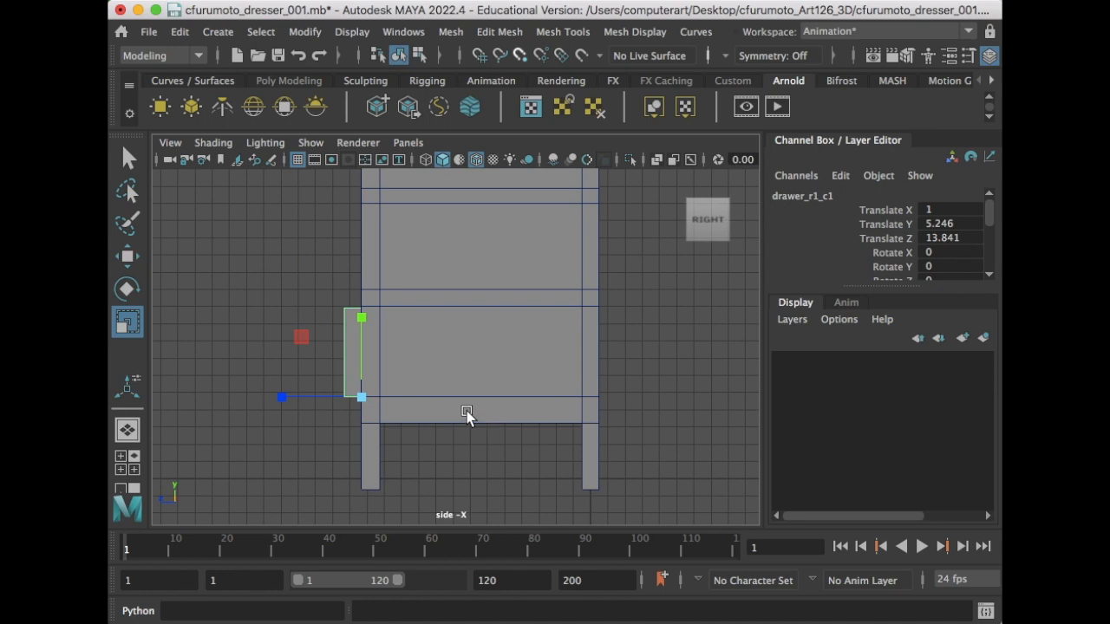
{"action": "middle_click_drag", "start_coordinate": [467, 411], "coordinate": [498, 411], "text": "alt"}
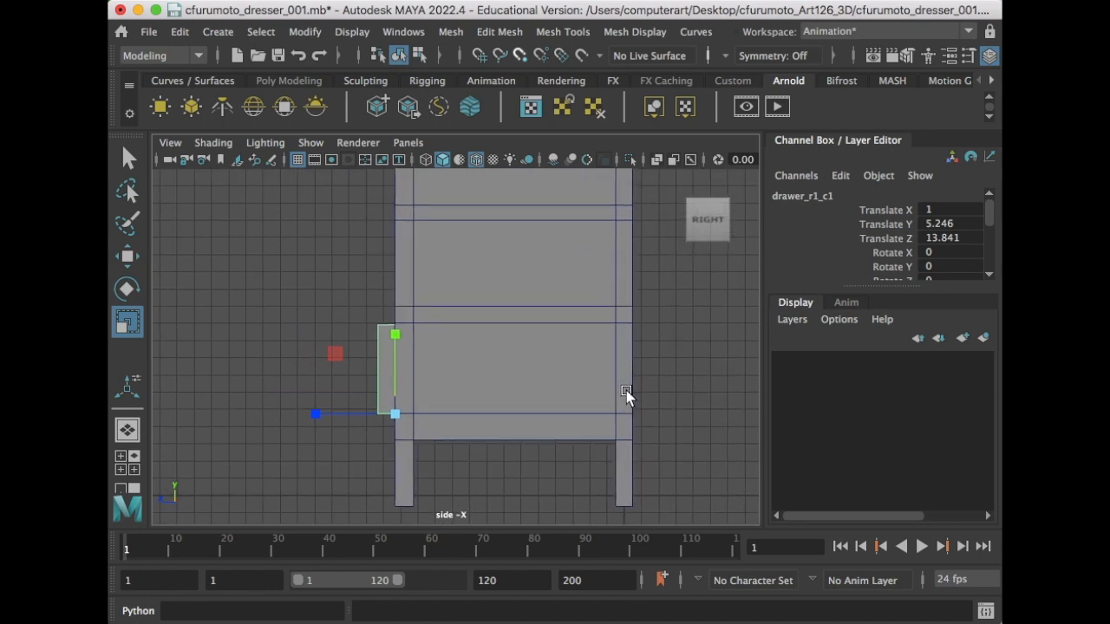
- Turn on X-Ray shading so the dresser becomes see-through
{"action": "left_click", "coordinate": [221, 146]}
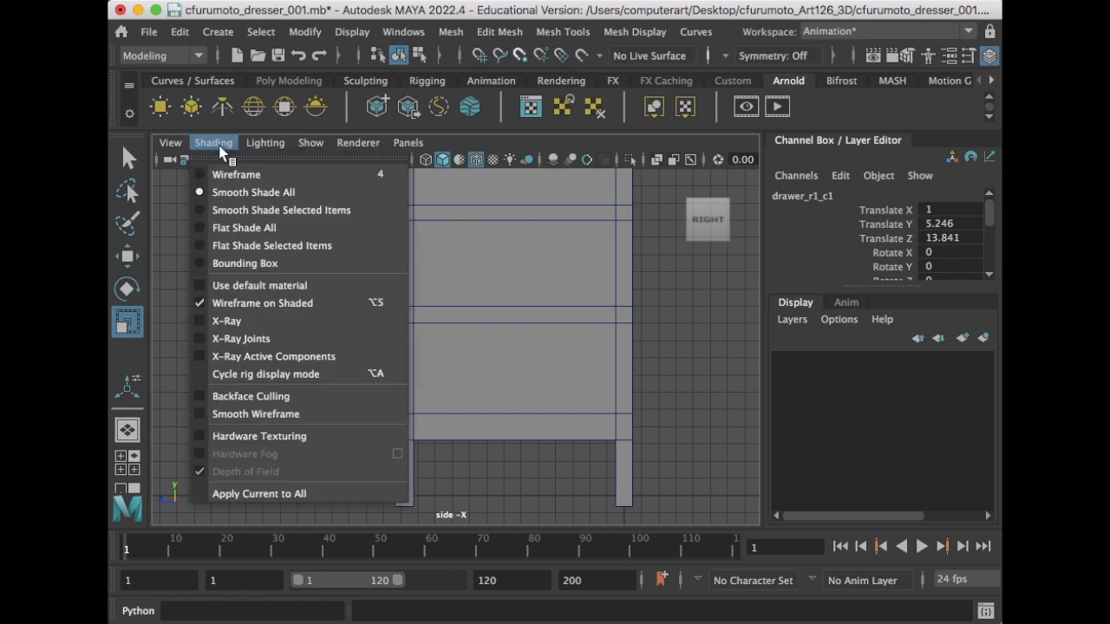
{"action": "left_click", "coordinate": [293, 328]}
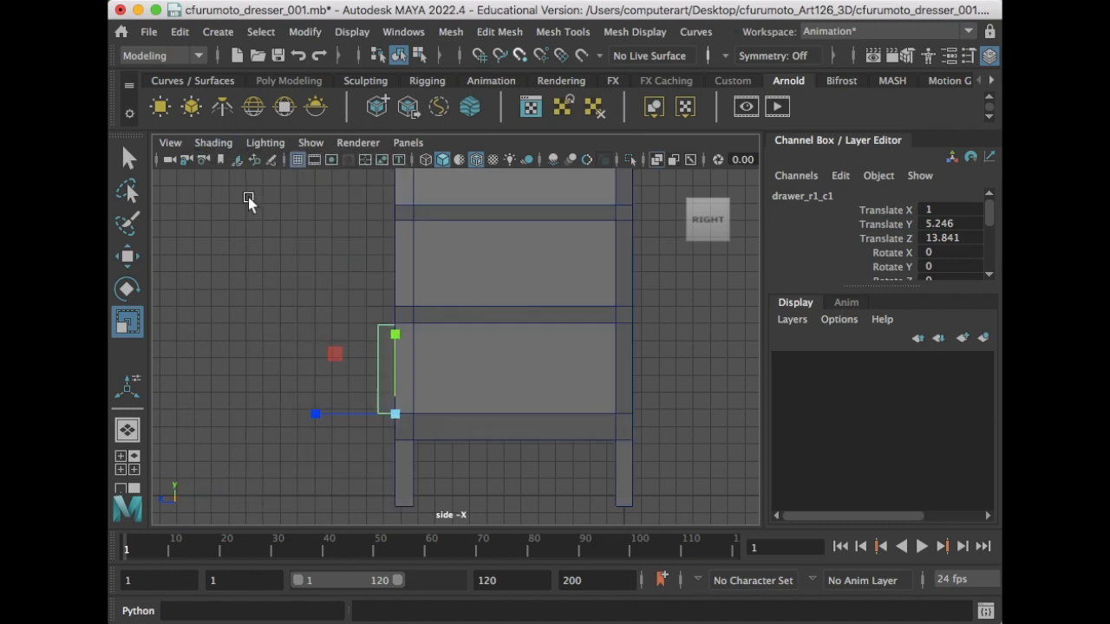
{"action": "left_click", "coordinate": [218, 145]}
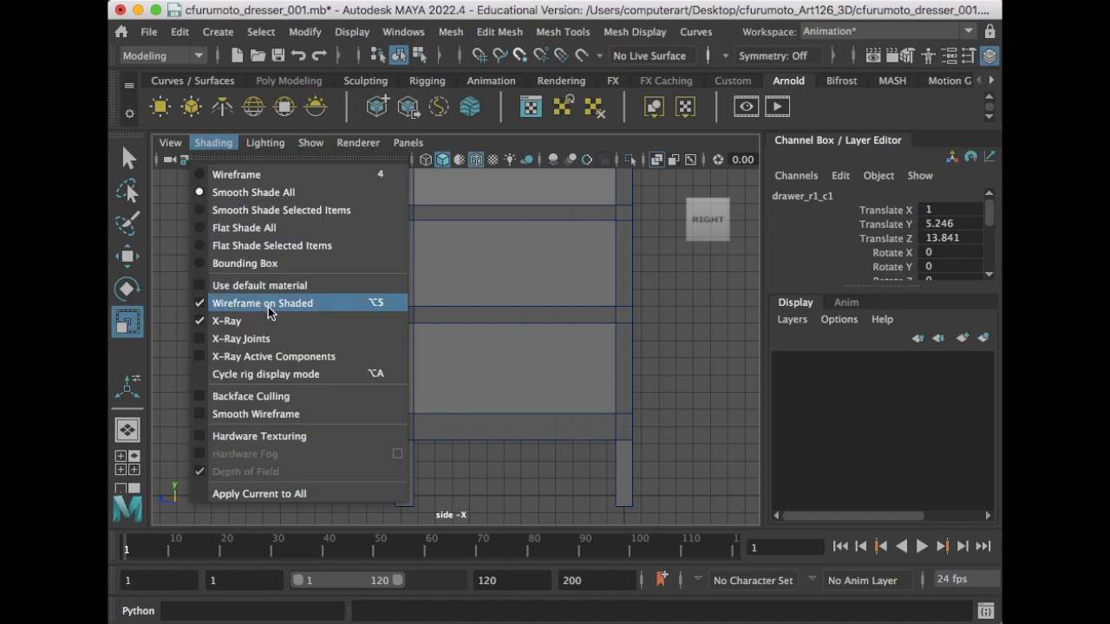
{"action": "left_click", "coordinate": [217, 145]}
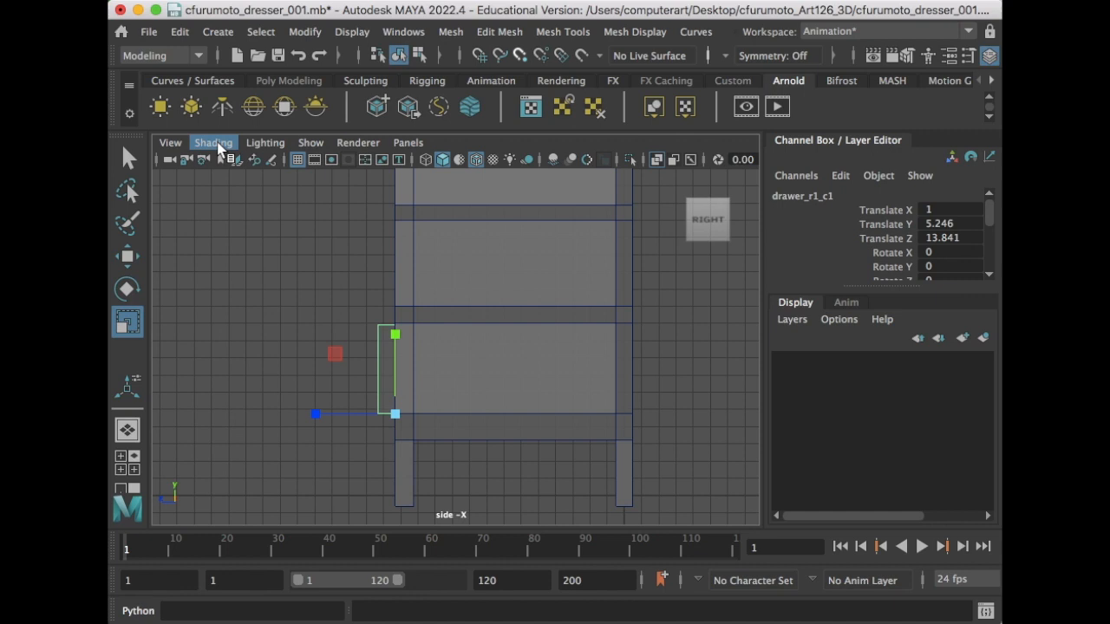
{"action": "left_click", "coordinate": [219, 146]}
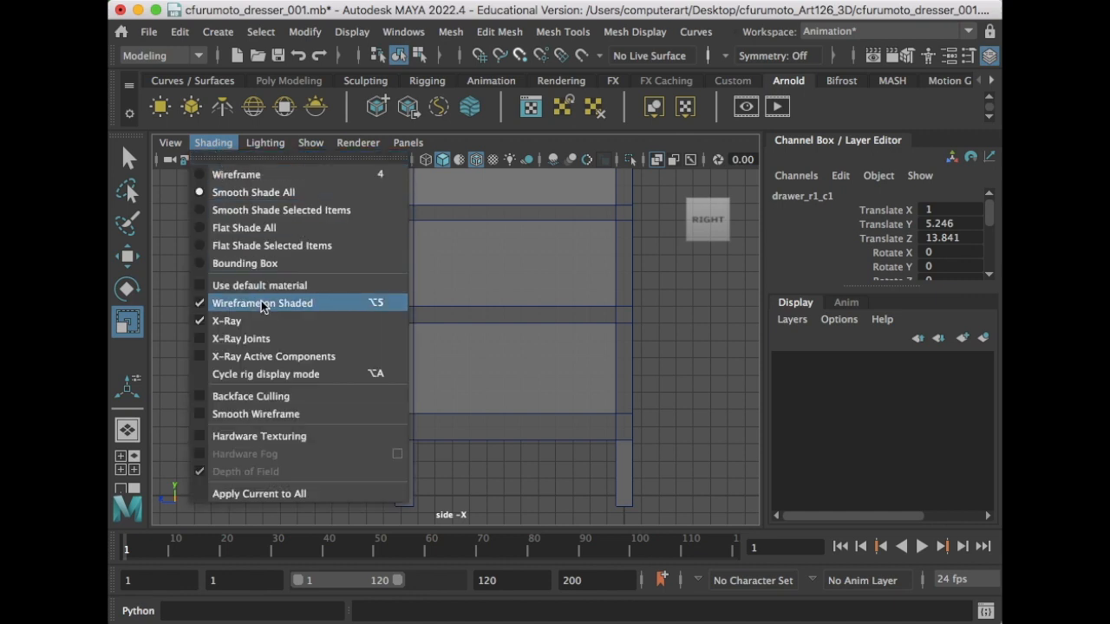
{"action": "left_click", "coordinate": [229, 145]}
{"action": "left_click", "coordinate": [230, 146]}
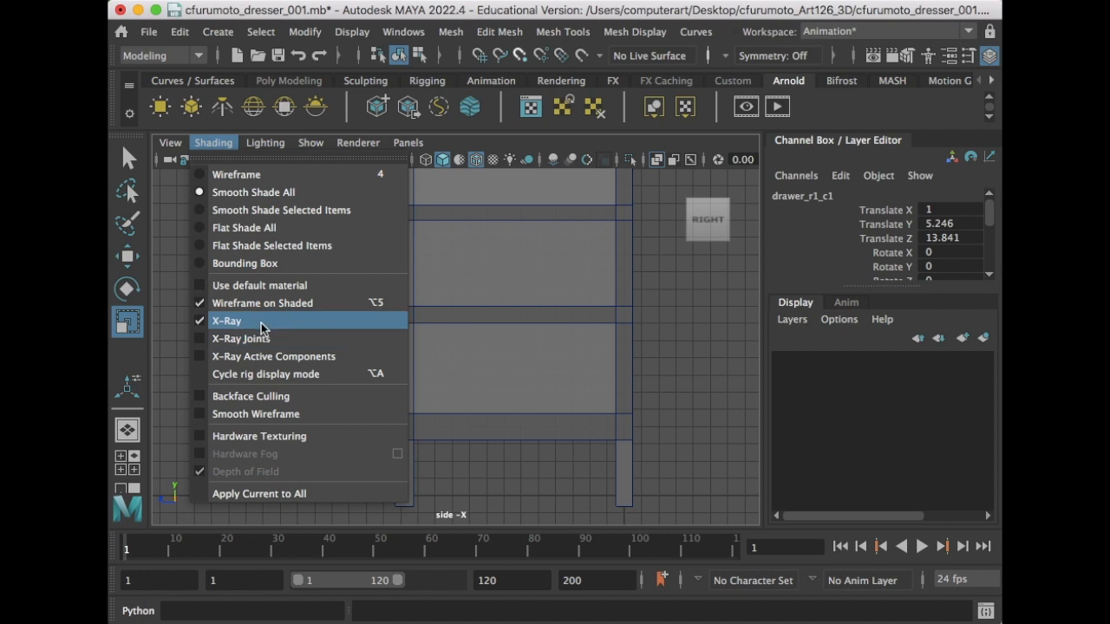
{"action": "left_click", "coordinate": [171, 392]}
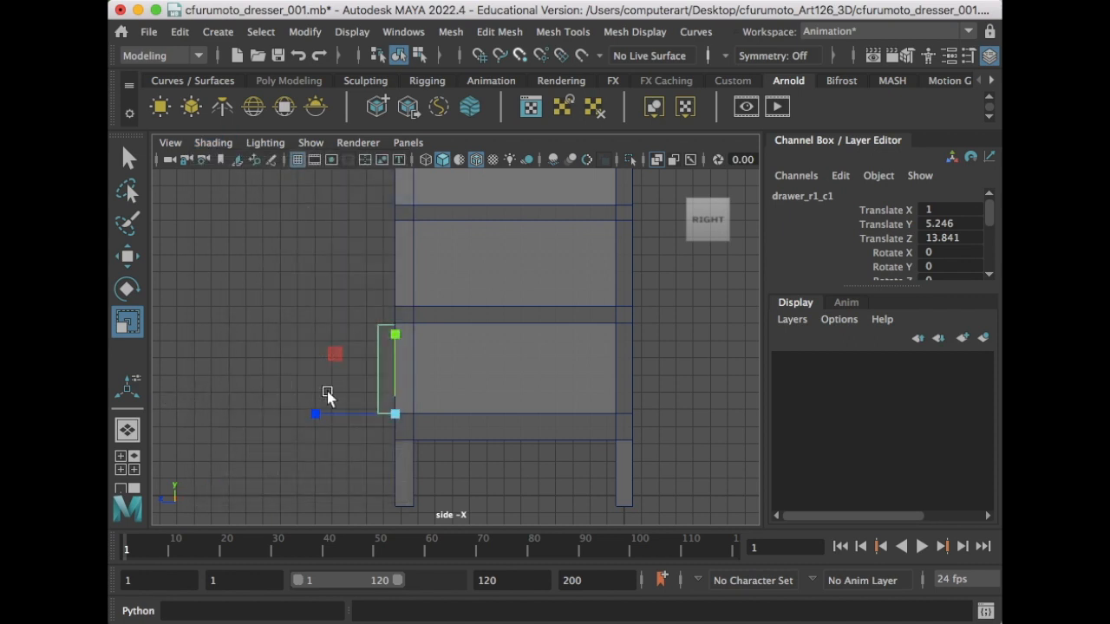
{"action": "key", "text": "w"}
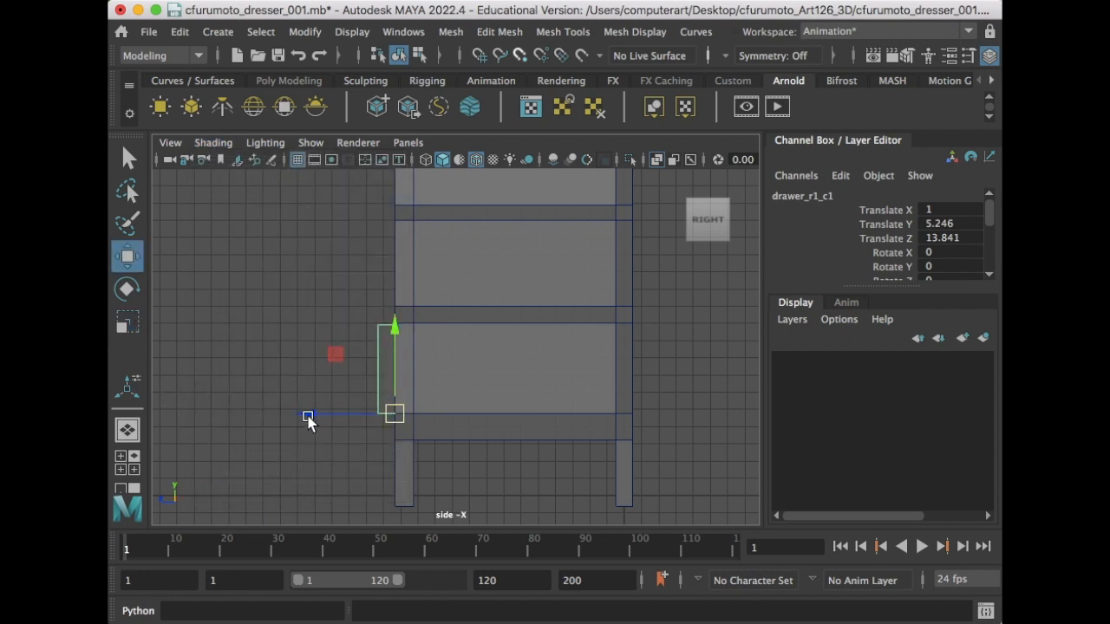
- Slide drawer_r1_c1 back to Translate Z 1.055 and stretch its Z depth to fill the dresser
{"action": "left_click_drag", "start_coordinate": [308, 416], "coordinate": [524, 429]}
{"action": "key", "text": "e"}
{"action": "key", "text": "r"}
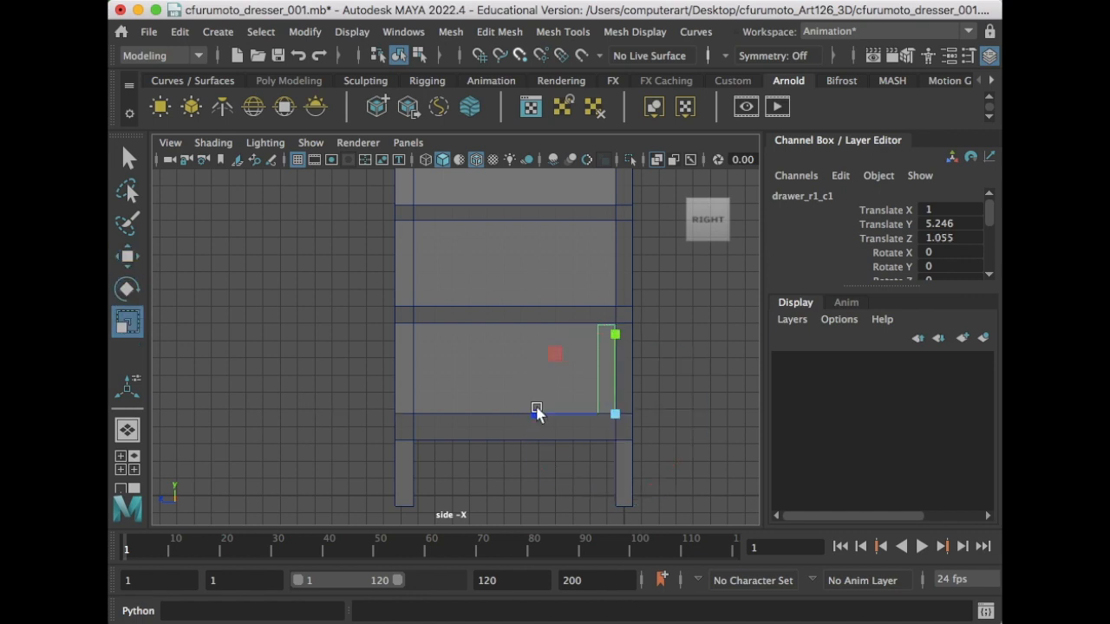
{"action": "left_click_drag", "start_coordinate": [536, 413], "coordinate": [319, 426]}
{"action": "left_click_drag", "start_coordinate": [532, 416], "coordinate": [350, 417]}
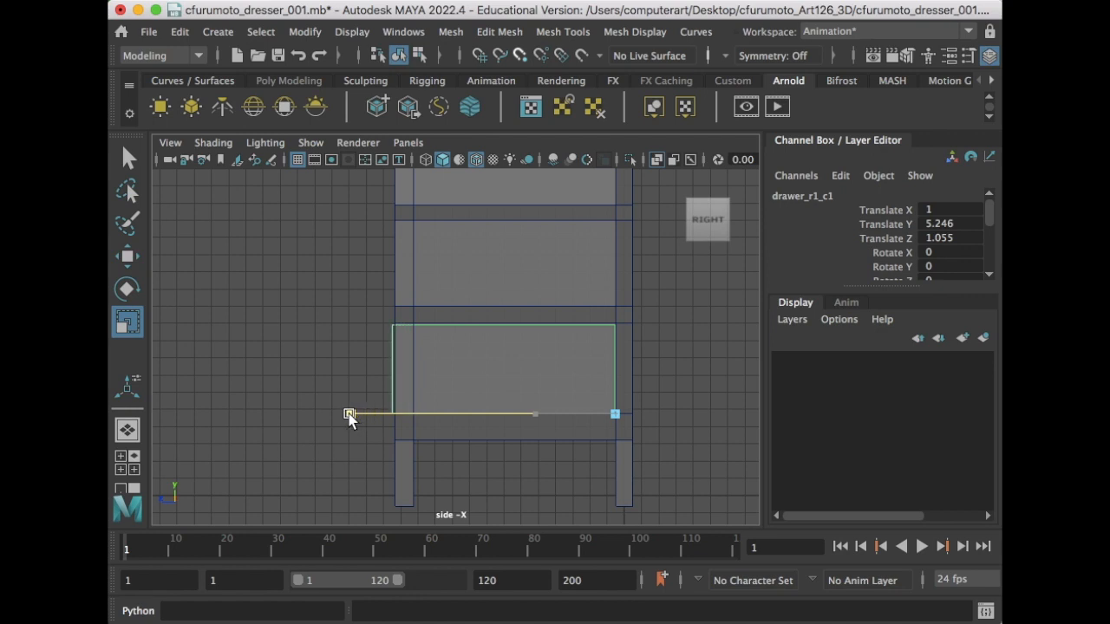
{"action": "left_click_drag", "start_coordinate": [349, 417], "coordinate": [347, 414]}
{"action": "key", "text": "space"}
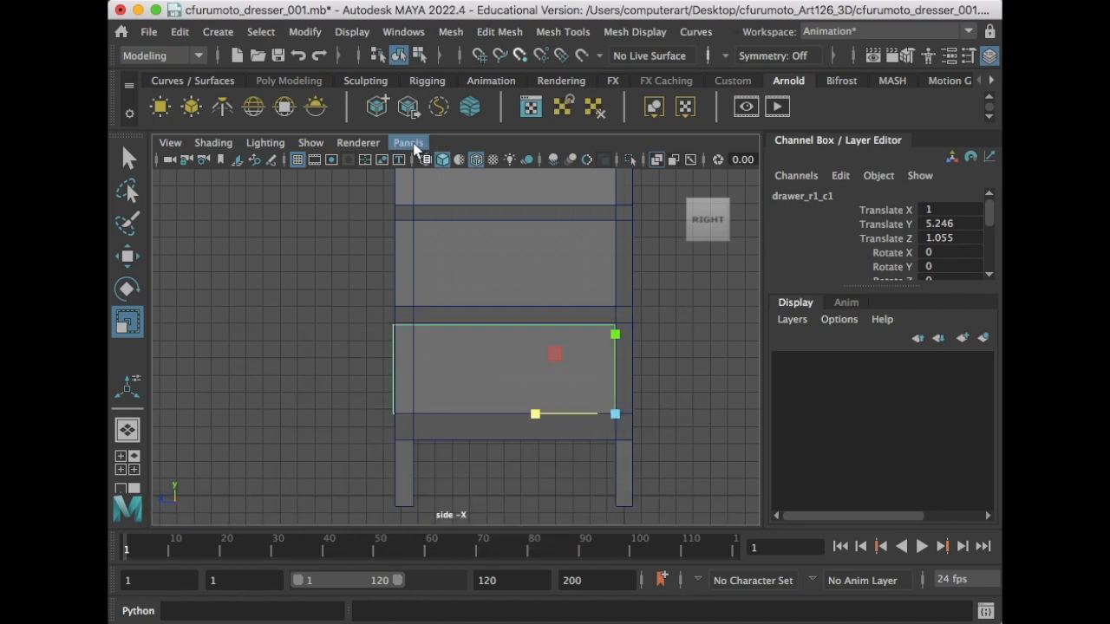
- Switch the viewport back to the perspective camera and orbit around the drawer
{"action": "left_click", "coordinate": [406, 143]}
{"action": "mouse_move", "coordinate": [520, 161]}
{"action": "left_click", "coordinate": [612, 165]}
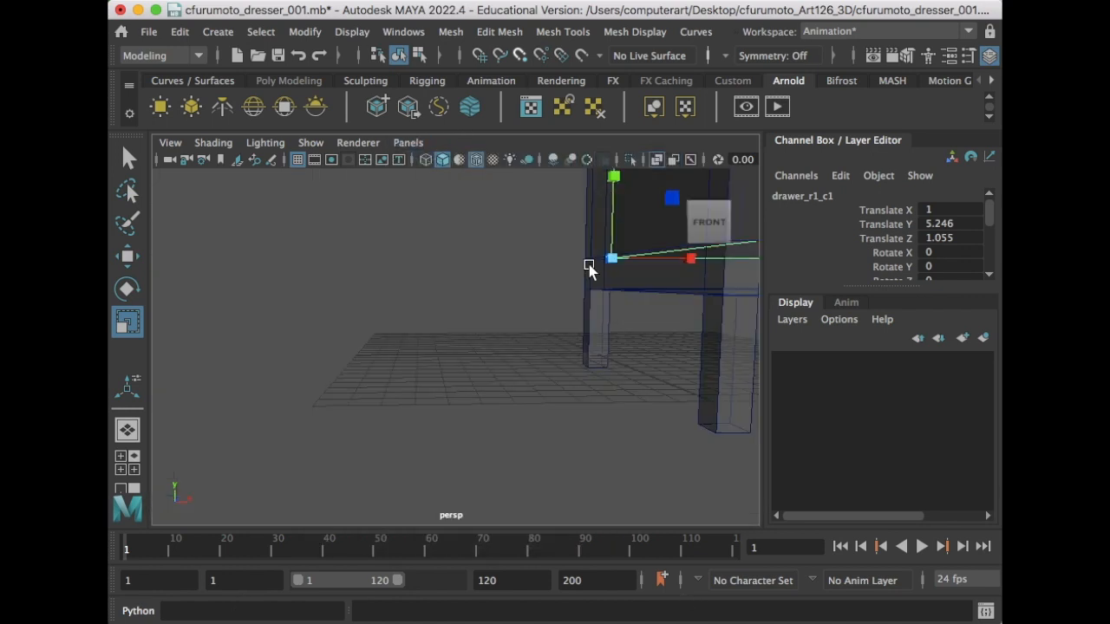
{"action": "scroll", "coordinate": [533, 330], "scroll_direction": "up", "scroll_amount": 5}
{"action": "left_click_drag", "start_coordinate": [533, 340], "coordinate": [483, 334], "text": "alt"}
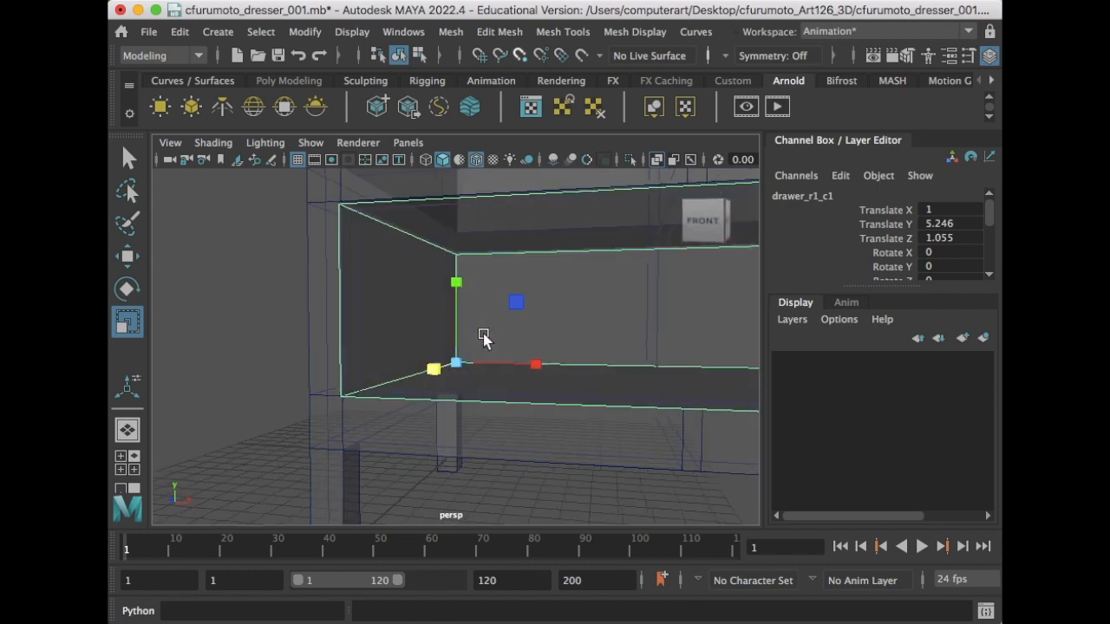
- Turn off wireframe on shaded and enable X-Ray so the scene is see-through
{"action": "left_click", "coordinate": [212, 142]}
{"action": "left_click", "coordinate": [234, 303]}
{"action": "left_click", "coordinate": [213, 142]}
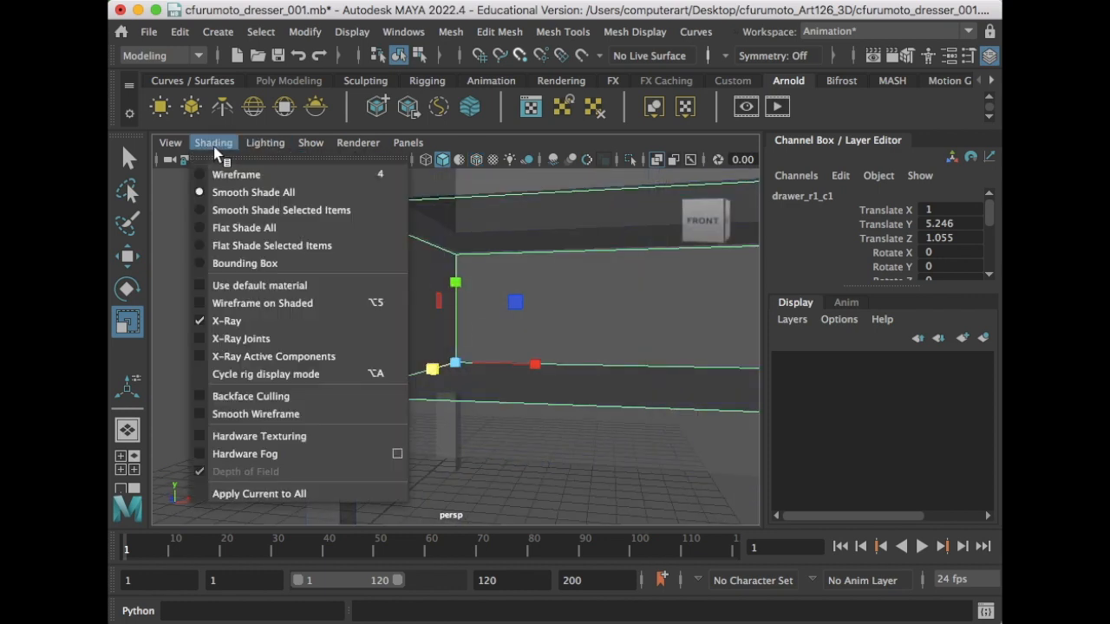
{"action": "left_click", "coordinate": [239, 320]}
{"action": "scroll", "coordinate": [434, 329], "scroll_direction": "down", "scroll_amount": 5}
{"action": "scroll", "coordinate": [446, 316], "scroll_direction": "up", "scroll_amount": 6}
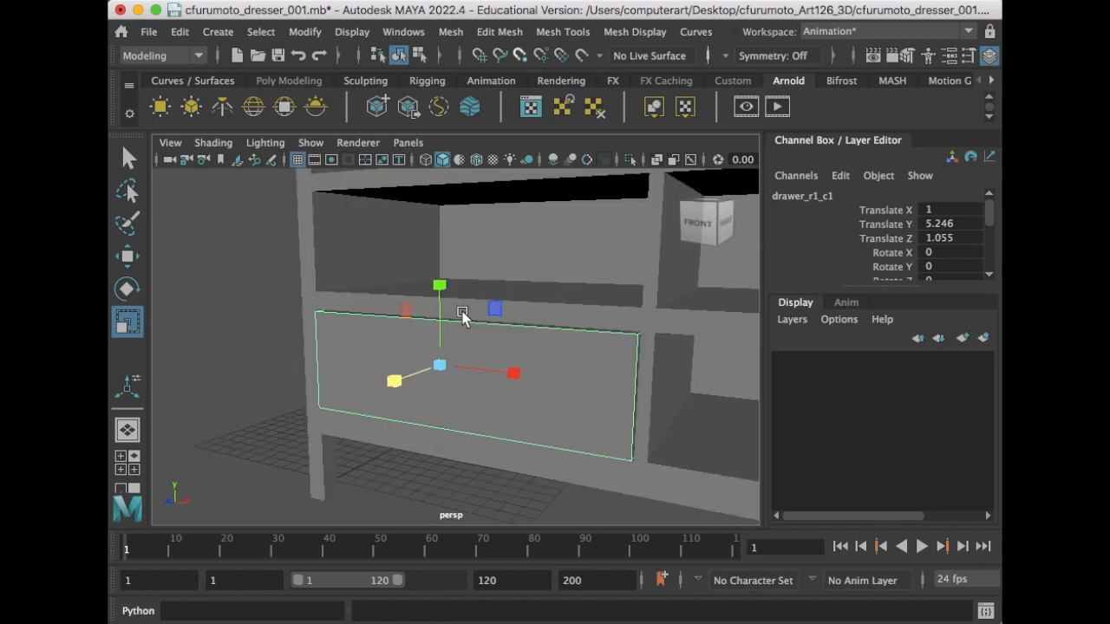
{"action": "scroll", "coordinate": [461, 315], "scroll_direction": "down", "scroll_amount": 3}
- Pull drawer_r1_c1 out to Translate Z 16.257 and switch to face selection mode
{"action": "key", "text": "w"}
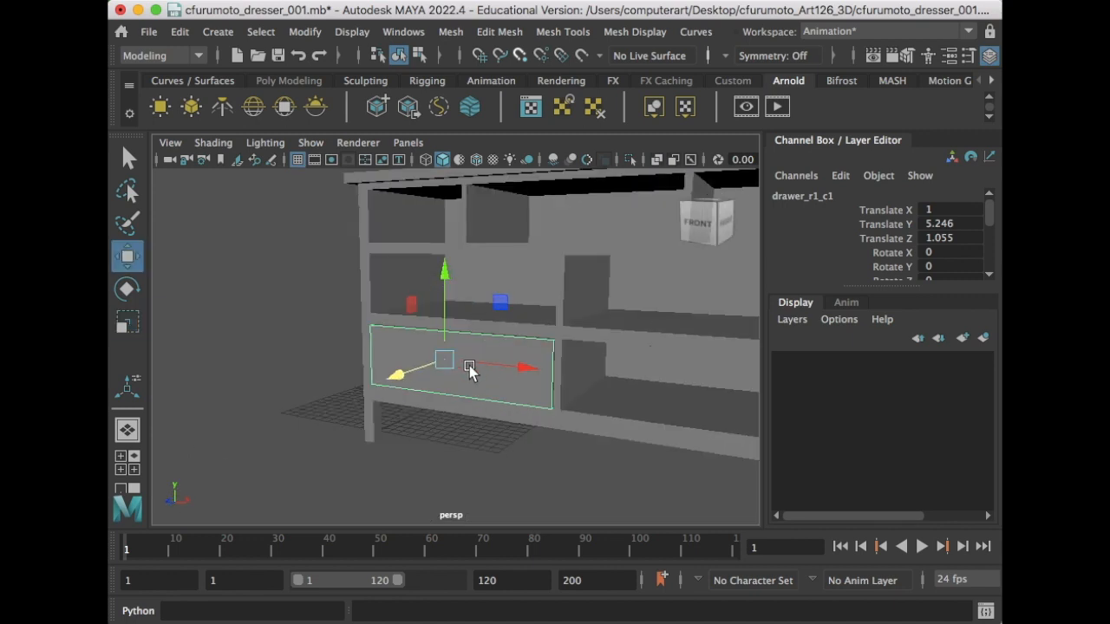
{"action": "left_click_drag", "start_coordinate": [469, 366], "coordinate": [220, 443], "text": "alt"}
{"action": "left_click_drag", "start_coordinate": [379, 367], "coordinate": [459, 324], "text": "alt"}
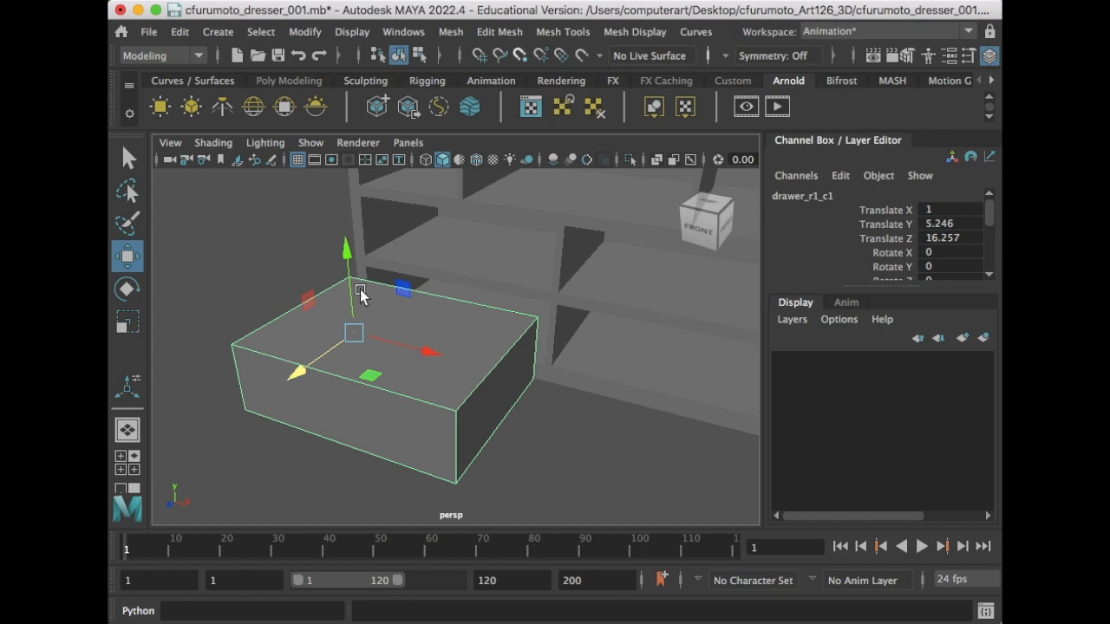
{"action": "left_click_drag", "start_coordinate": [403, 372], "coordinate": [413, 347], "text": "alt"}
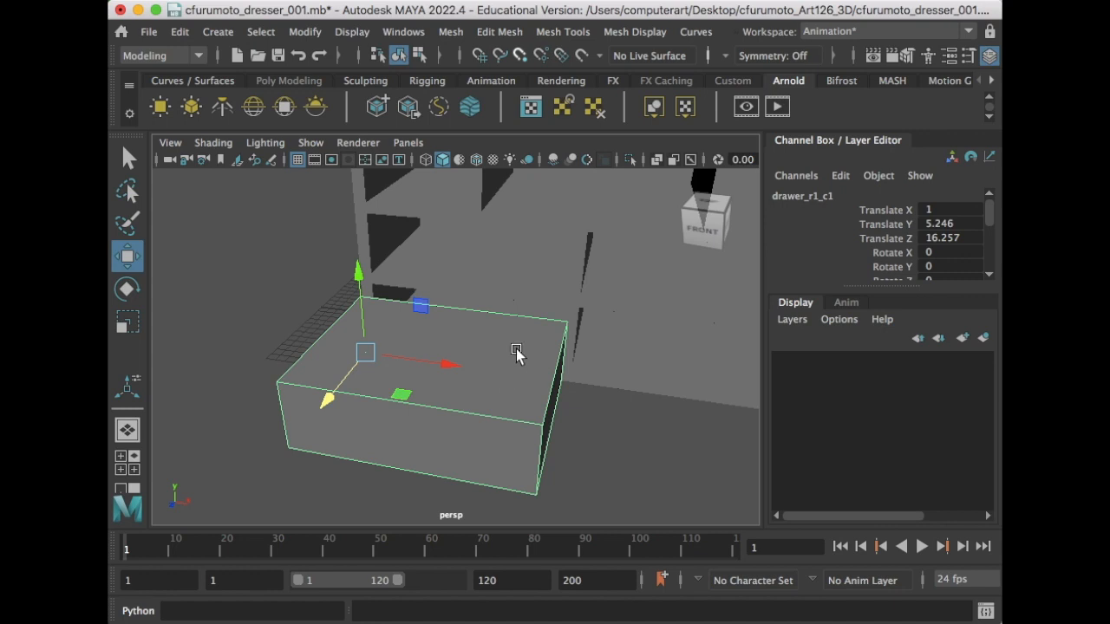
{"action": "right_click_drag", "start_coordinate": [516, 351], "coordinate": [525, 323]}
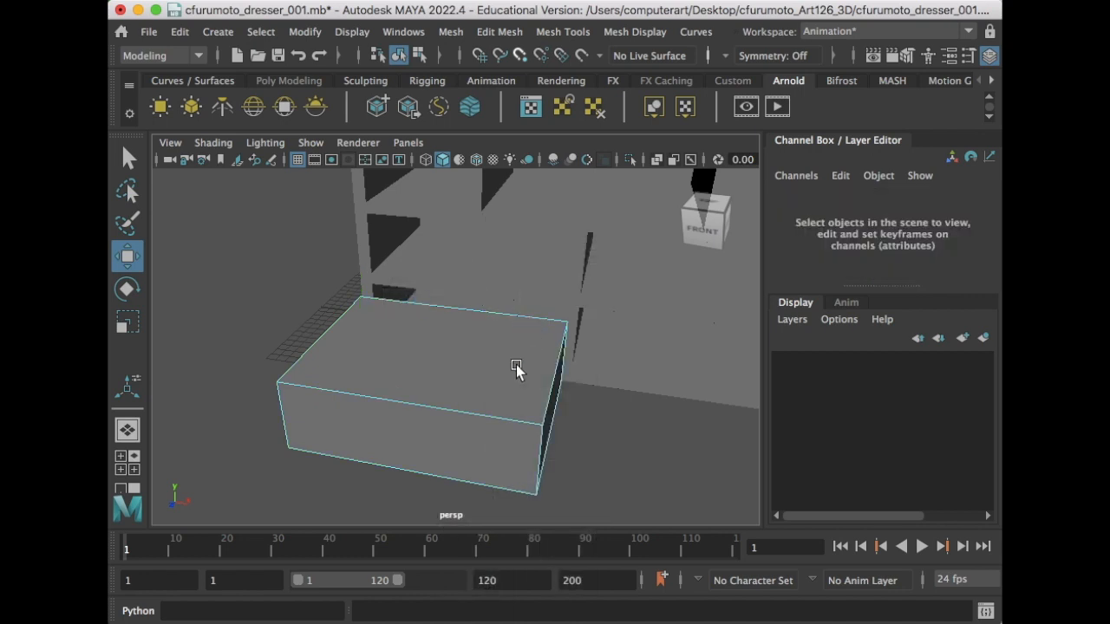
- Extrude drawer_r1_c1's top face and scale it inward in X and Z, leaving a thin rim
{"action": "left_click", "coordinate": [461, 355]}
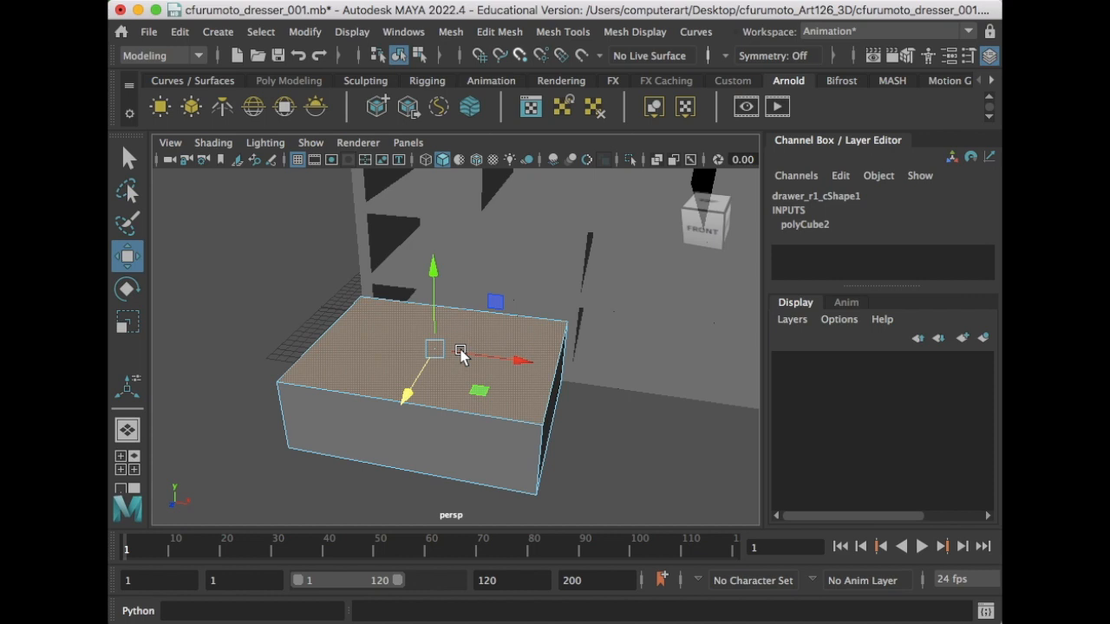
{"action": "key", "text": "ctrl+e"}
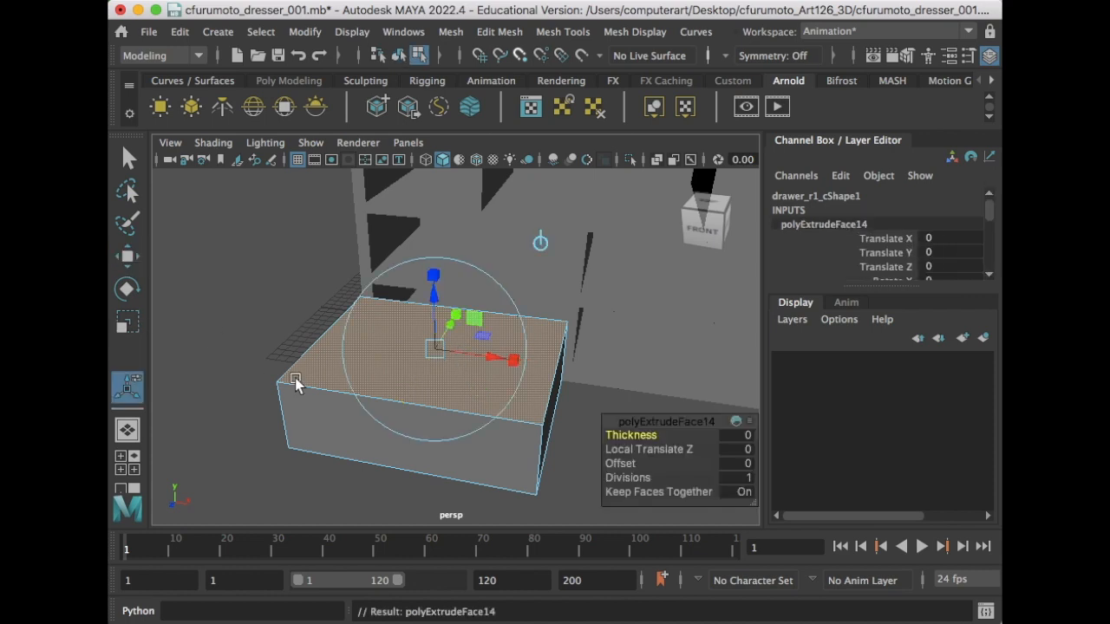
{"action": "key", "text": "r"}
{"action": "left_click_drag", "start_coordinate": [513, 363], "coordinate": [506, 361]}
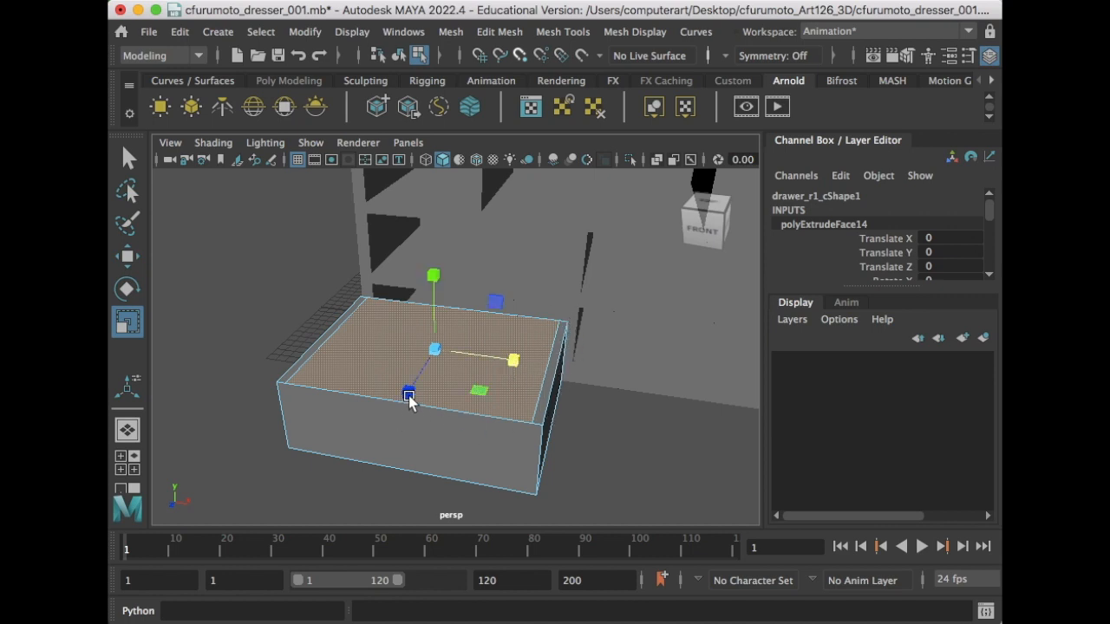
{"action": "left_click_drag", "start_coordinate": [410, 401], "coordinate": [448, 429]}
{"action": "left_click_drag", "start_coordinate": [515, 431], "coordinate": [497, 411], "text": "alt"}
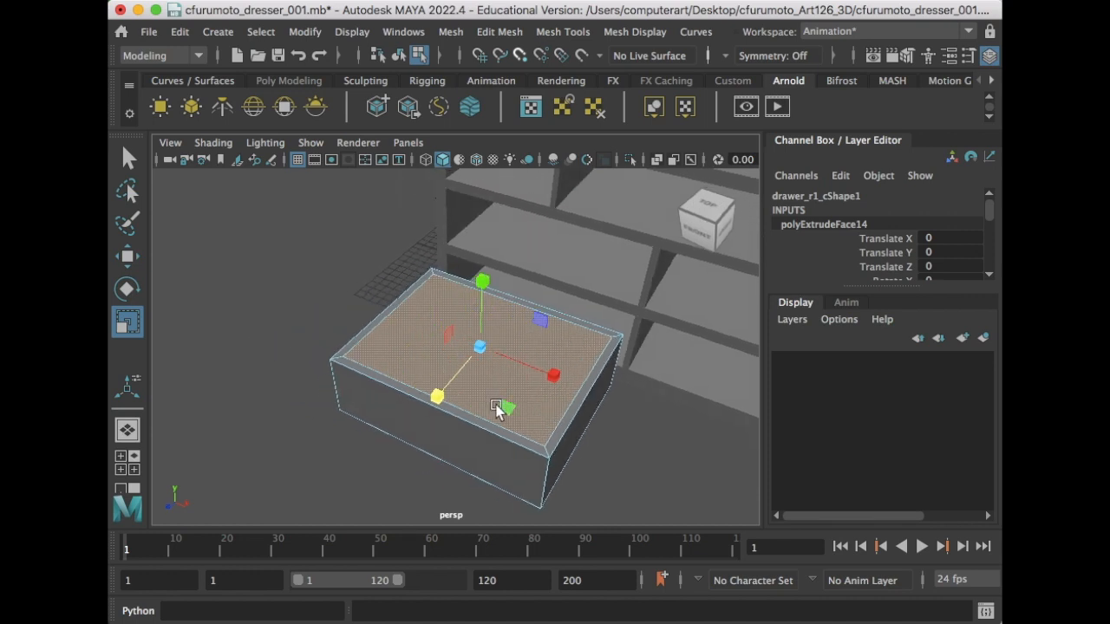
- Extrude the inset top face again and sink it down along Y to hollow the drawer
{"action": "key", "text": "ctrl+e"}
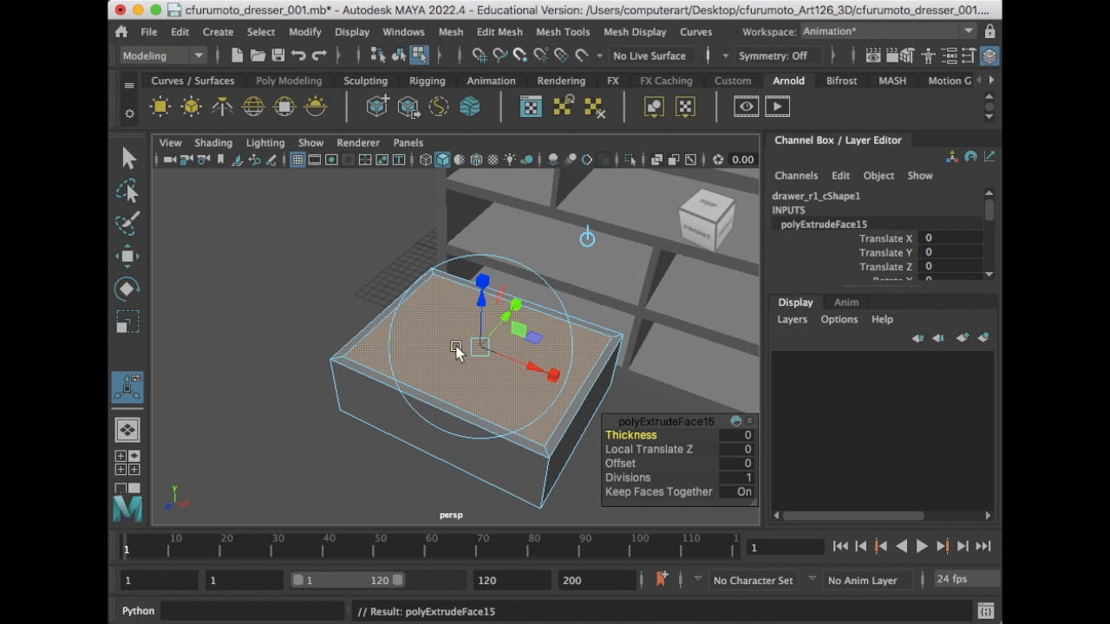
{"action": "key", "text": "w"}
{"action": "left_click_drag", "start_coordinate": [482, 277], "coordinate": [474, 332]}
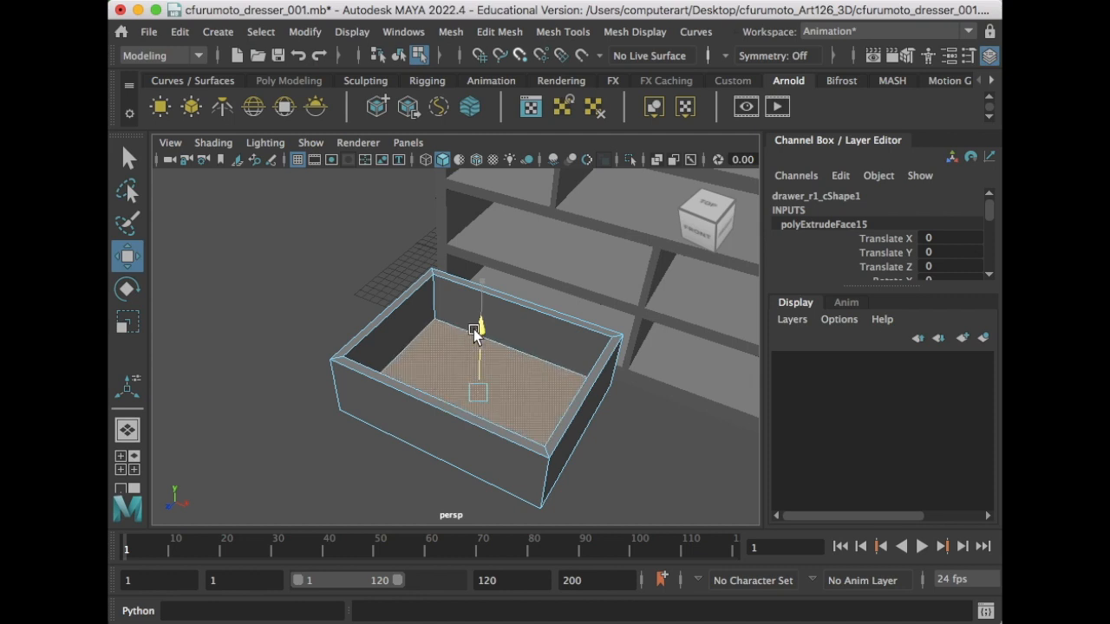
{"action": "left_click_drag", "start_coordinate": [474, 331], "coordinate": [480, 327]}
{"action": "mouse_move", "coordinate": [488, 350]}
{"action": "left_mouse_down", "text": "alt"}
{"action": "mouse_move", "coordinate": [495, 281]}
{"action": "mouse_move", "coordinate": [483, 377]}
{"action": "mouse_move", "coordinate": [488, 341]}
{"action": "left_mouse_up", "text": "alt"}
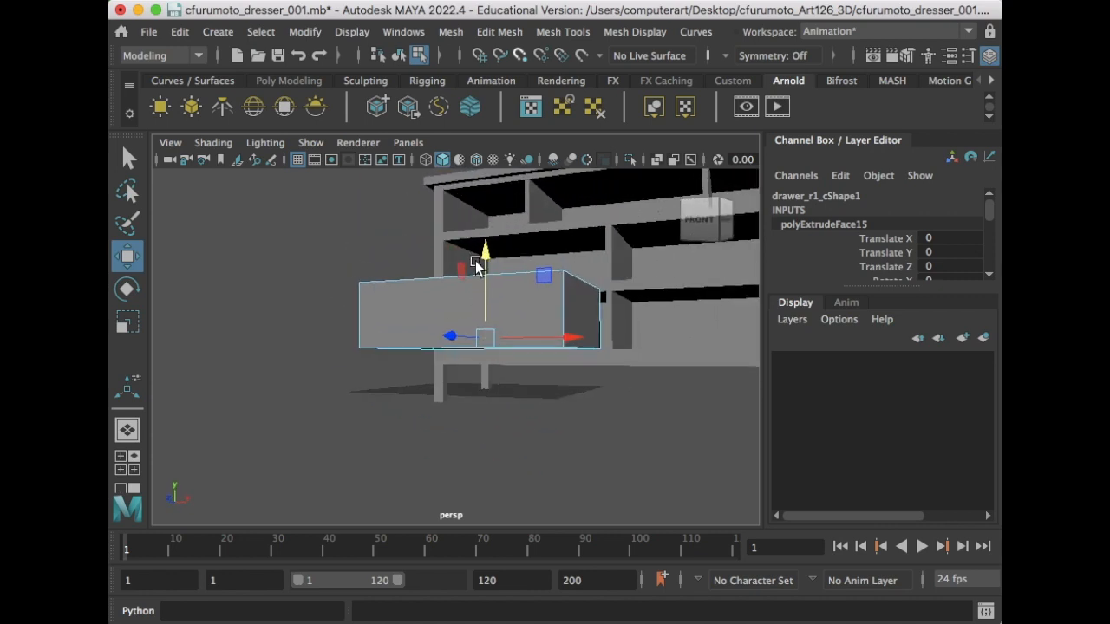
{"action": "left_click_drag", "start_coordinate": [484, 255], "coordinate": [485, 250]}
{"action": "left_click_drag", "start_coordinate": [555, 312], "coordinate": [513, 350], "text": "alt"}
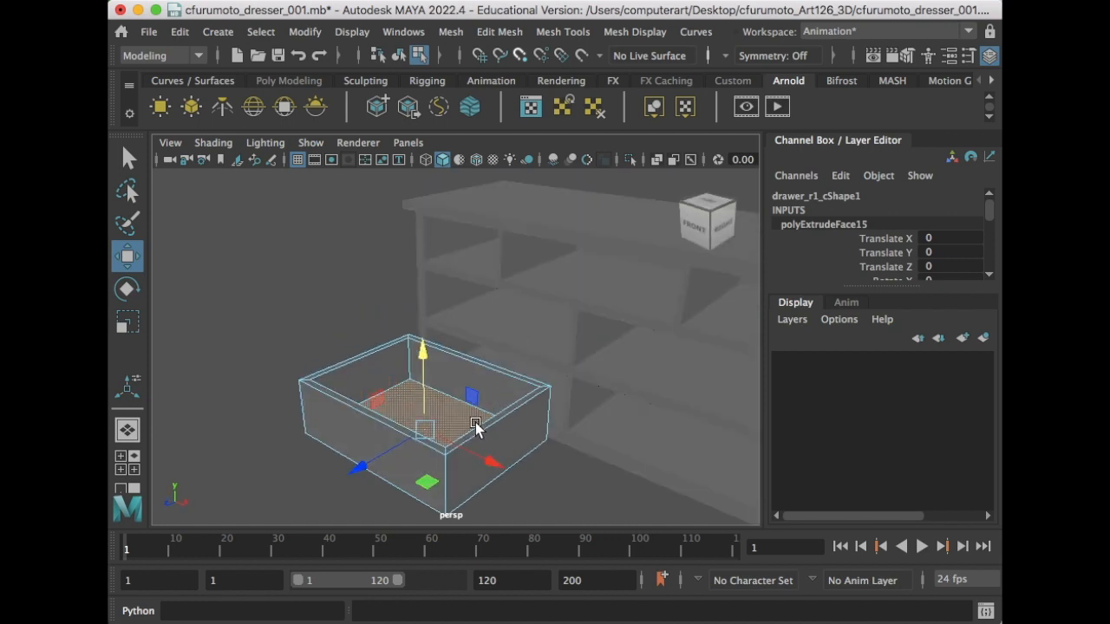
{"action": "right_click_drag", "start_coordinate": [512, 388], "coordinate": [555, 251]}
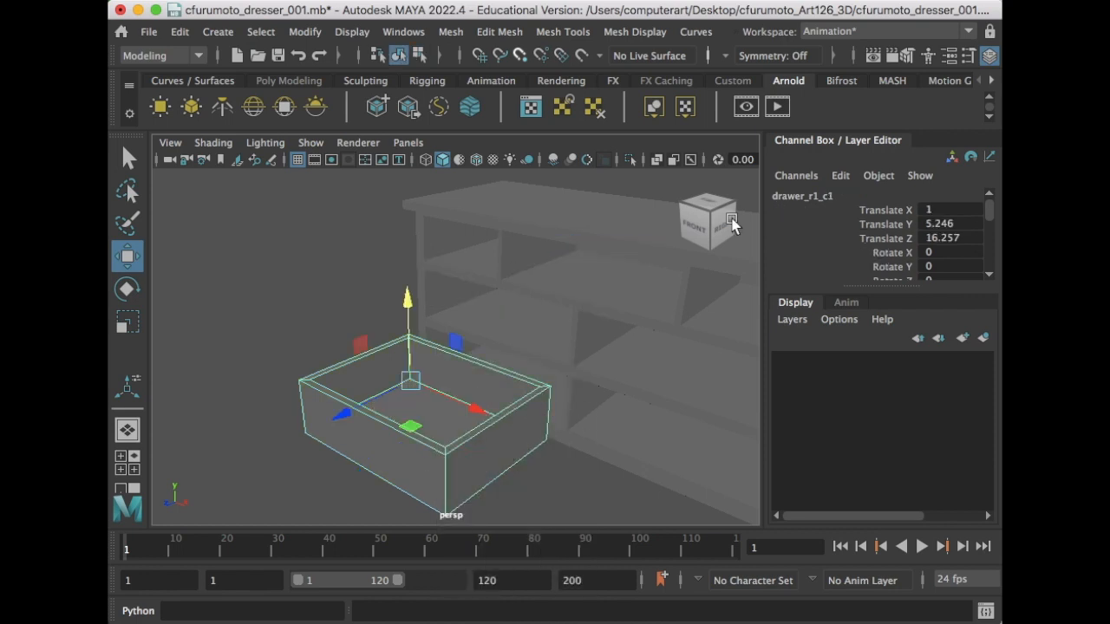
- Undo the drawer's last sideways move, returning it to X position 1
{"action": "scroll", "coordinate": [454, 390], "scroll_direction": "down", "scroll_amount": 5}
{"action": "left_click_drag", "start_coordinate": [454, 390], "coordinate": [595, 392], "text": "alt"}
{"action": "scroll", "coordinate": [546, 385], "scroll_direction": "up", "scroll_amount": 5}
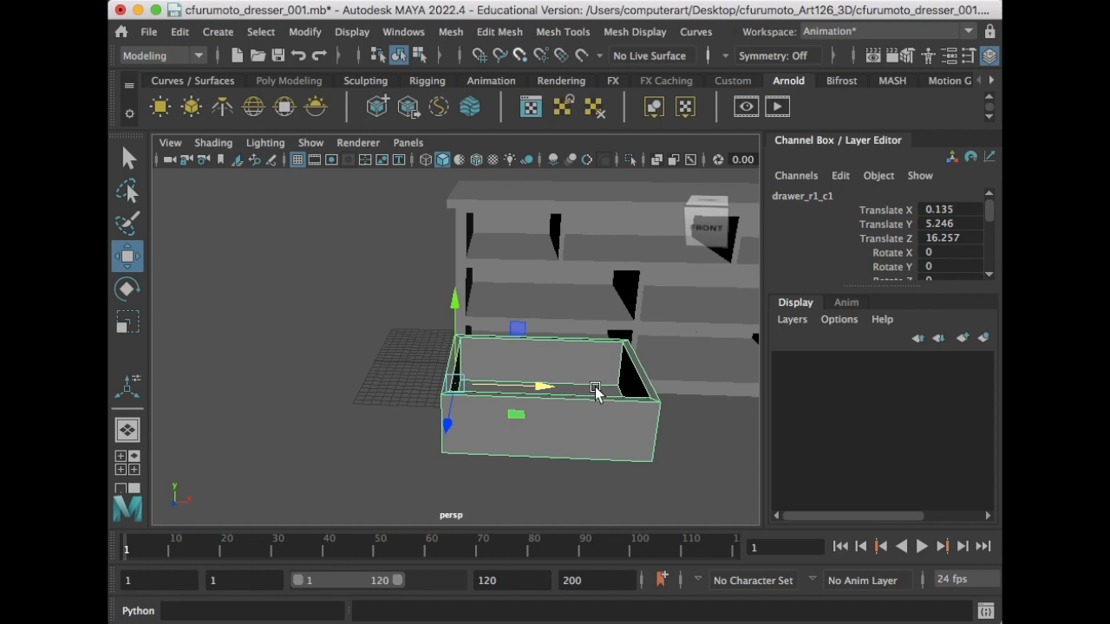
{"action": "key", "text": "ctrl+z"}
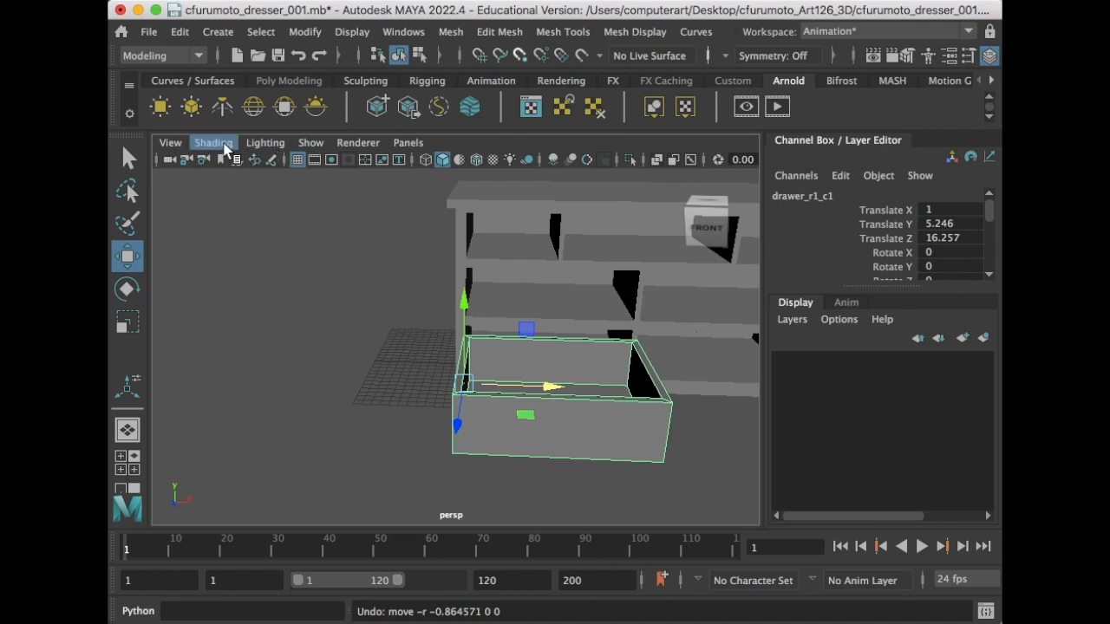
- Switch to the orthographic front view with Wireframe on Shaded enabled
{"action": "left_click", "coordinate": [407, 142]}
{"action": "mouse_move", "coordinate": [432, 197]}
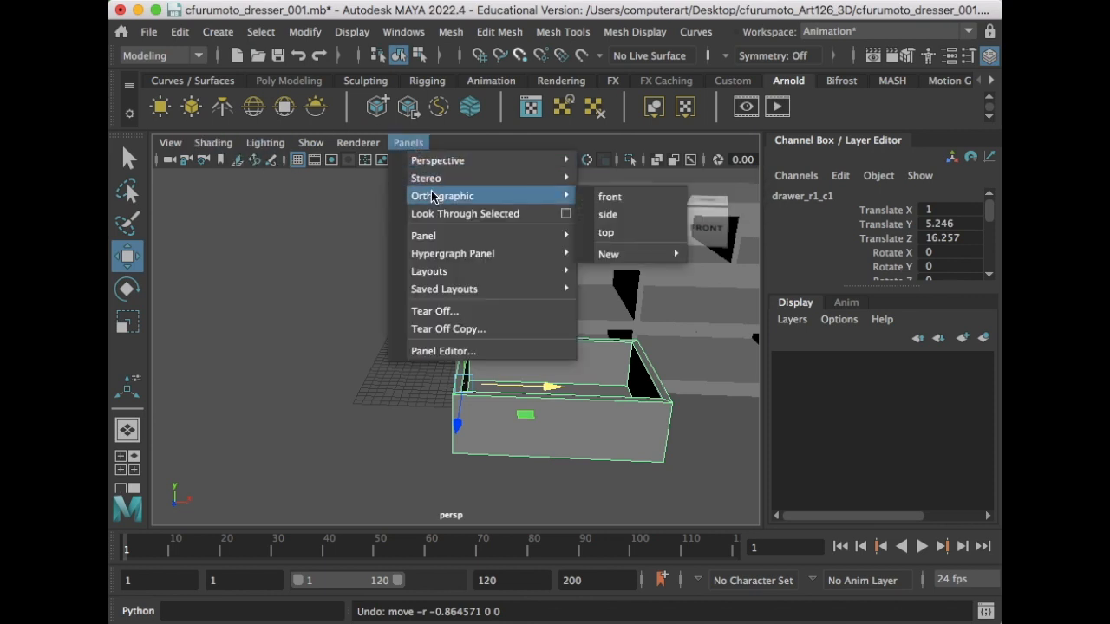
{"action": "left_click", "coordinate": [611, 198]}
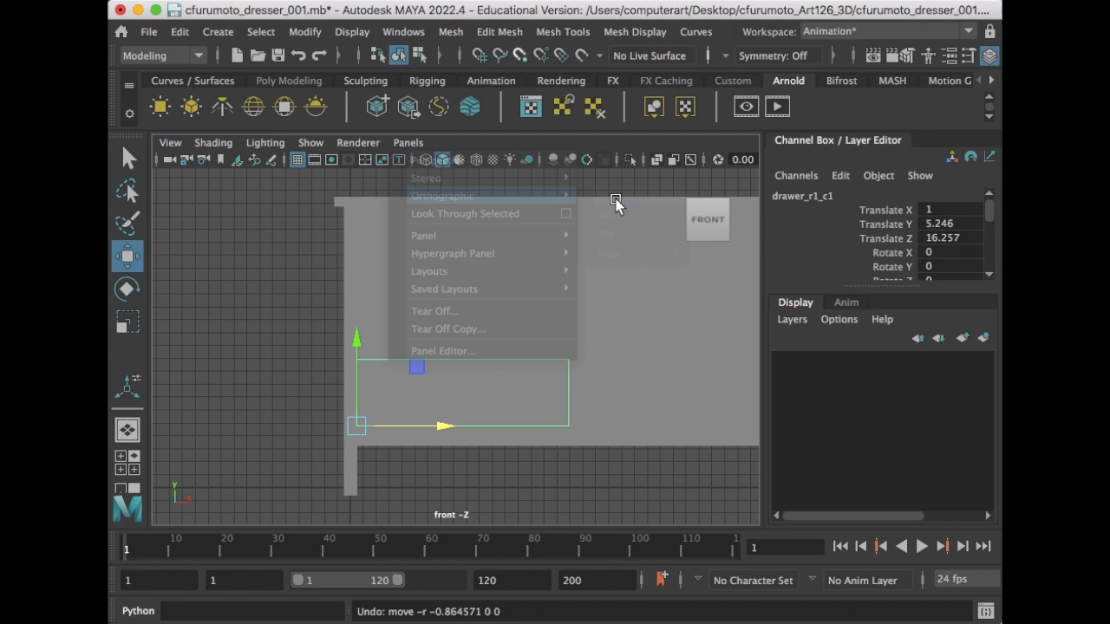
{"action": "left_click", "coordinate": [212, 143]}
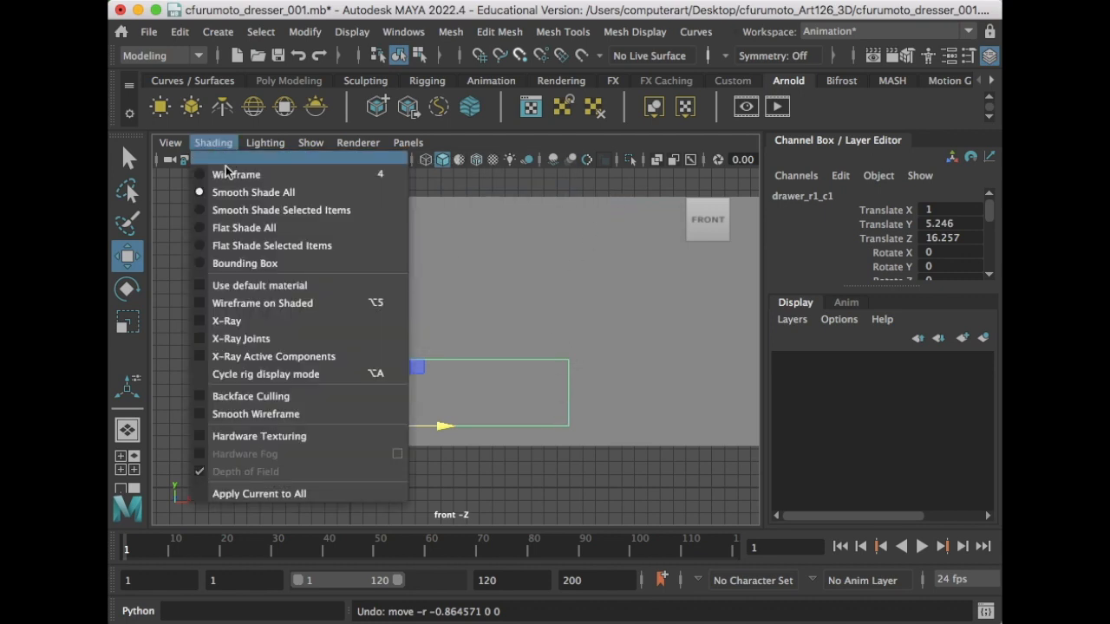
{"action": "left_click", "coordinate": [251, 301]}
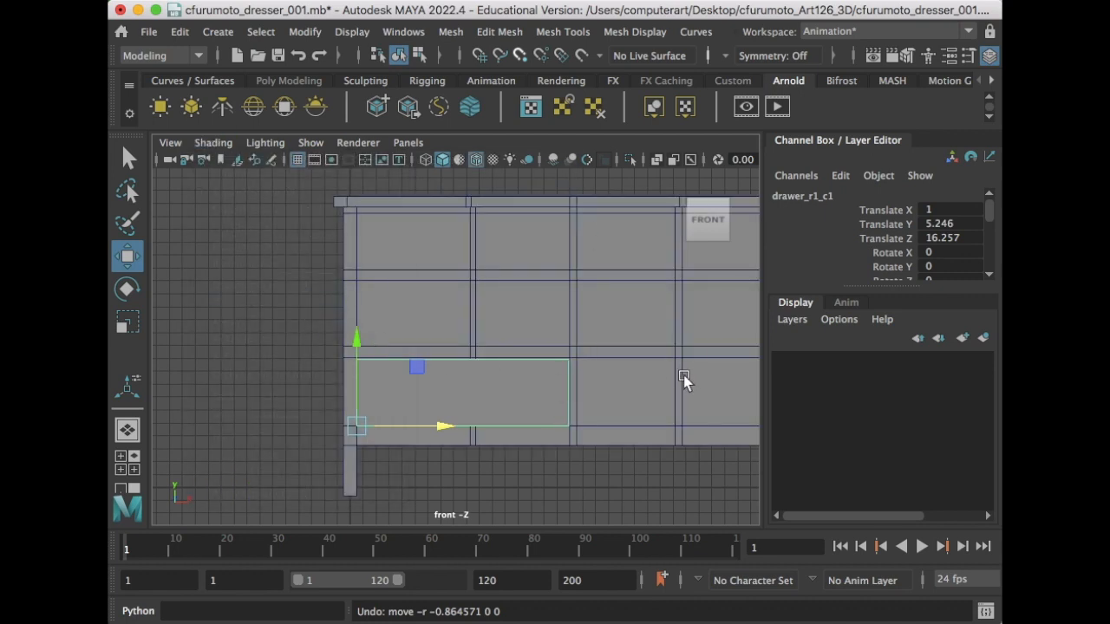
- Duplicate the drawer and fit the copy into the lower-right opening at Translate X 18.238
{"action": "middle_click_drag", "start_coordinate": [662, 351], "coordinate": [546, 347], "text": "alt"}
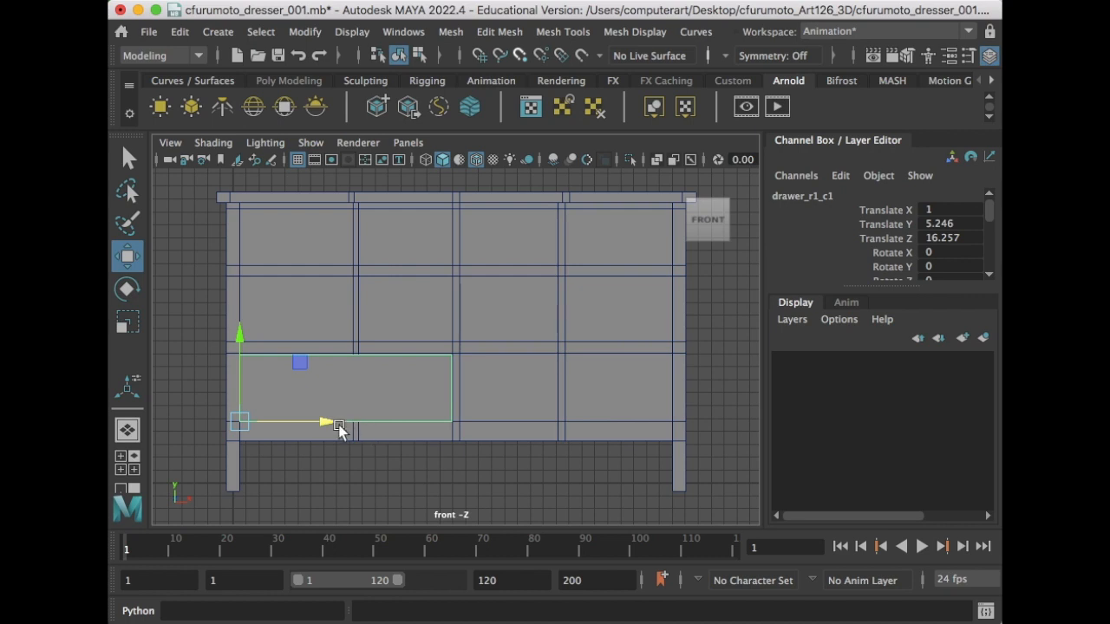
{"action": "key", "text": "ctrl+d"}
{"action": "left_click_drag", "start_coordinate": [324, 423], "coordinate": [547, 427]}
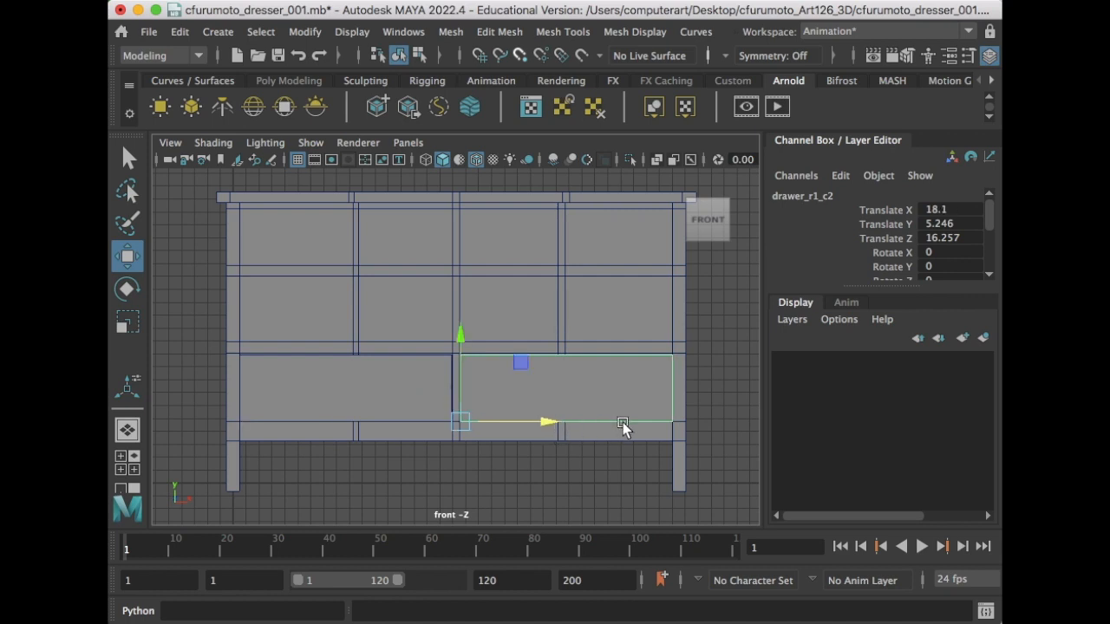
{"action": "key", "text": "e"}
{"action": "key", "text": "r"}
{"action": "left_click_drag", "start_coordinate": [544, 420], "coordinate": [543, 421]}
{"action": "key", "text": "w"}
- Begin editing the copy's name in the Channel Box, then clear the selection
{"action": "double_click", "coordinate": [819, 197]}
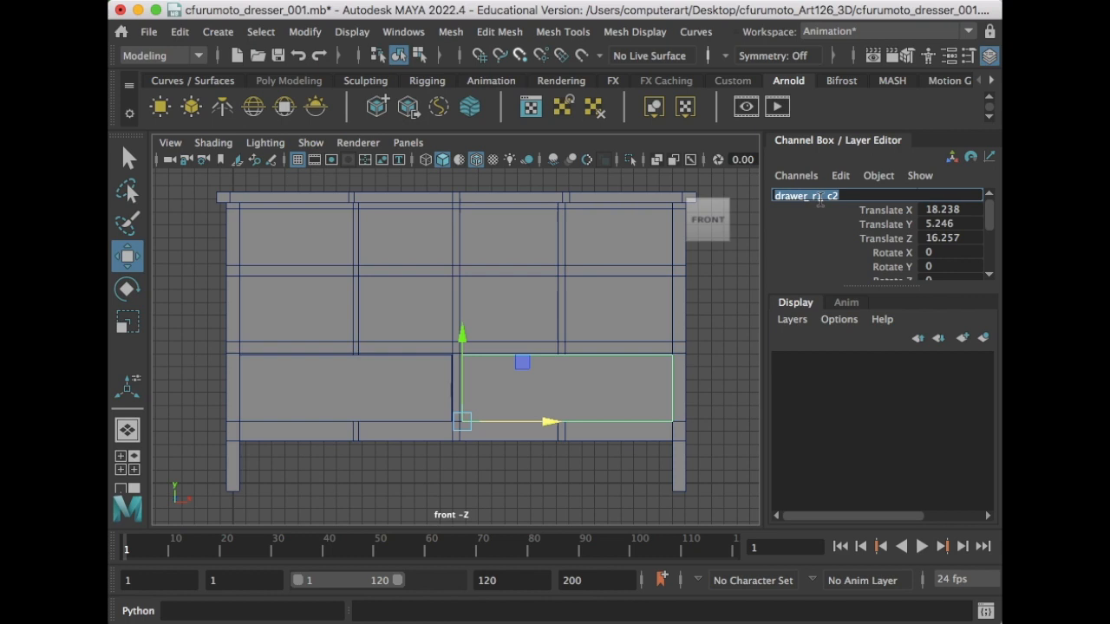
{"action": "left_click", "coordinate": [831, 196]}
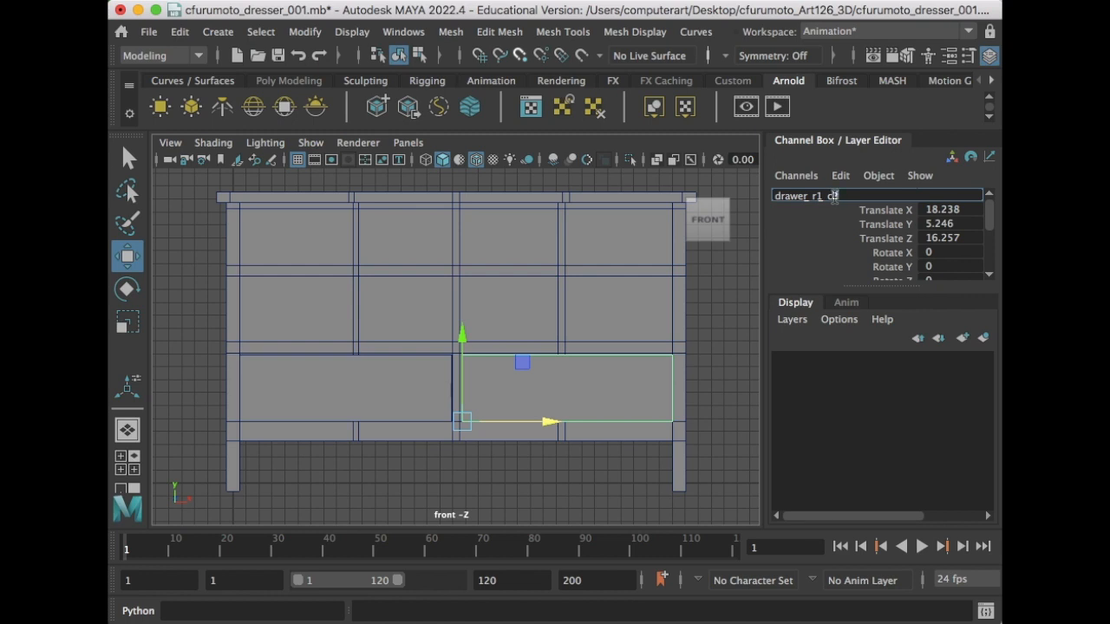
{"action": "left_click", "coordinate": [739, 350]}
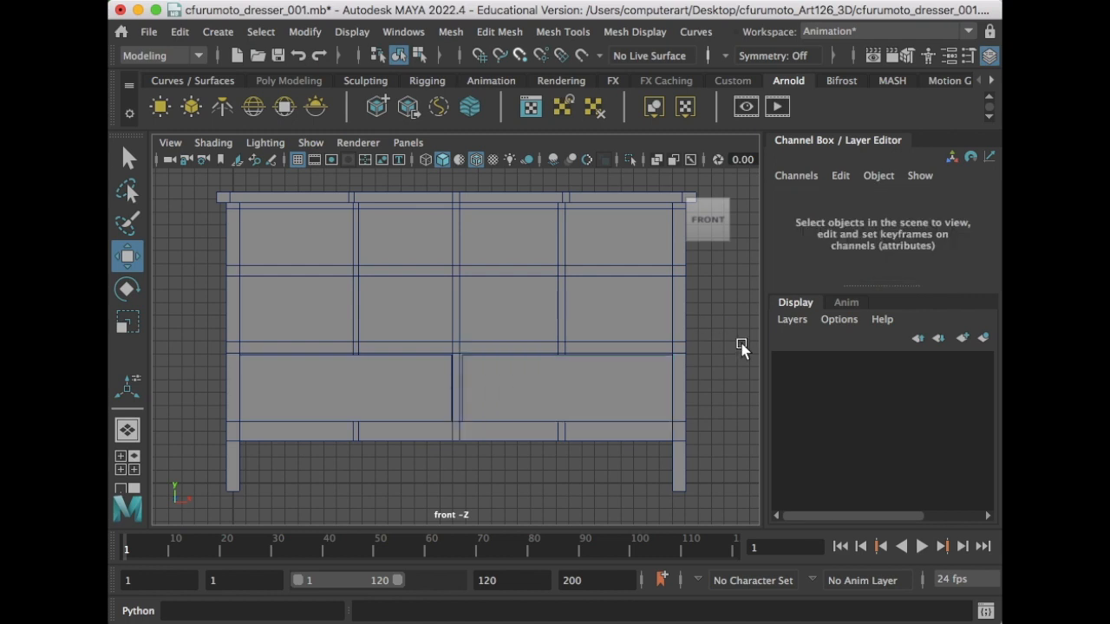
- Duplicate both bottom drawers and raise the copies to Translate Y 11.496 in the row above
{"action": "left_click", "coordinate": [540, 391]}
{"action": "left_click_drag", "start_coordinate": [555, 421], "coordinate": [553, 422]}
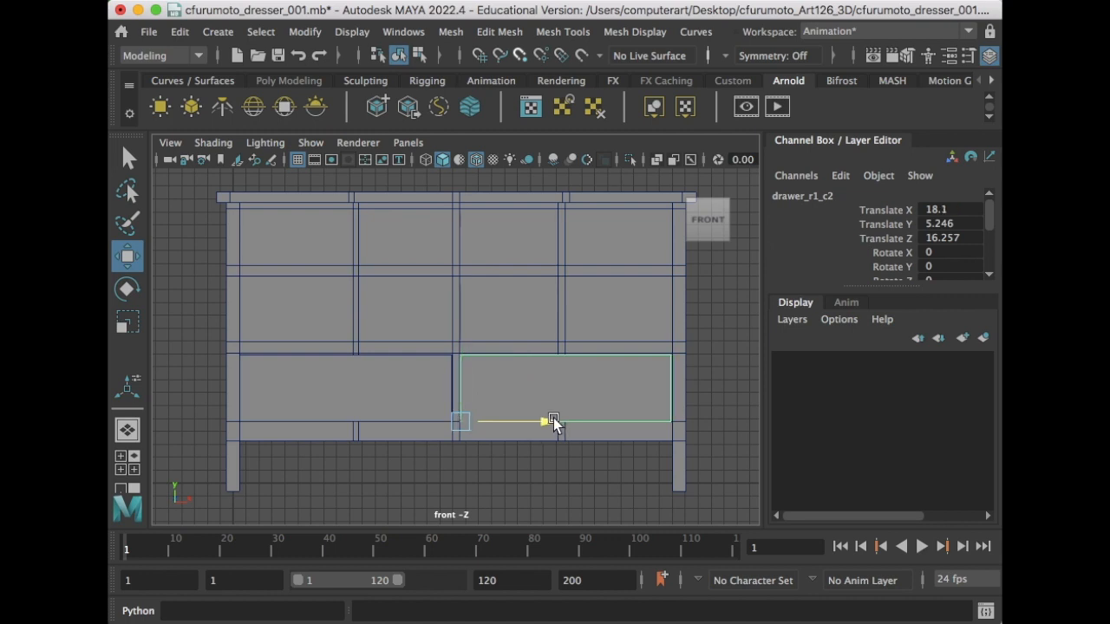
{"action": "left_click", "coordinate": [390, 401], "text": "shift"}
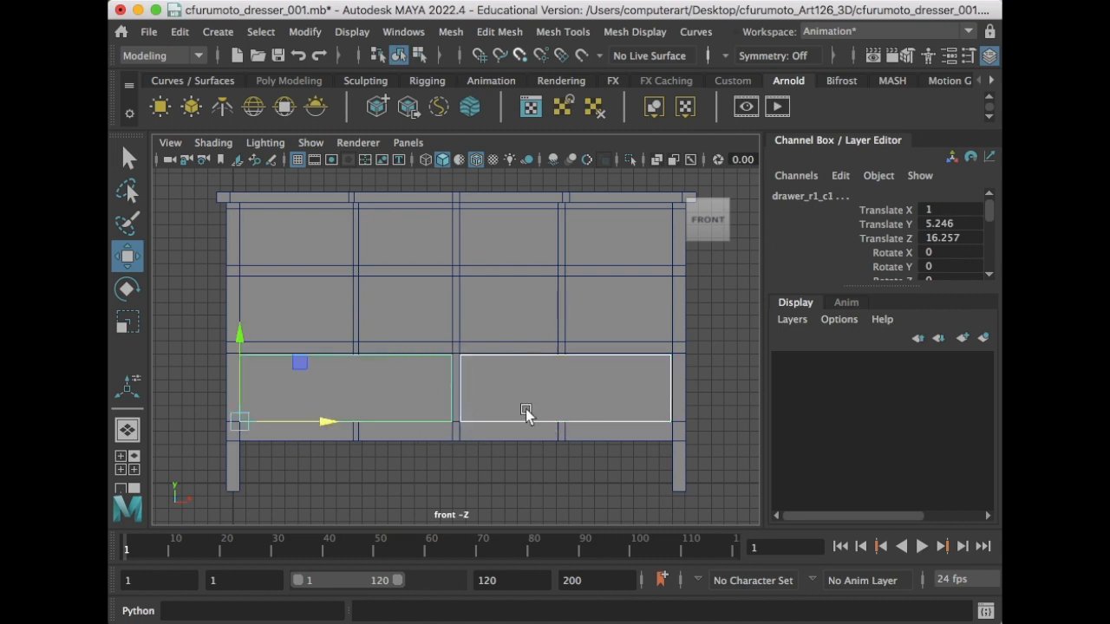
{"action": "key", "text": "super+d"}
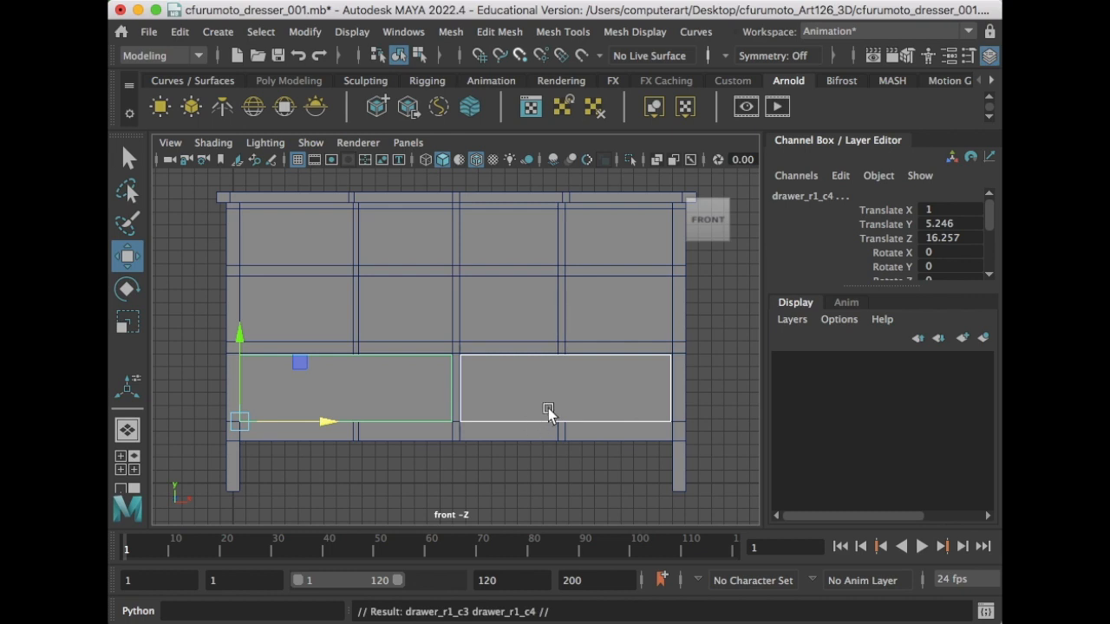
{"action": "left_click_drag", "start_coordinate": [242, 323], "coordinate": [271, 259]}
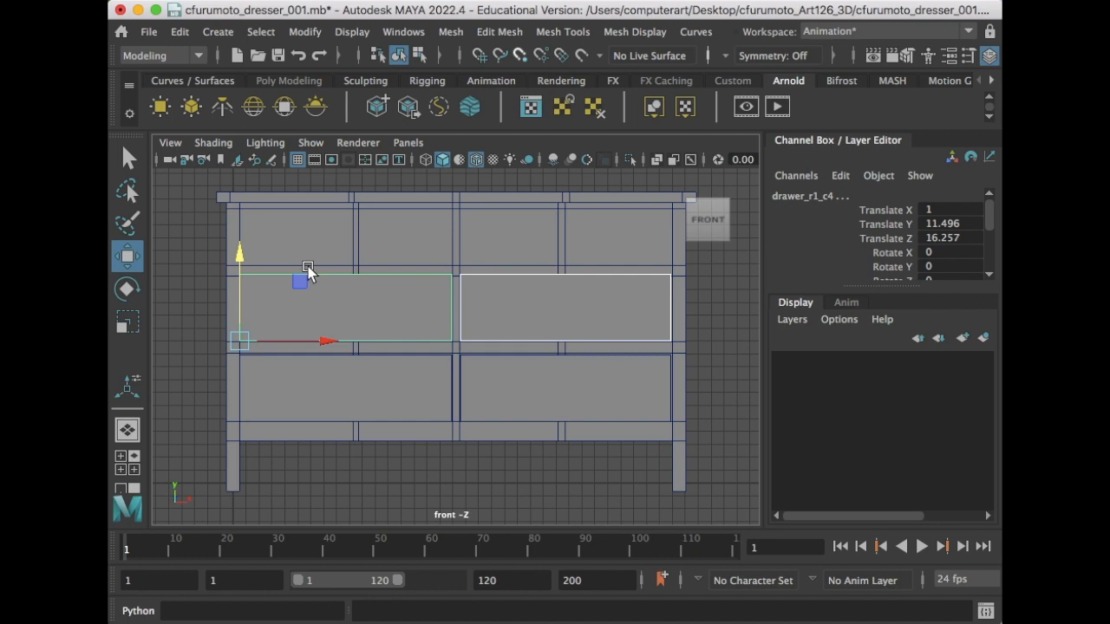
- Scale the copied second-row drawers slightly shorter in height to fit their openings
{"action": "key", "text": "e"}
{"action": "key", "text": "r"}
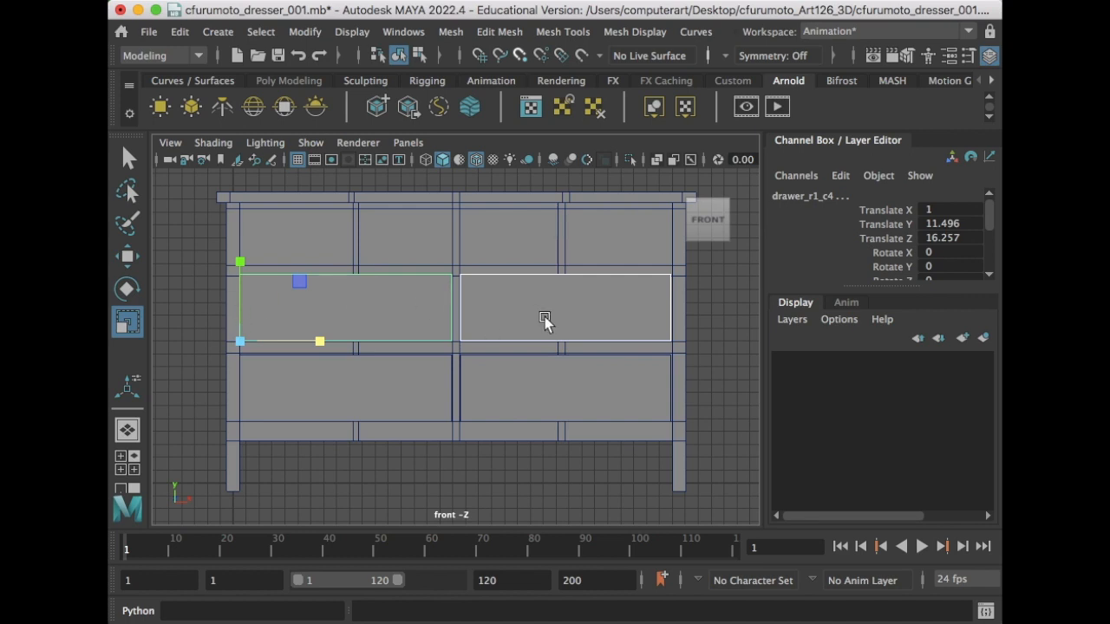
{"action": "left_click_drag", "start_coordinate": [240, 261], "coordinate": [238, 265]}
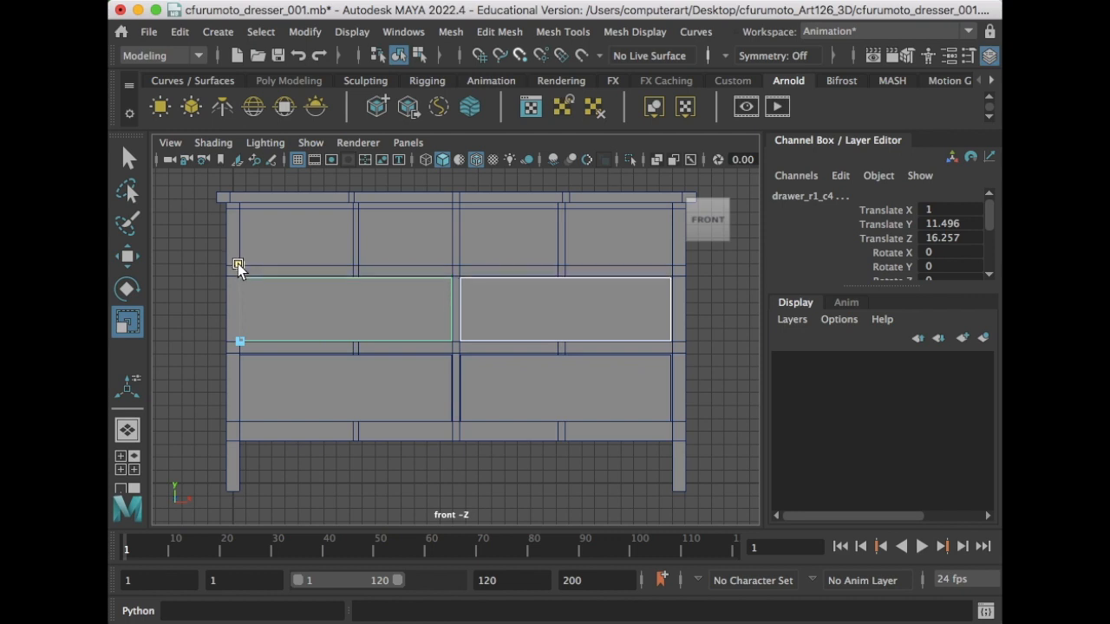
{"action": "left_click_drag", "start_coordinate": [238, 264], "coordinate": [240, 264]}
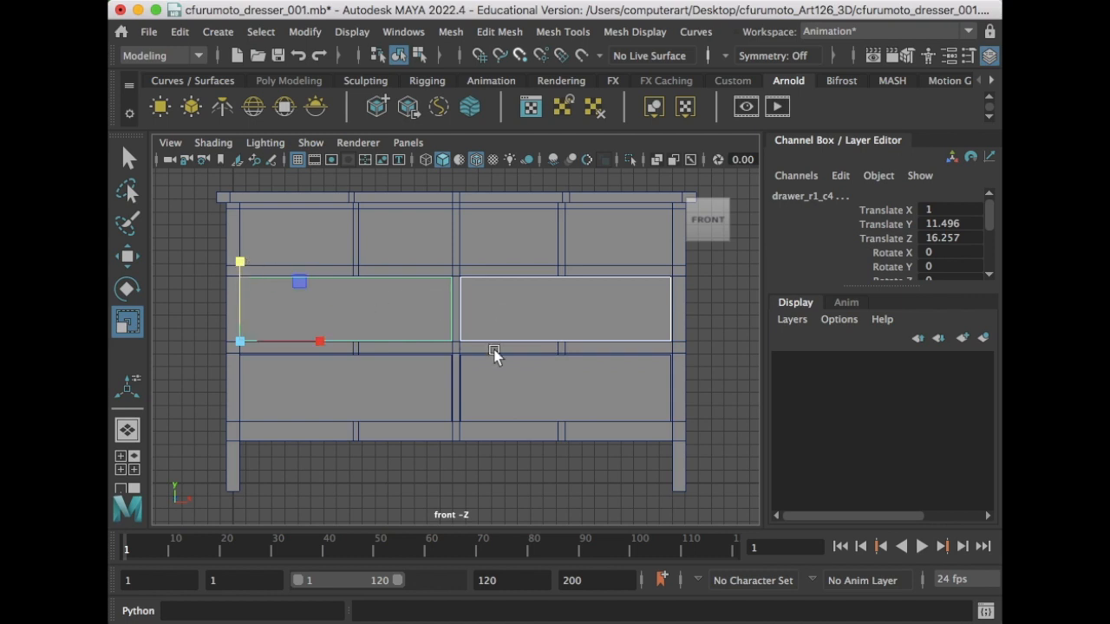
- Rename the middle-row left drawer to drawer_r2_c1
{"action": "left_click", "coordinate": [213, 347]}
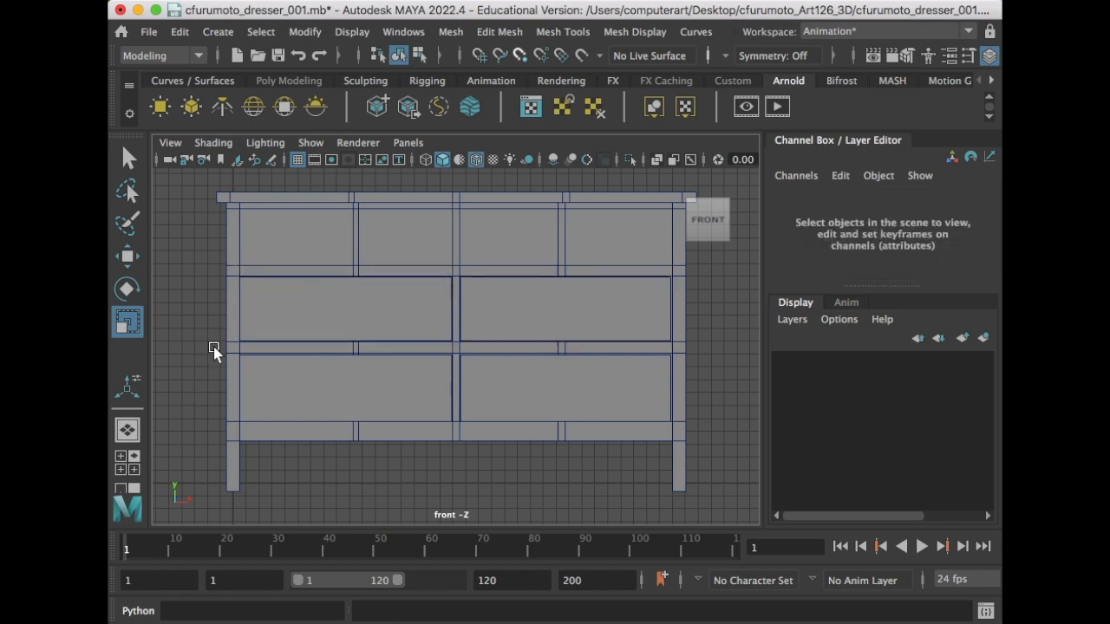
{"action": "left_click", "coordinate": [364, 313]}
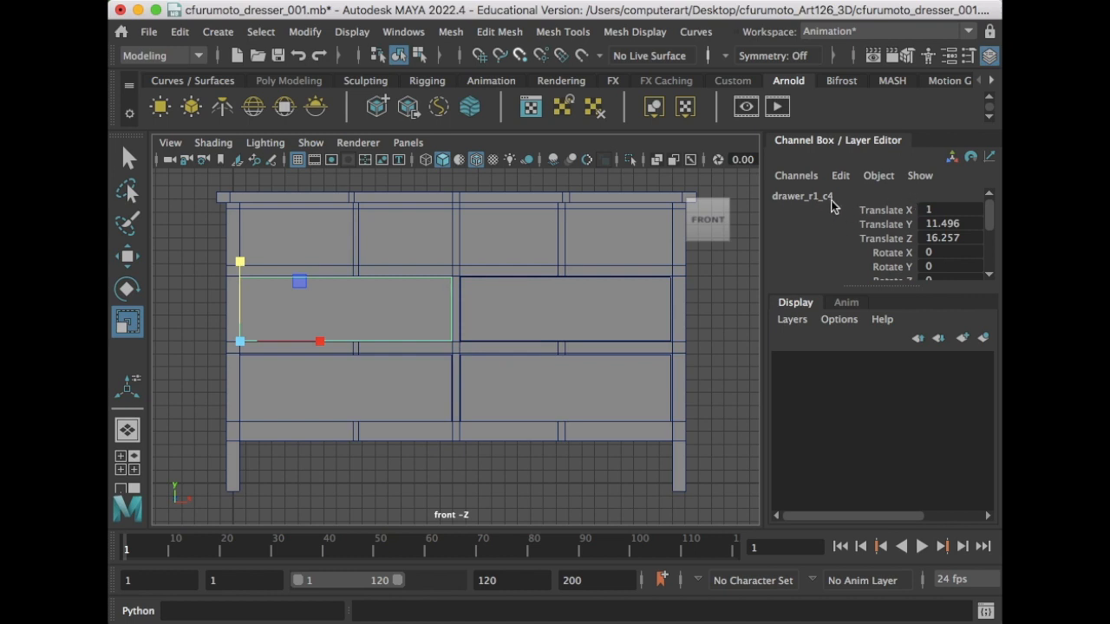
{"action": "double_click", "coordinate": [824, 195]}
{"action": "left_click", "coordinate": [820, 196]}
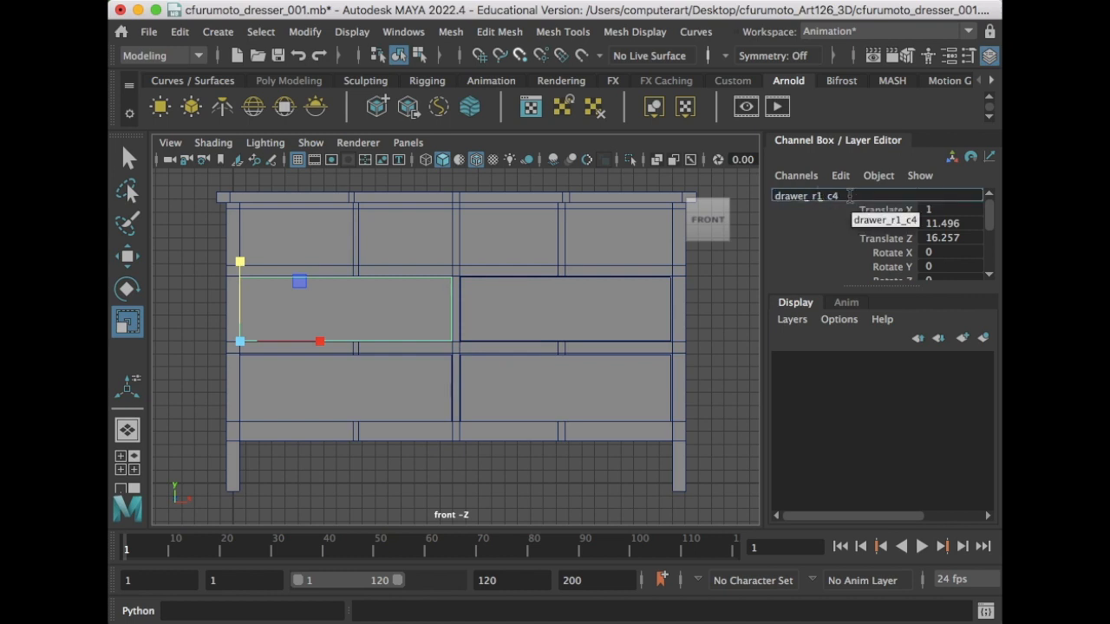
{"action": "left_click_drag", "start_coordinate": [850, 196], "coordinate": [819, 196]}
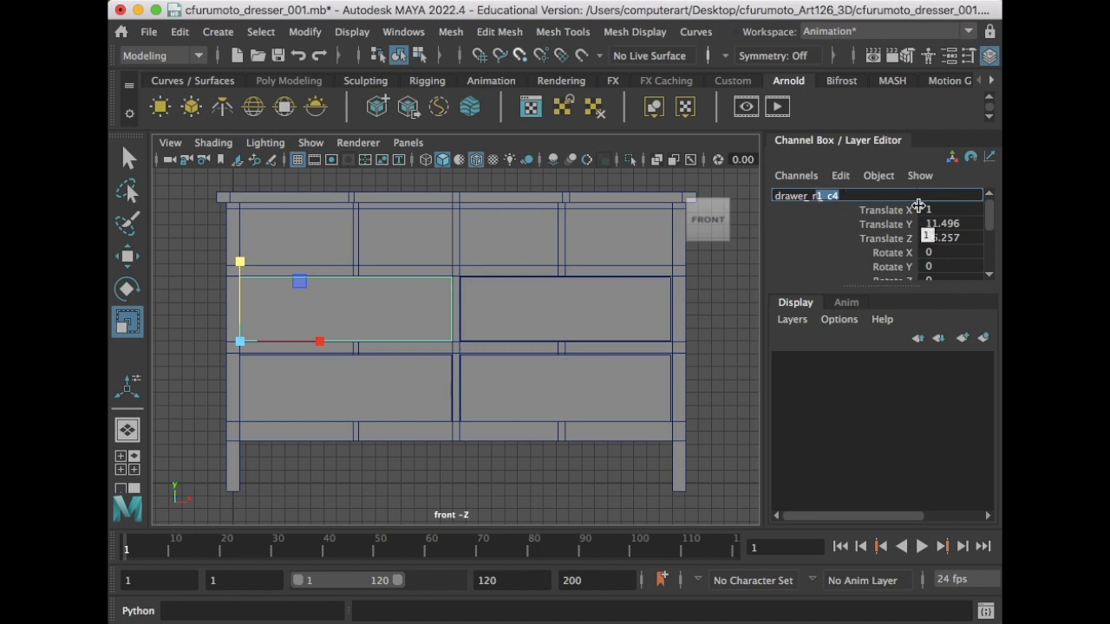
{"action": "type", "text": "2"}
{"action": "left_click", "coordinate": [642, 322]}
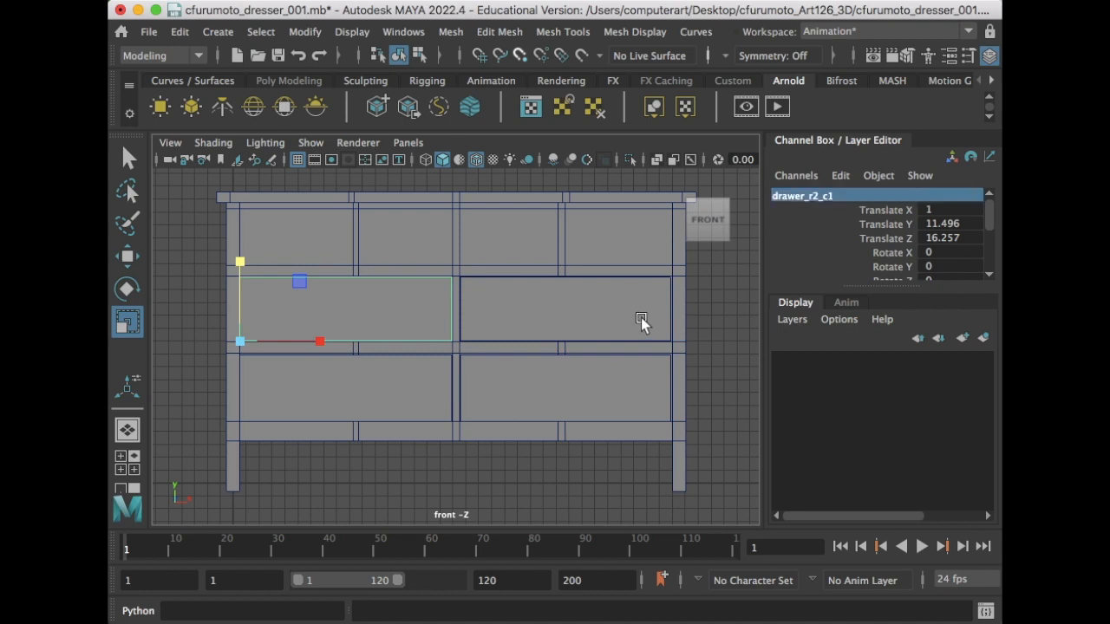
- Rename the middle-row right drawer to drawer_r2_c2
{"action": "left_click", "coordinate": [825, 195]}
{"action": "left_click", "coordinate": [824, 195]}
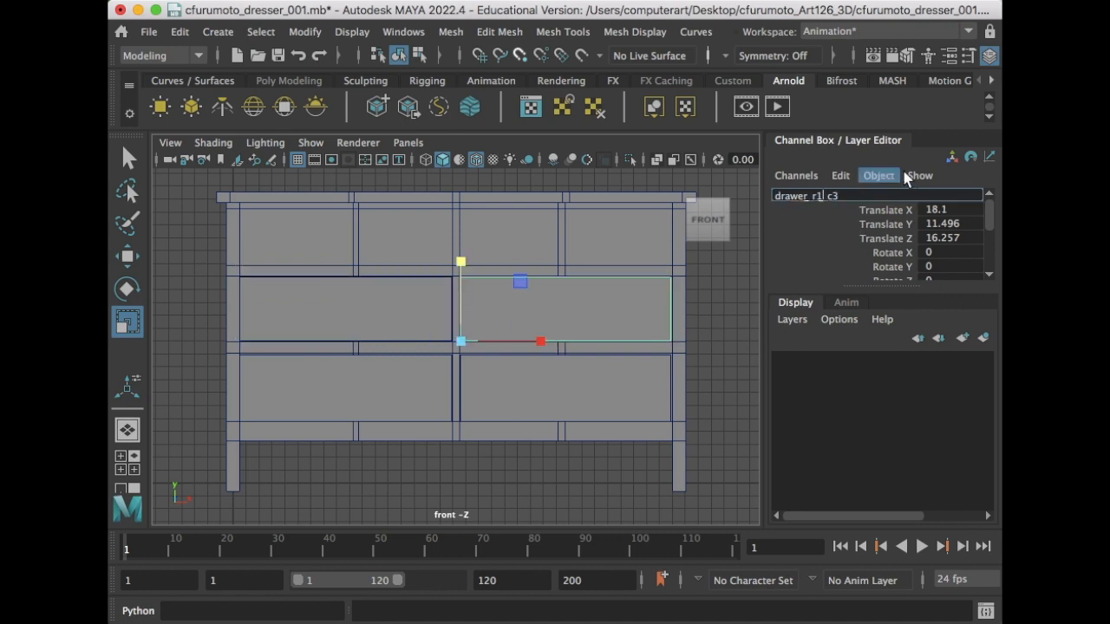
{"action": "key", "text": "BackSpace"}
{"action": "key", "text": "BackSpace"}
{"action": "key", "text": "BackSpace"}
{"action": "key", "text": "BackSpace"}
{"action": "type", "text": "2_c2"}
{"action": "key", "text": "Return"}
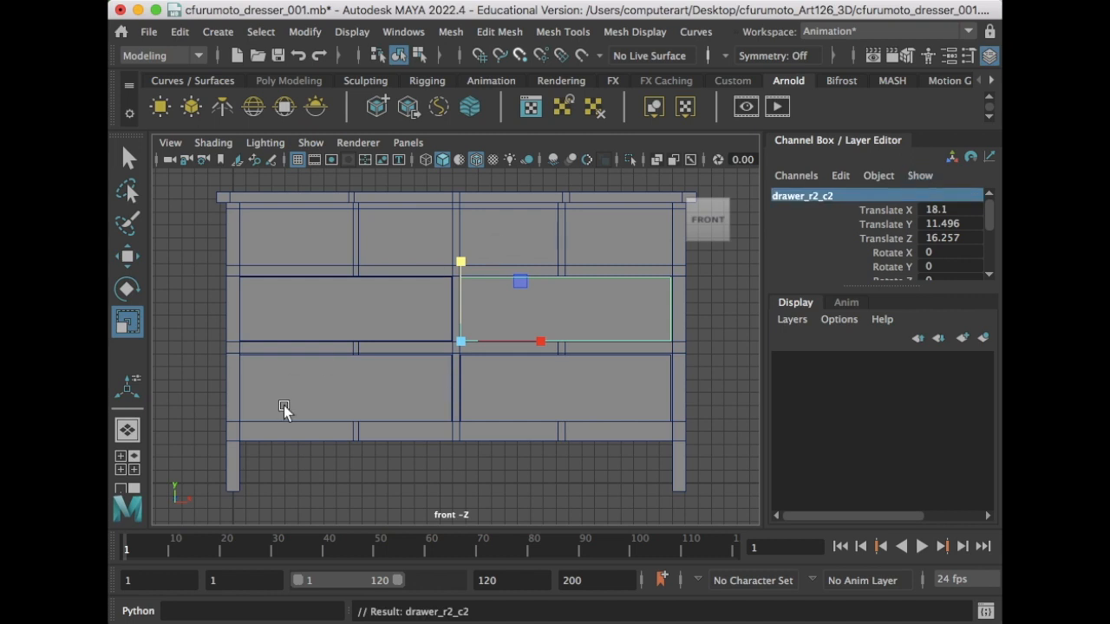
- Rename the bottom-row drawers to drawer_r3_c1 and drawer_r3_c2
{"action": "left_click", "coordinate": [315, 388]}
{"action": "double_click", "coordinate": [815, 198]}
{"action": "left_click", "coordinate": [817, 197]}
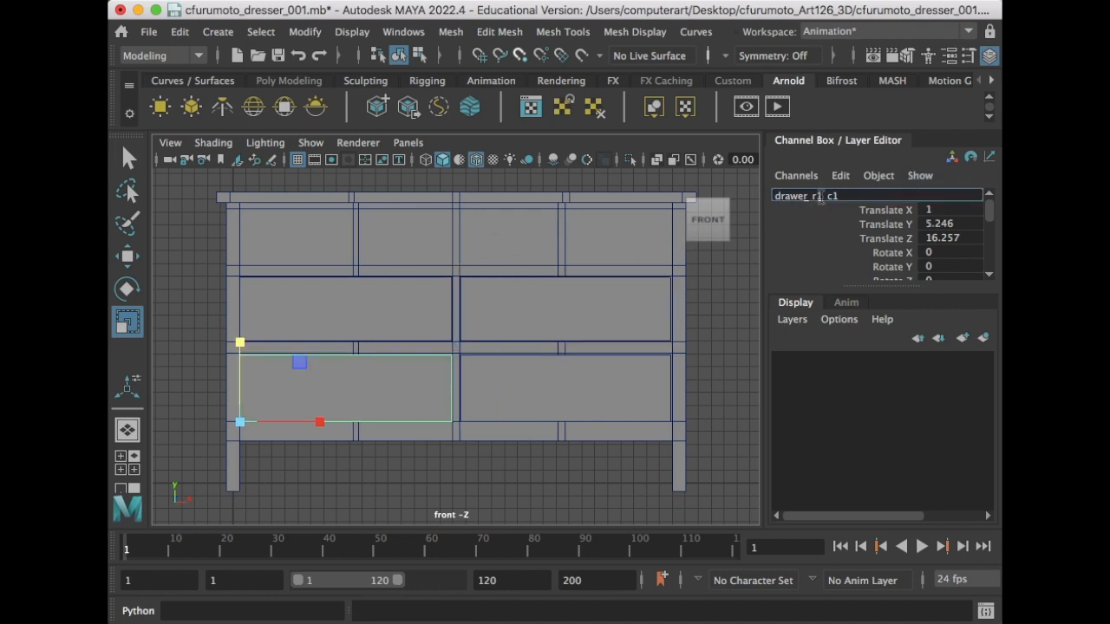
{"action": "key", "text": "BackSpace"}
{"action": "type", "text": "3"}
{"action": "key", "text": "Return"}
{"action": "left_click", "coordinate": [565, 407]}
{"action": "double_click", "coordinate": [817, 198]}
{"action": "left_click", "coordinate": [820, 197]}
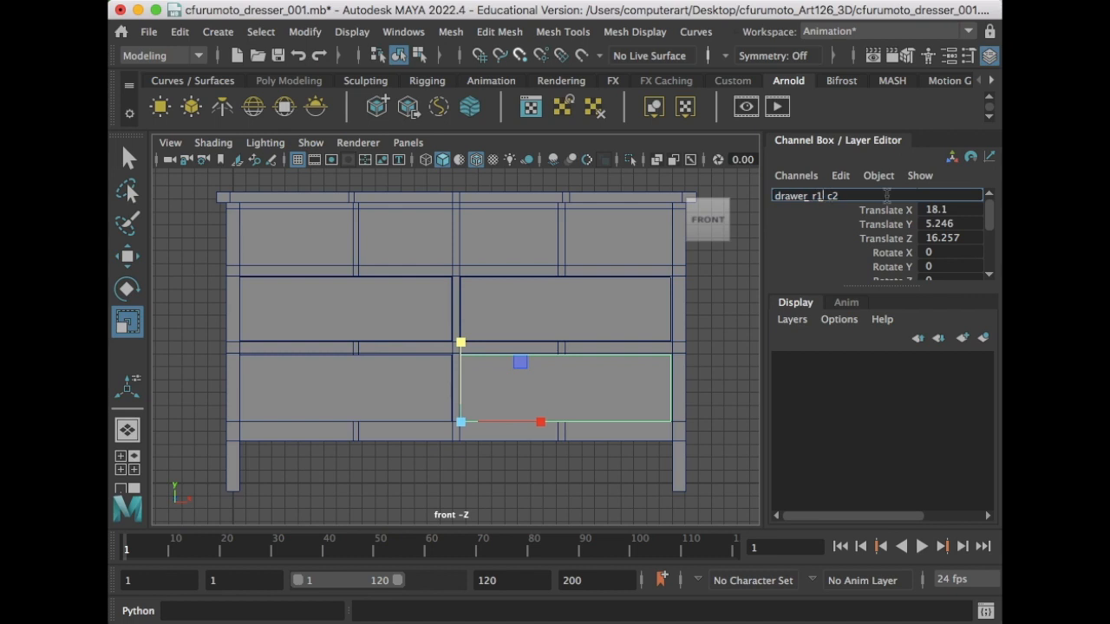
{"action": "key", "text": "BackSpace"}
{"action": "type", "text": "3"}
{"action": "key", "text": "Return"}
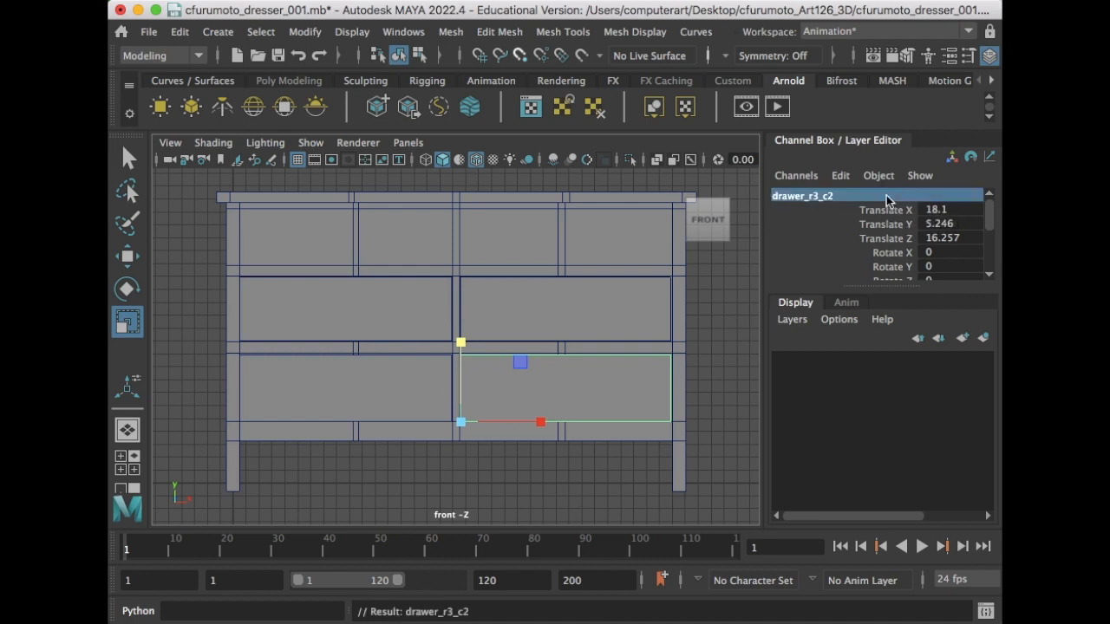
- Select the lower-left, middle-left and middle-right drawers to verify their new names
{"action": "left_click", "coordinate": [382, 386]}
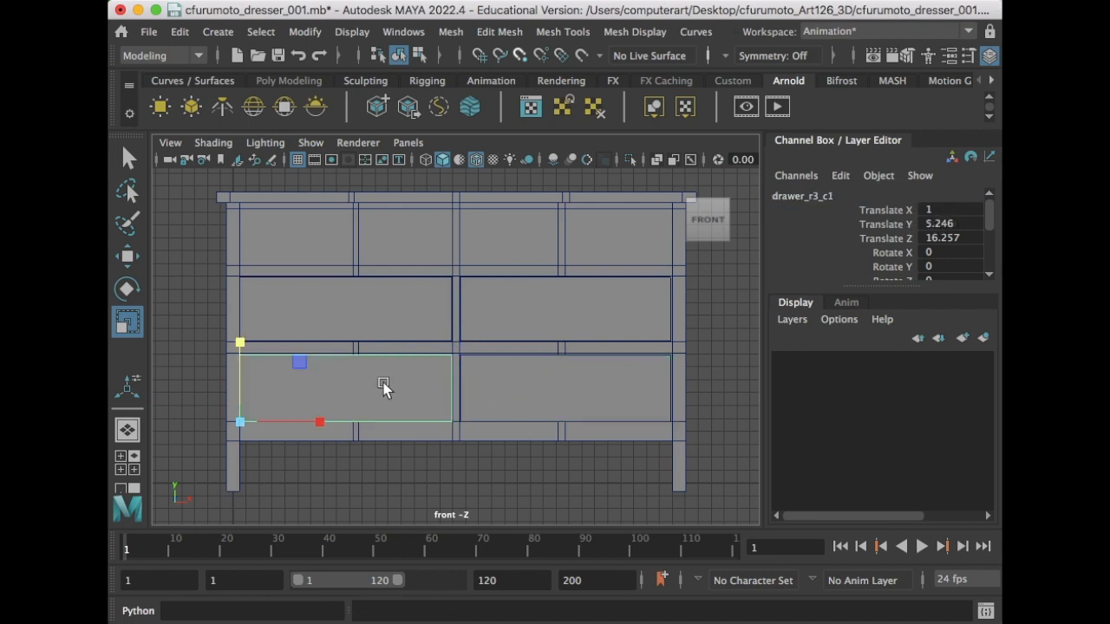
{"action": "left_click", "coordinate": [384, 323]}
{"action": "left_click", "coordinate": [510, 321]}
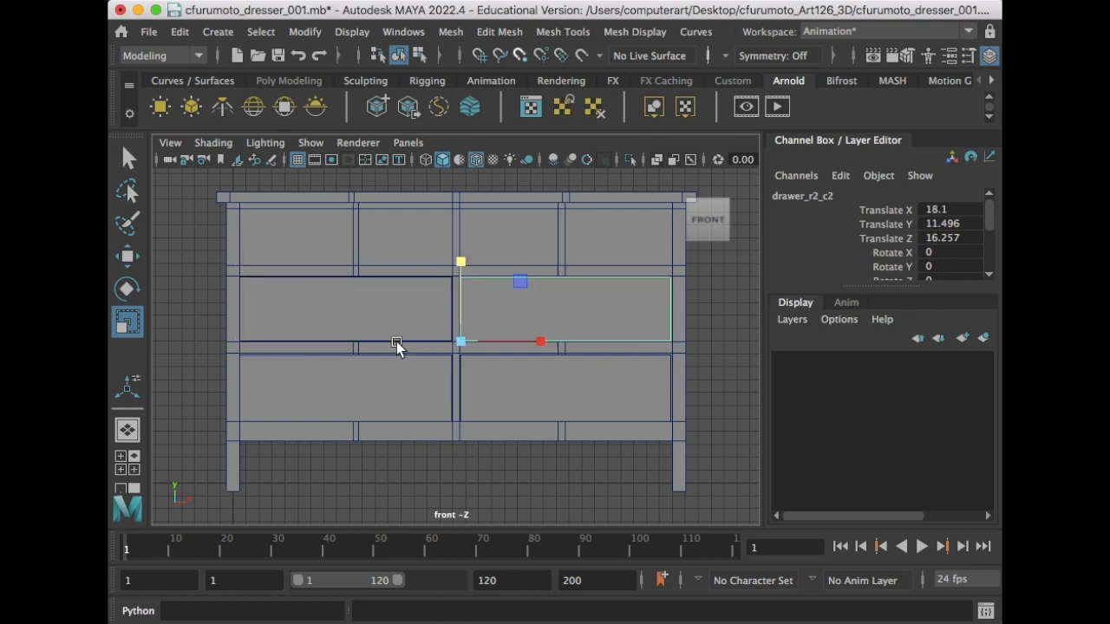
- Duplicate the middle-left drawer drawer_r2_c1 and raise the copy into the top row at Translate Y 17.47
{"action": "mouse_move", "coordinate": [349, 308]}
{"action": "middle_mouse_down", "text": "alt"}
{"action": "mouse_move", "coordinate": [362, 340]}
{"action": "mouse_move", "coordinate": [364, 323]}
{"action": "middle_mouse_up", "text": "alt"}
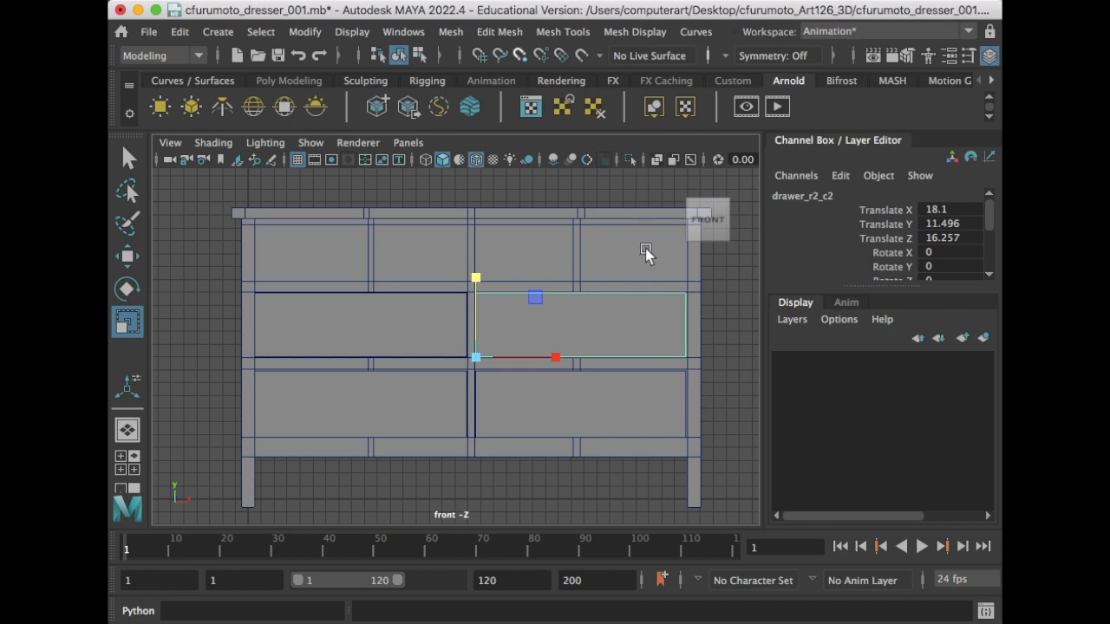
{"action": "left_click", "coordinate": [345, 324]}
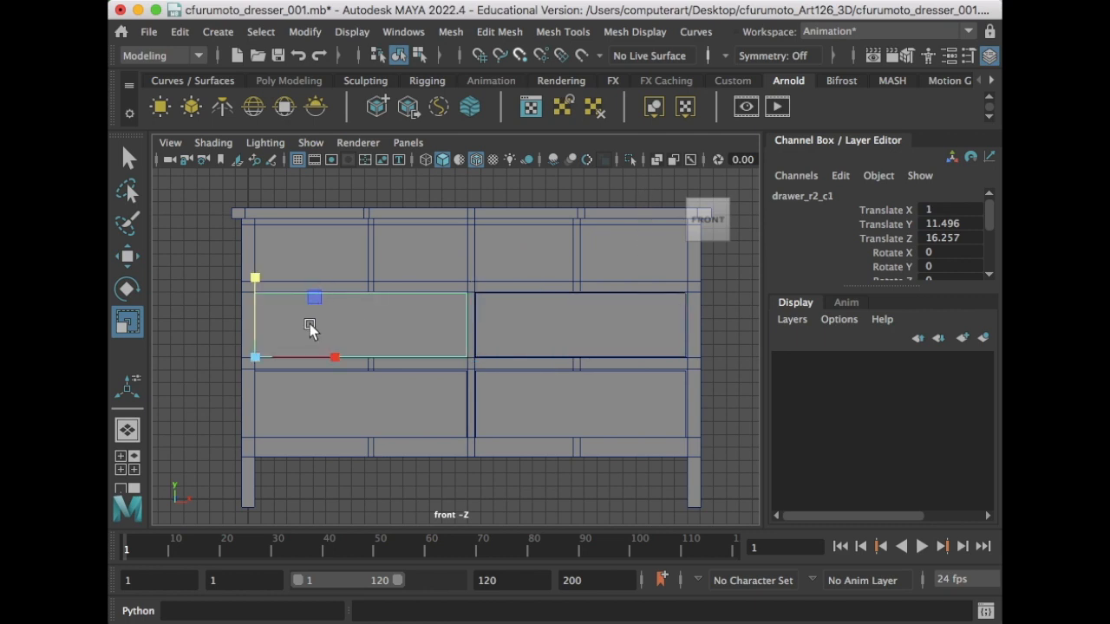
{"action": "key", "text": "ctrl+d"}
{"action": "key", "text": "w"}
{"action": "left_click_drag", "start_coordinate": [252, 271], "coordinate": [285, 191]}
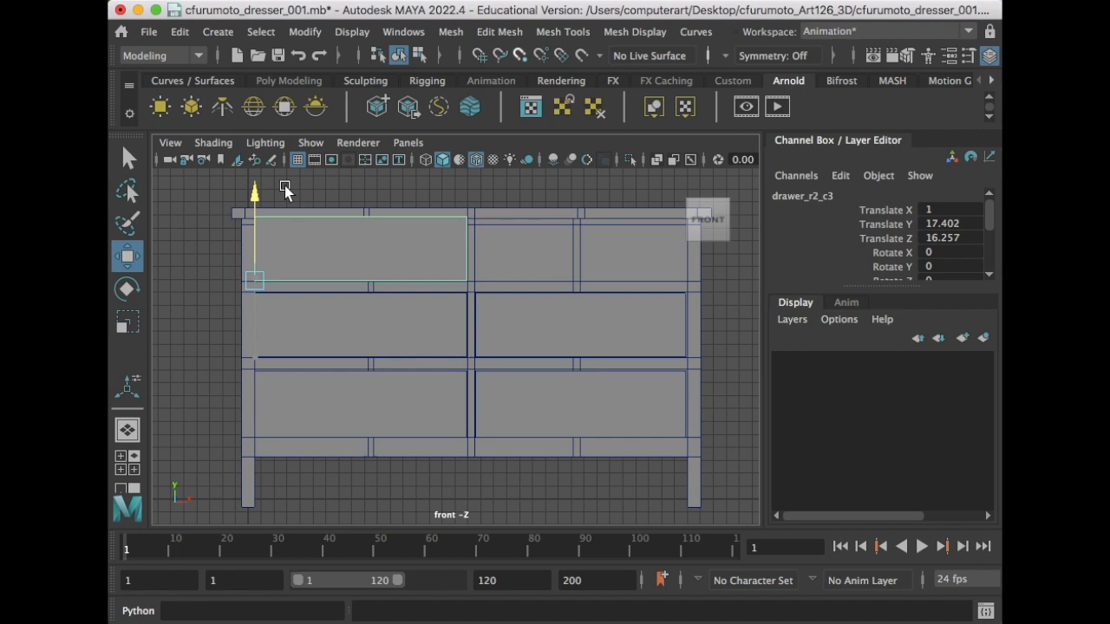
{"action": "left_click_drag", "start_coordinate": [285, 185], "coordinate": [284, 184]}
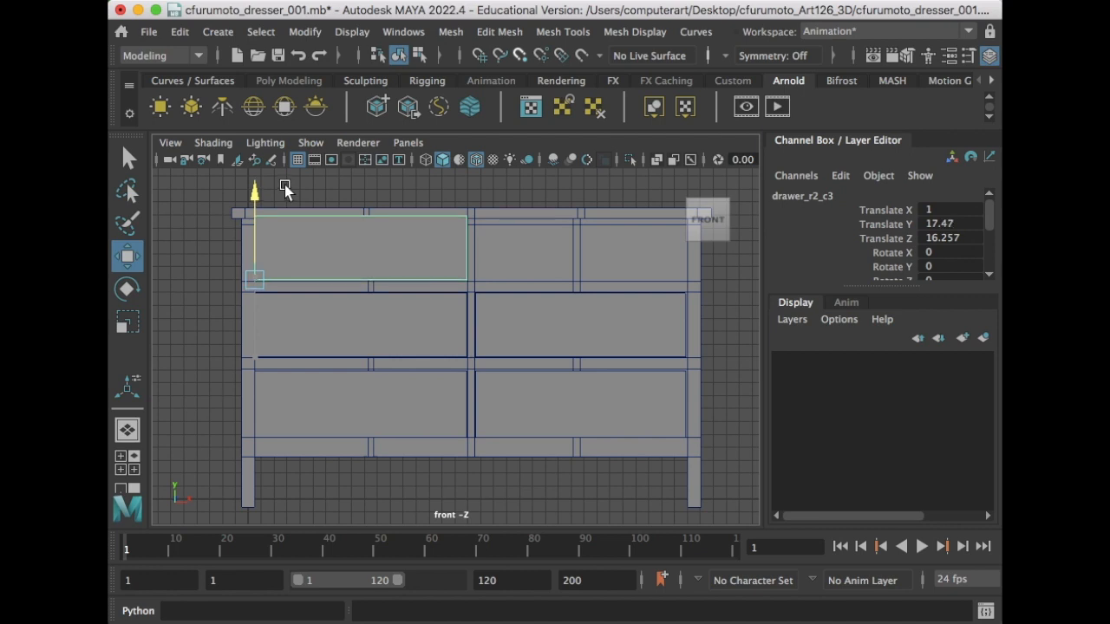
- Scale the copy narrower on X so it fits the top-left opening
{"action": "key", "text": "e"}
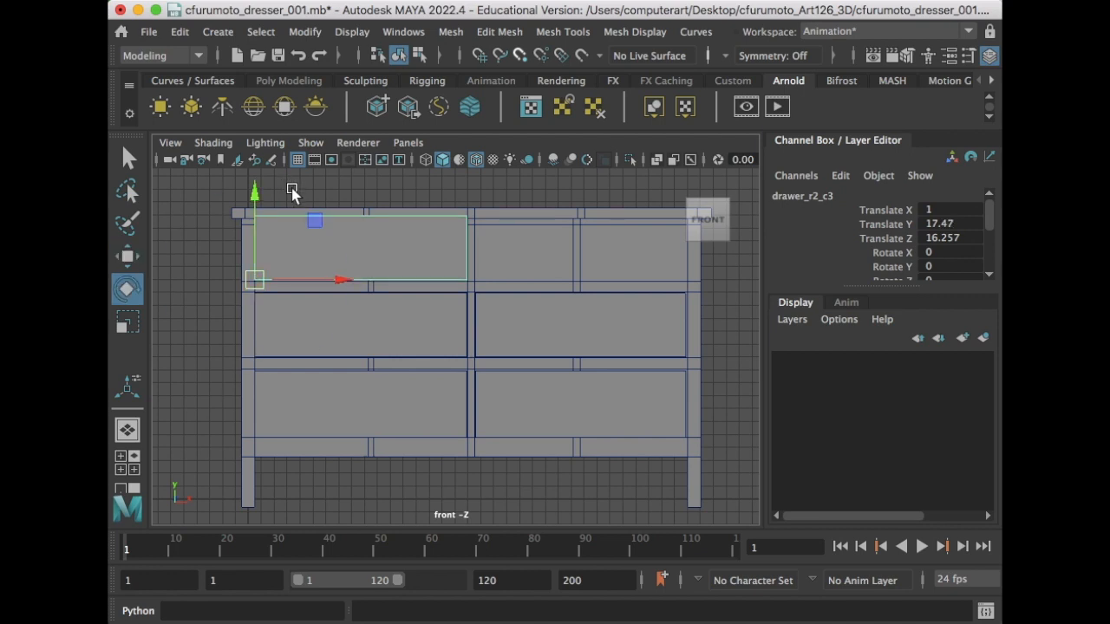
{"action": "key", "text": "r"}
{"action": "left_click_drag", "start_coordinate": [254, 201], "coordinate": [256, 217]}
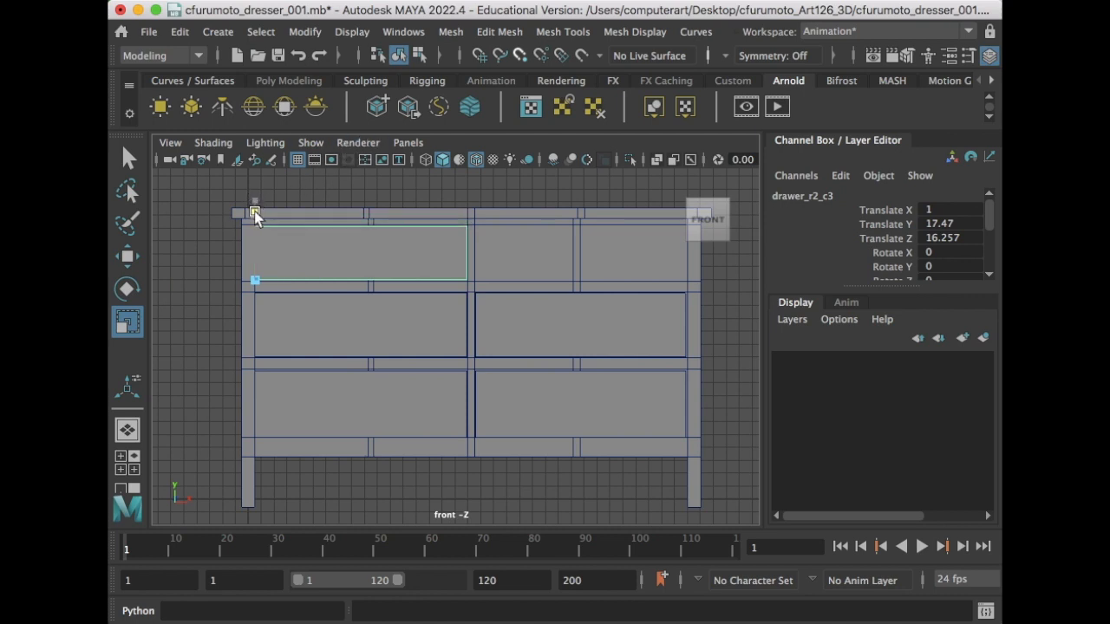
{"action": "left_click_drag", "start_coordinate": [255, 215], "coordinate": [255, 215]}
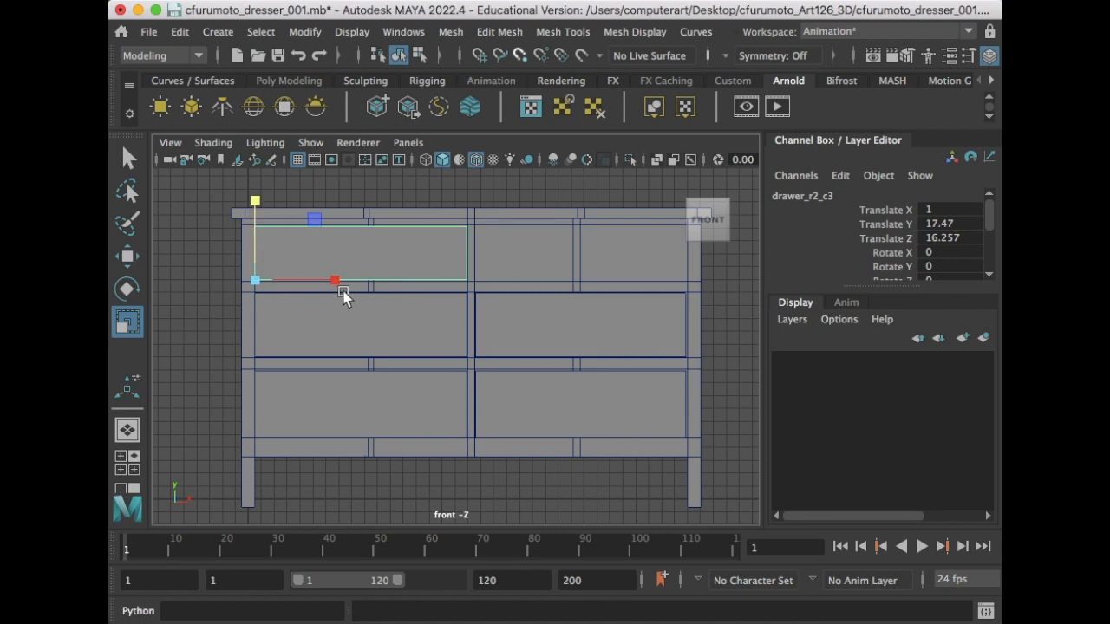
{"action": "left_click_drag", "start_coordinate": [337, 279], "coordinate": [298, 278]}
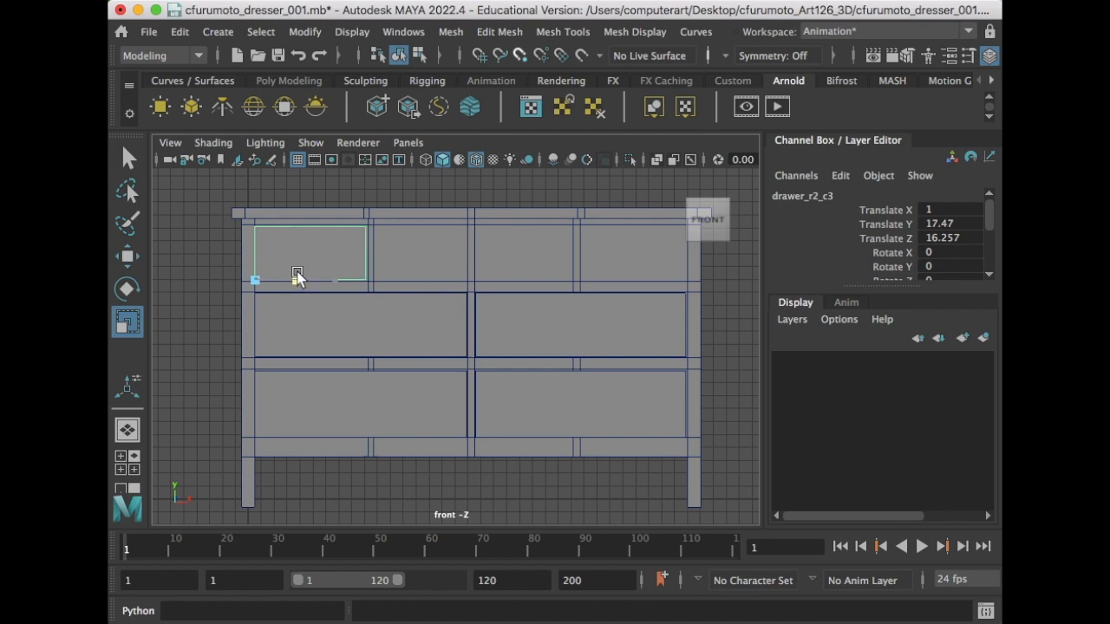
{"action": "left_click_drag", "start_coordinate": [297, 278], "coordinate": [331, 278]}
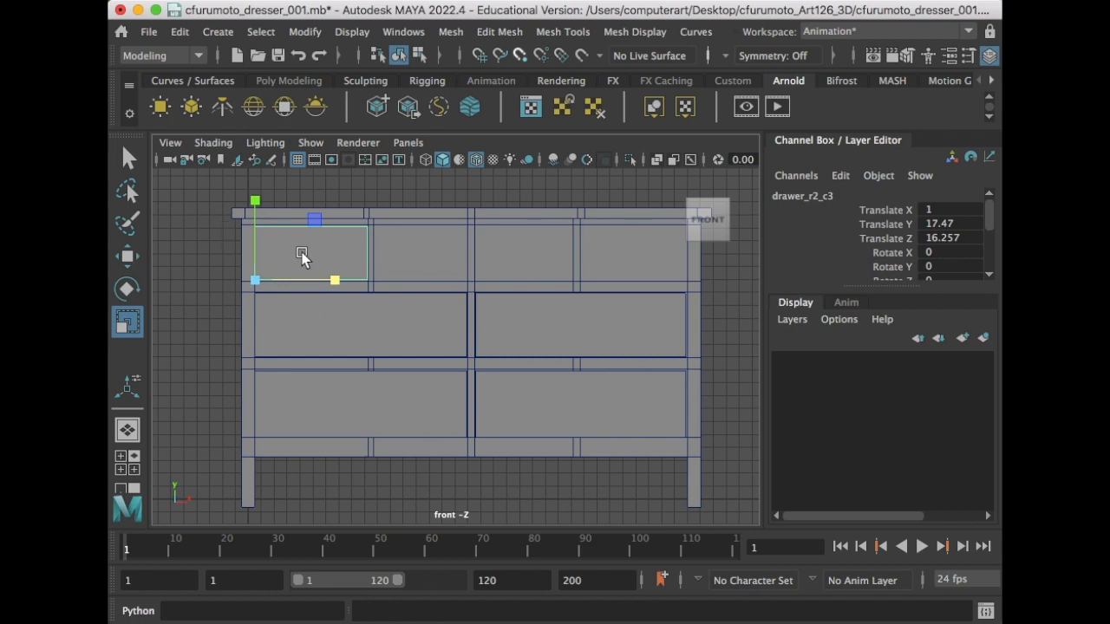
- Rename the copied drawer to drawer_r1_c1
{"action": "left_click", "coordinate": [799, 200]}
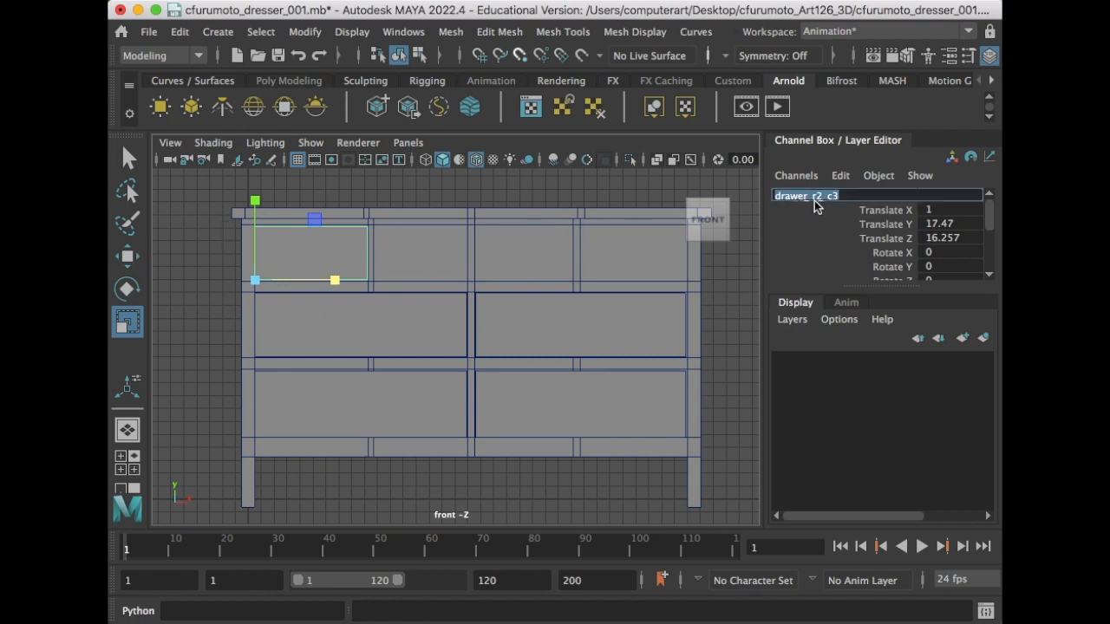
{"action": "left_click", "coordinate": [818, 199]}
{"action": "key", "text": "BackSpace"}
{"action": "type", "text": "1"}
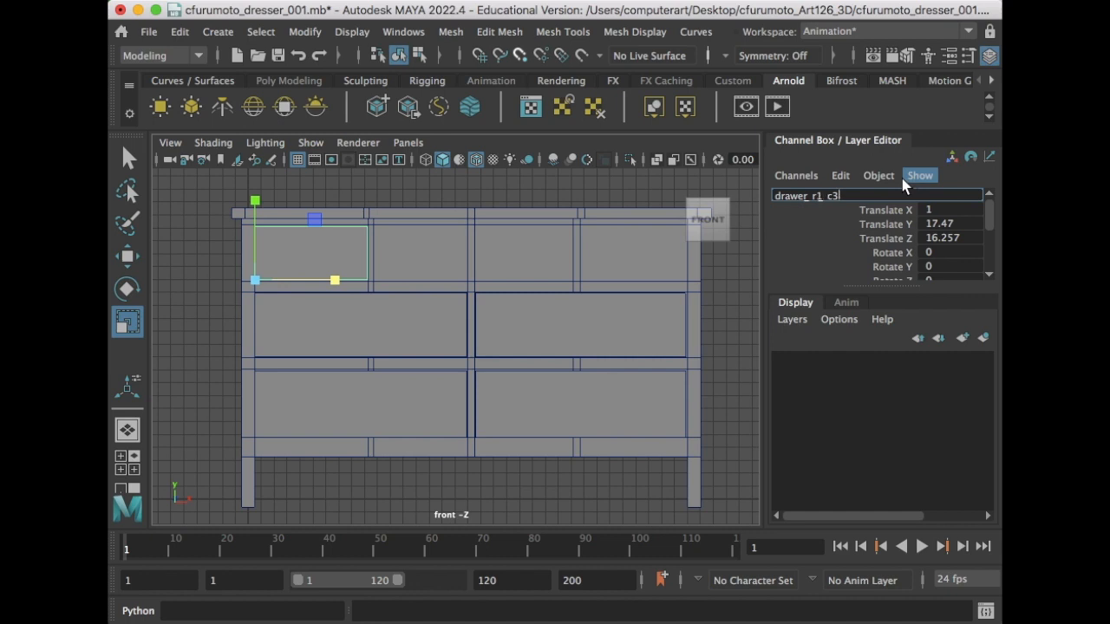
{"action": "key", "text": "Return"}
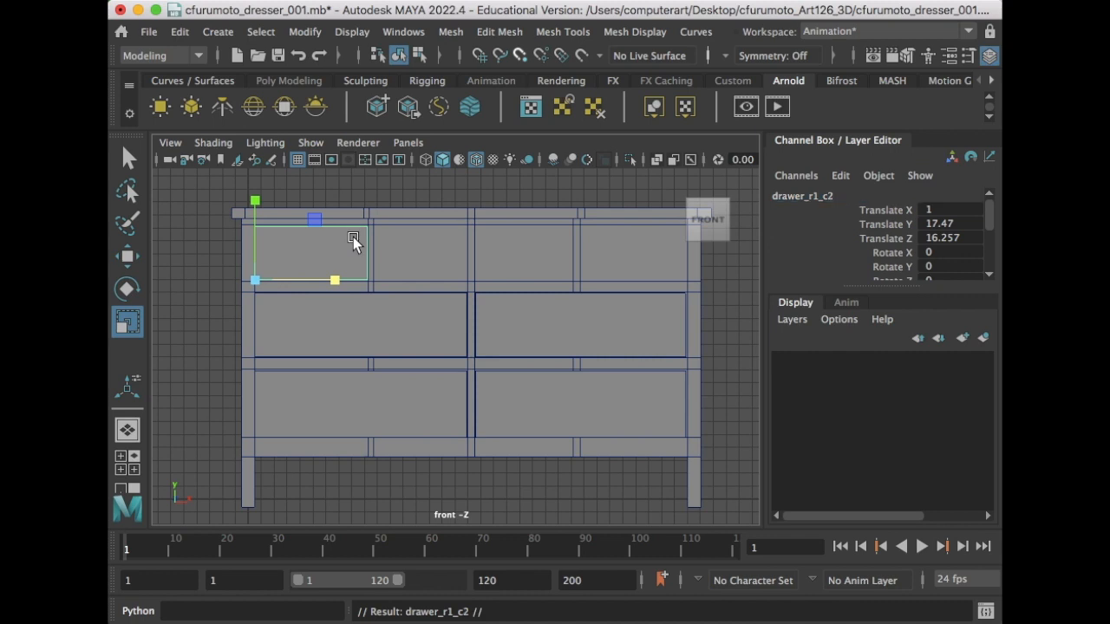
- Move a drawer into the middle top opening and widen it to fill that opening
{"action": "key", "text": "w"}
{"action": "left_click_drag", "start_coordinate": [346, 285], "coordinate": [463, 287]}
{"action": "key", "text": "r"}
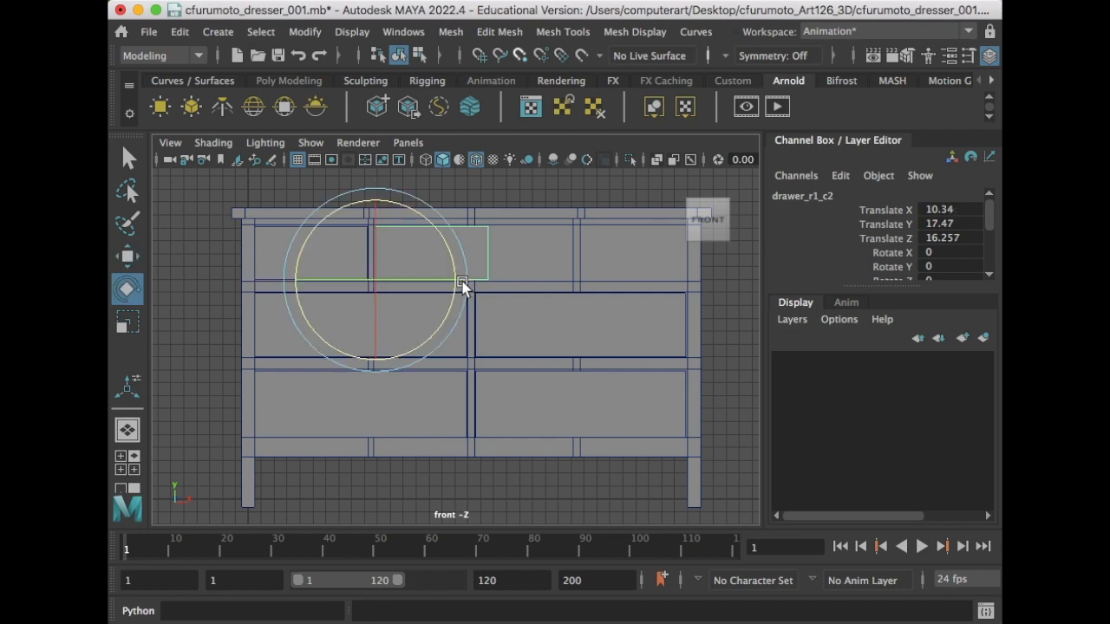
{"action": "left_click_drag", "start_coordinate": [453, 283], "coordinate": [510, 290]}
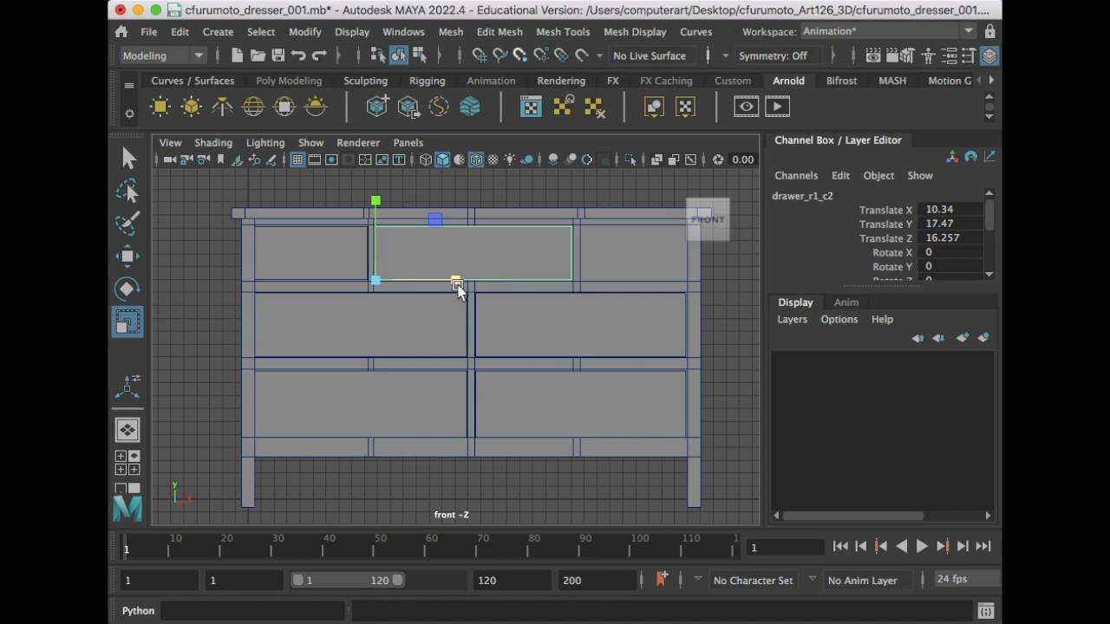
- Duplicate the middle top drawer, move it to the right top opening and narrow it to fit
{"action": "key", "text": "super+d"}
{"action": "key", "text": "w"}
{"action": "left_click_drag", "start_coordinate": [464, 280], "coordinate": [664, 282]}
{"action": "scroll", "coordinate": [663, 282], "scroll_direction": "down", "scroll_amount": 1}
{"action": "middle_click_drag", "start_coordinate": [661, 277], "coordinate": [631, 292], "text": "alt"}
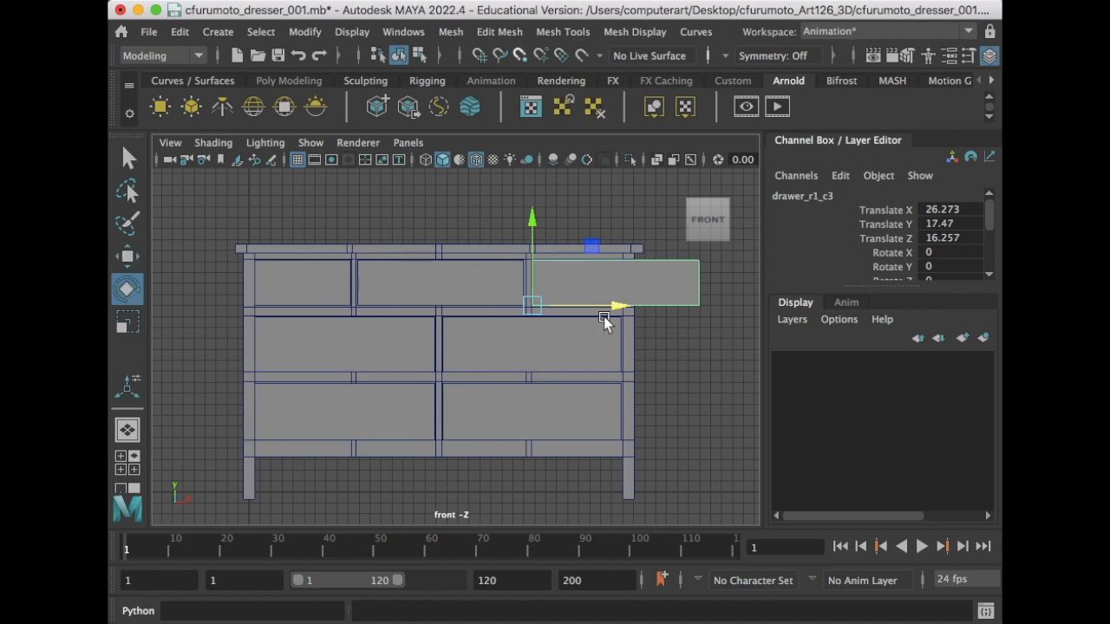
{"action": "key", "text": "r"}
{"action": "left_click_drag", "start_coordinate": [610, 306], "coordinate": [572, 302]}
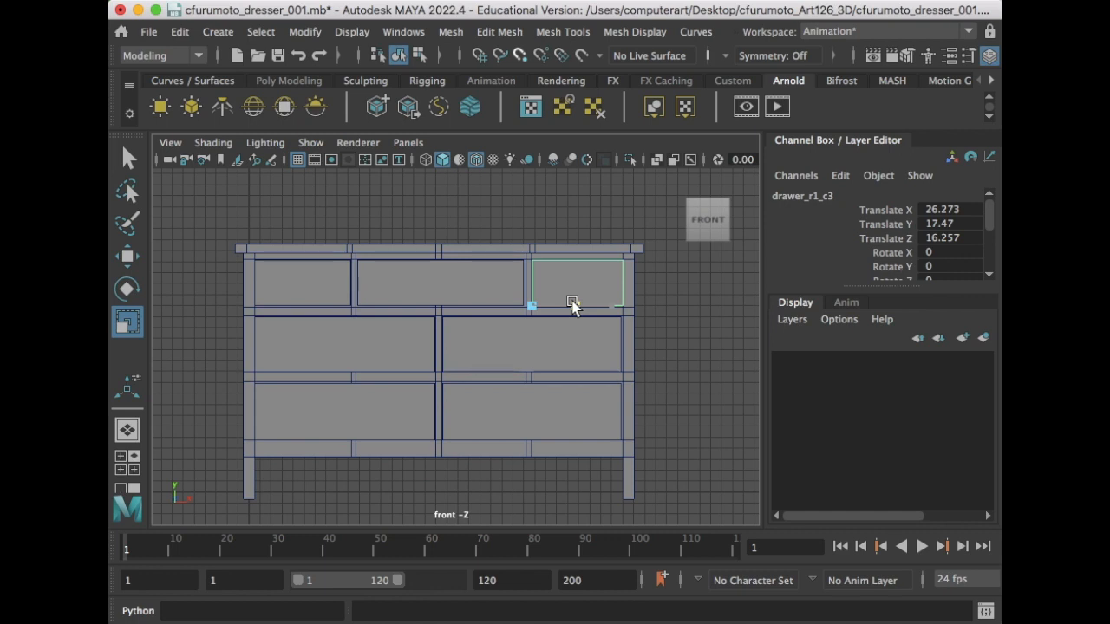
{"action": "left_click_drag", "start_coordinate": [572, 302], "coordinate": [572, 303]}
{"action": "key", "text": "space"}
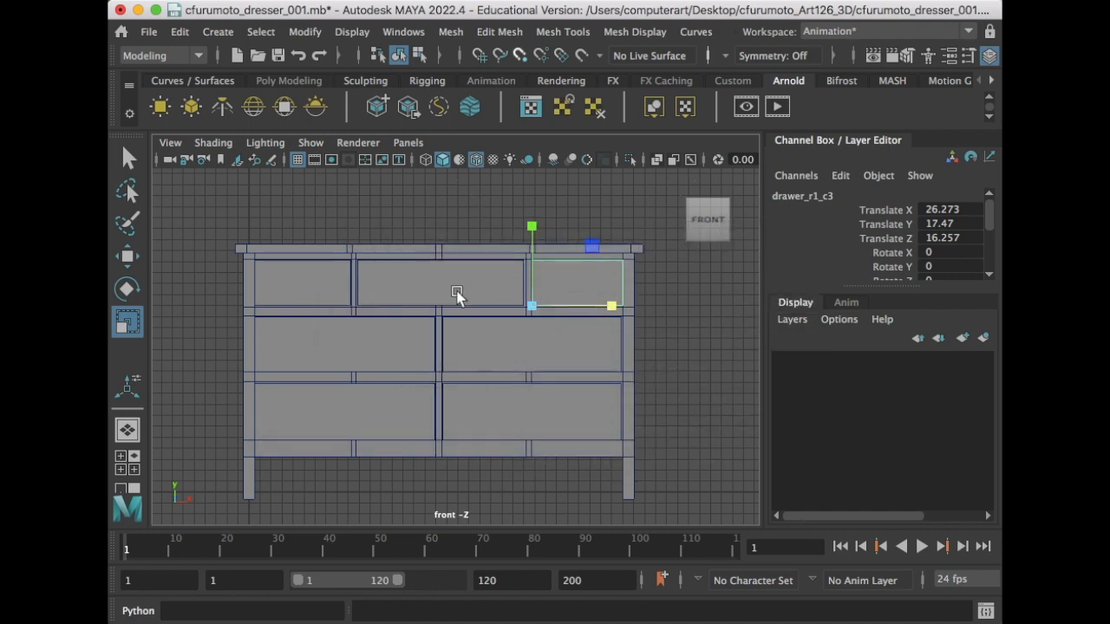
- Switch to the perspective view and select the drawers whose depth needs adjusting
{"action": "left_click", "coordinate": [138, 434]}
{"action": "scroll", "coordinate": [621, 335], "scroll_direction": "down", "scroll_amount": 5}
{"action": "left_click_drag", "start_coordinate": [622, 335], "coordinate": [511, 288], "text": "alt"}
{"action": "left_click_drag", "start_coordinate": [402, 224], "coordinate": [526, 375]}
{"action": "key", "text": "w"}
- Push the selected drawers back into the frame and turn off Wireframe on Shaded
{"action": "left_click_drag", "start_coordinate": [489, 335], "coordinate": [478, 292], "text": "alt"}
{"action": "scroll", "coordinate": [473, 269], "scroll_direction": "up", "scroll_amount": 10}
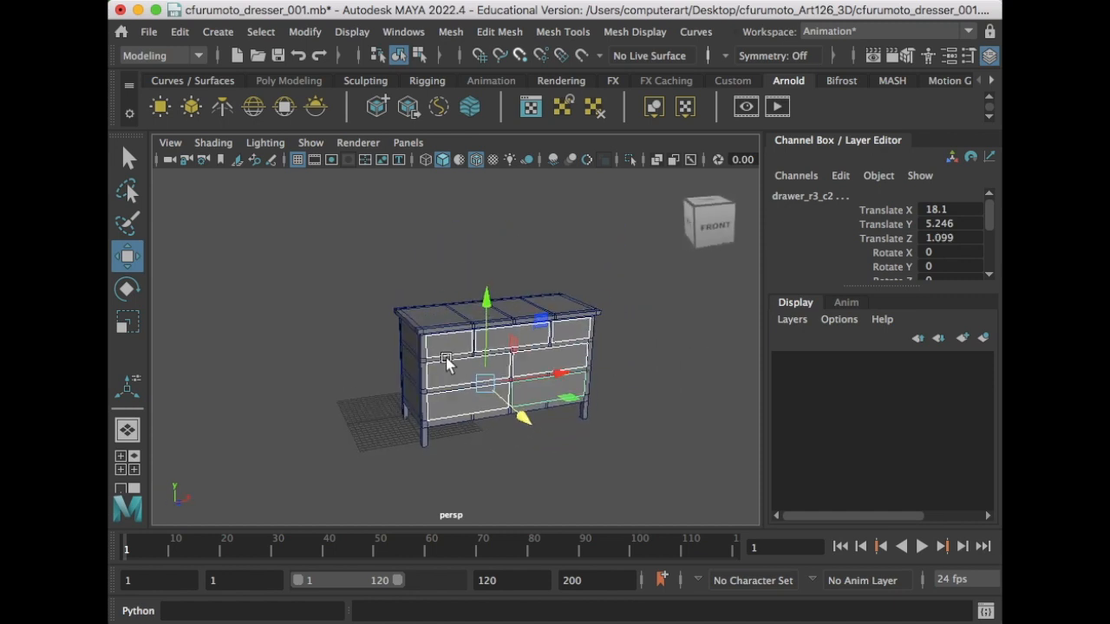
{"action": "left_click", "coordinate": [213, 142]}
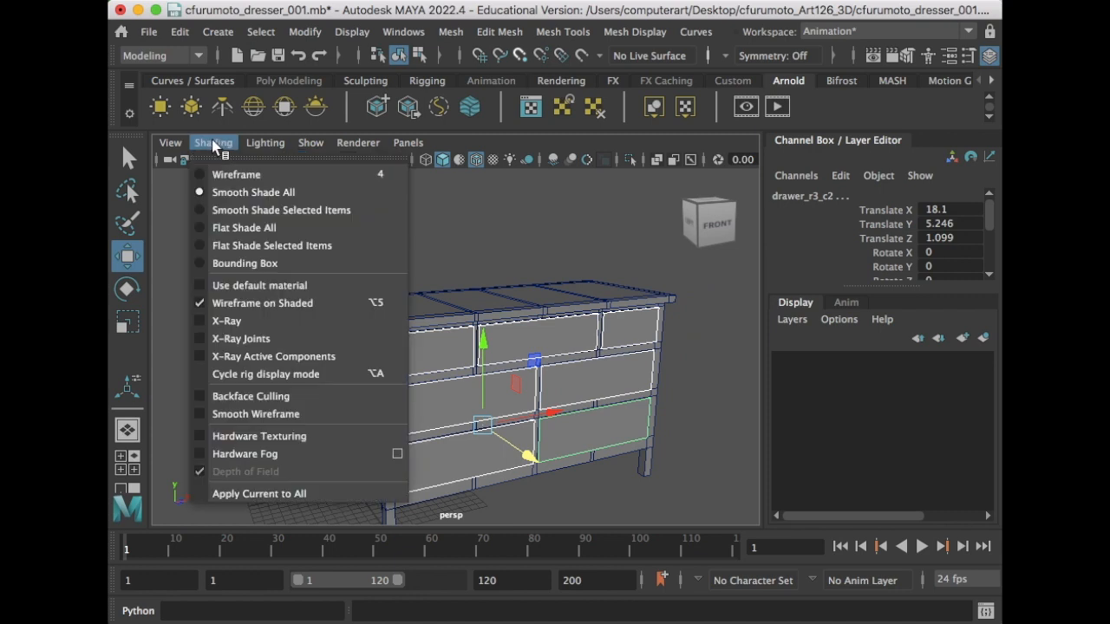
{"action": "left_click", "coordinate": [272, 306]}
{"action": "left_click", "coordinate": [225, 338]}
{"action": "mouse_move", "coordinate": [605, 388]}
{"action": "left_mouse_down", "text": "alt"}
{"action": "mouse_move", "coordinate": [488, 381]}
{"action": "mouse_move", "coordinate": [578, 372]}
{"action": "mouse_move", "coordinate": [403, 269]}
{"action": "mouse_move", "coordinate": [541, 352]}
{"action": "mouse_move", "coordinate": [462, 284]}
{"action": "mouse_move", "coordinate": [587, 322]}
{"action": "mouse_move", "coordinate": [505, 330]}
{"action": "mouse_move", "coordinate": [513, 366]}
{"action": "mouse_move", "coordinate": [519, 349]}
{"action": "mouse_move", "coordinate": [486, 359]}
{"action": "mouse_move", "coordinate": [533, 364]}
{"action": "mouse_move", "coordinate": [499, 354]}
{"action": "left_mouse_up", "text": "alt"}
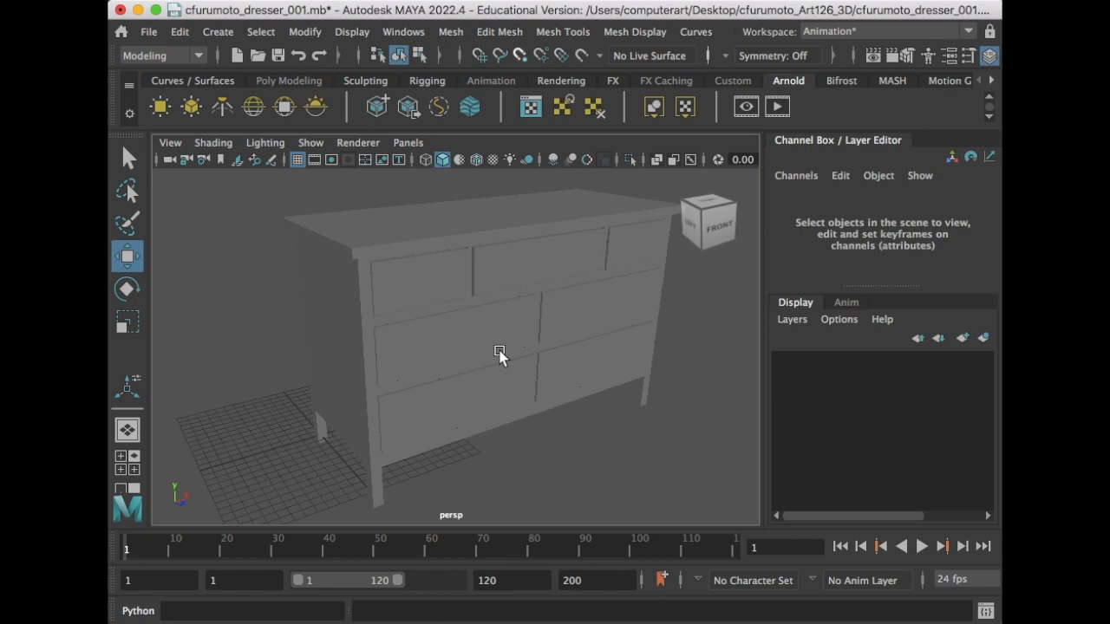
{"action": "left_click_drag", "start_coordinate": [491, 386], "coordinate": [488, 364], "text": "alt"}
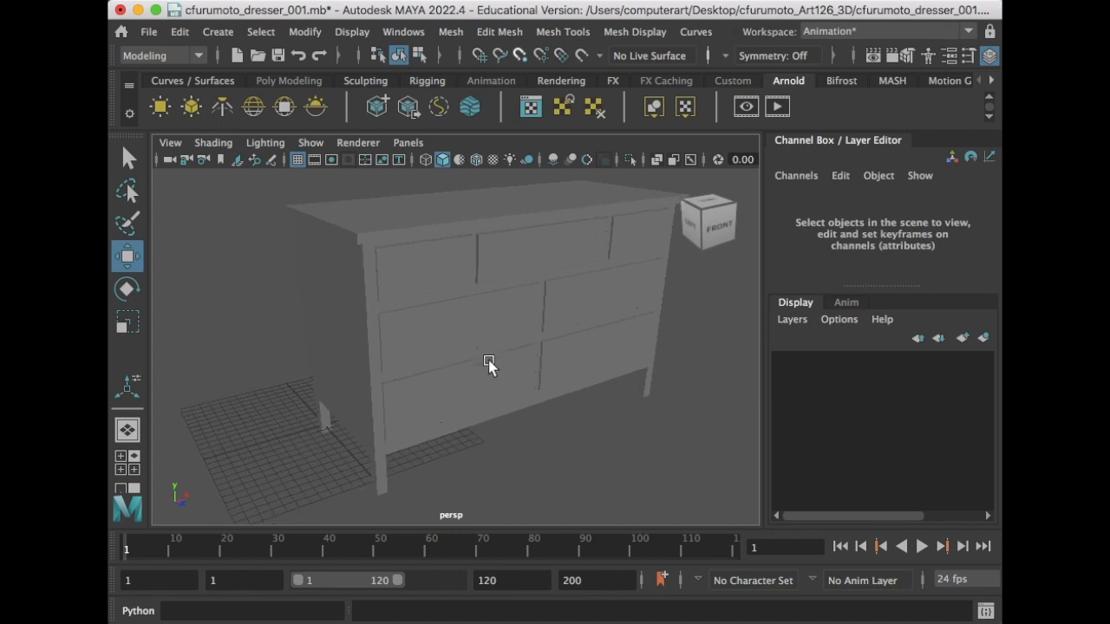
- Create a polygon sphere and move it left of the dresser to Translate X -7.987
{"action": "left_click", "coordinate": [219, 32]}
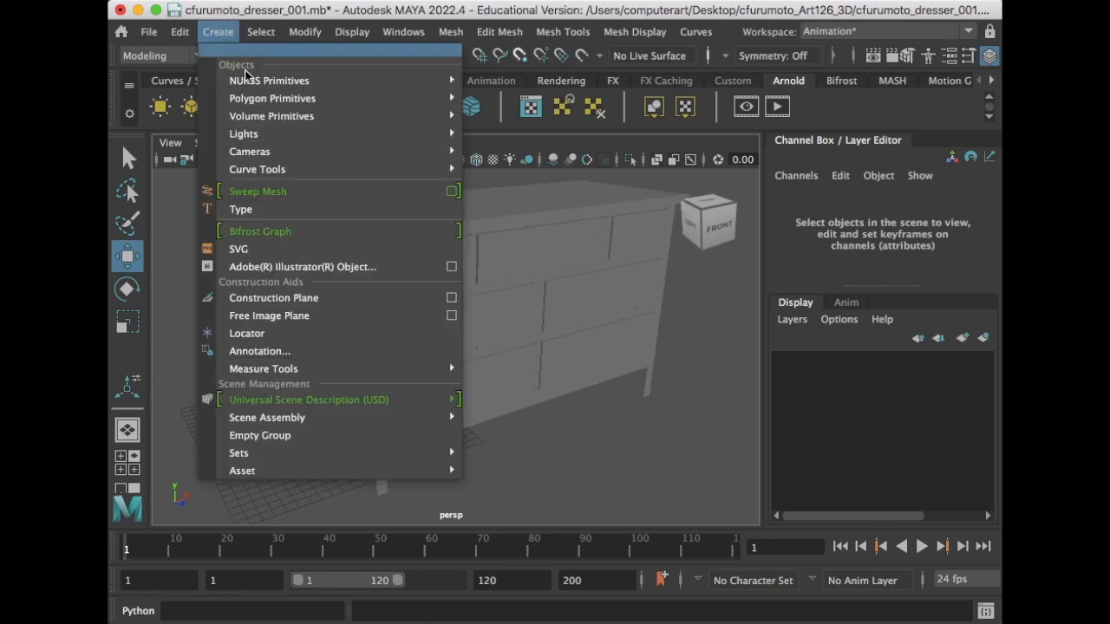
{"action": "mouse_move", "coordinate": [259, 98]}
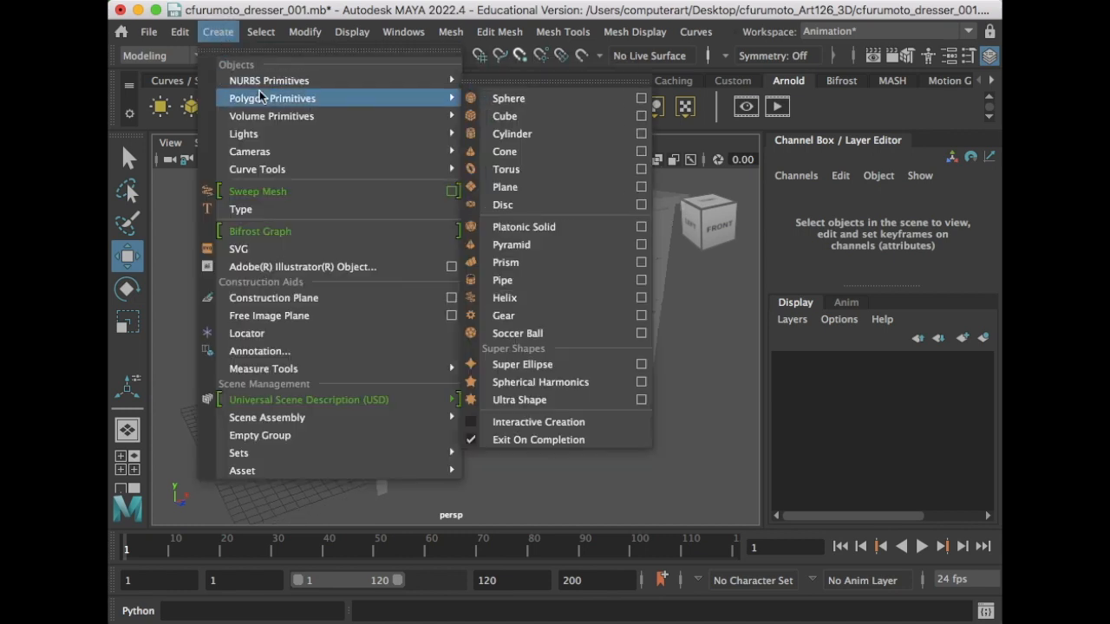
{"action": "left_click", "coordinate": [575, 99]}
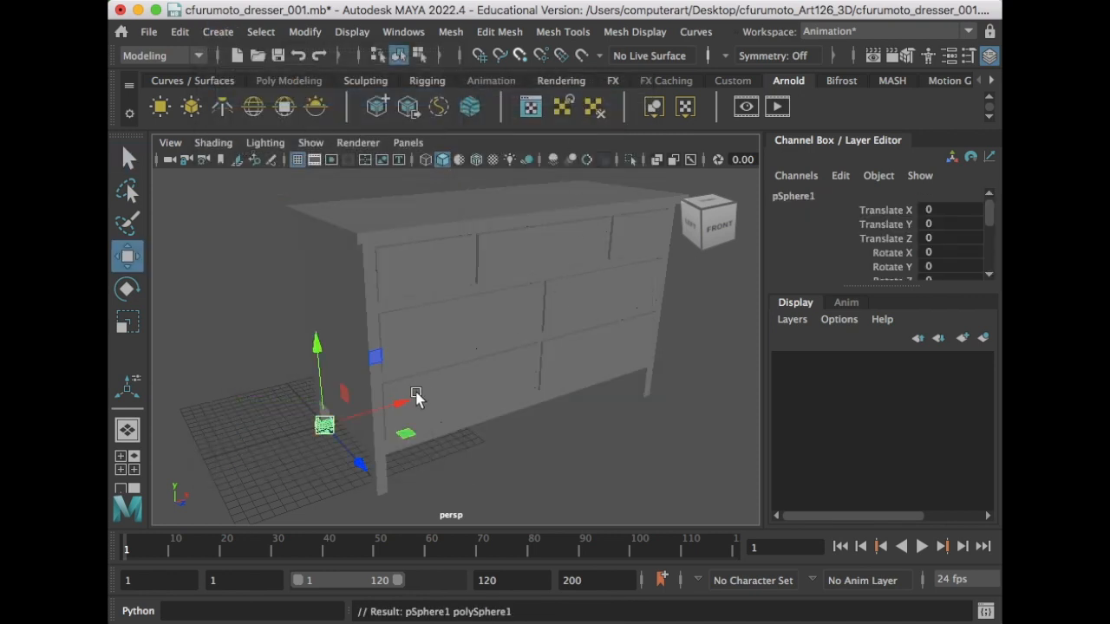
{"action": "left_click_drag", "start_coordinate": [398, 406], "coordinate": [337, 426]}
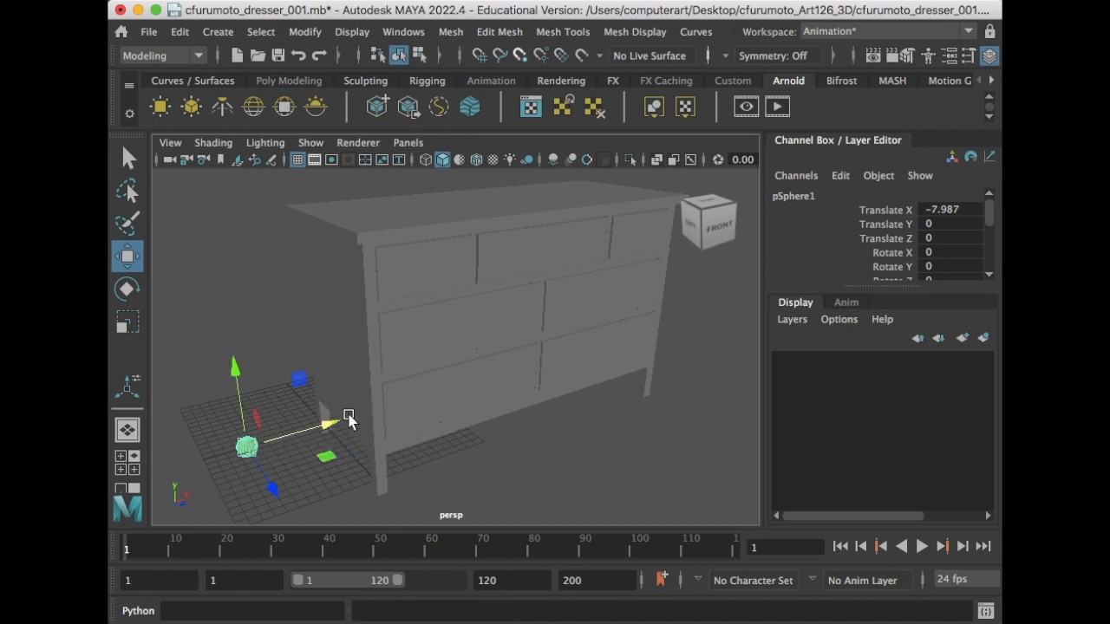
{"action": "key", "text": "f"}
{"action": "scroll", "coordinate": [426, 372], "scroll_direction": "up", "scroll_amount": 3}
{"action": "left_click_drag", "start_coordinate": [426, 372], "coordinate": [455, 338], "text": "alt"}
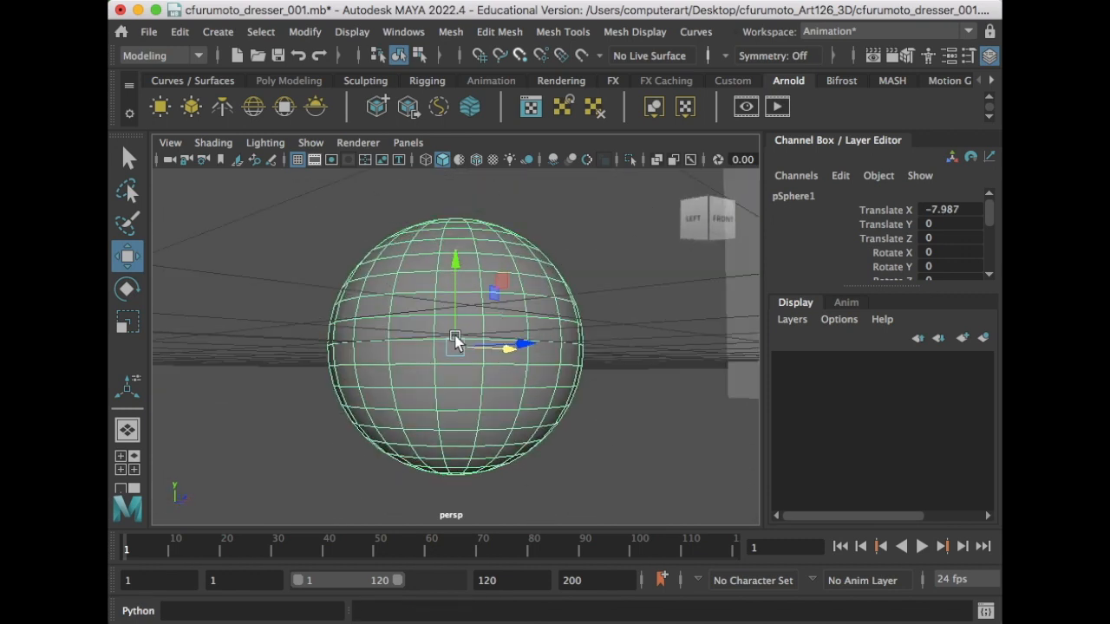
{"action": "left_click", "coordinate": [636, 319]}
{"action": "left_click_drag", "start_coordinate": [613, 255], "coordinate": [411, 362], "text": "alt"}
{"action": "left_click", "coordinate": [474, 338]}
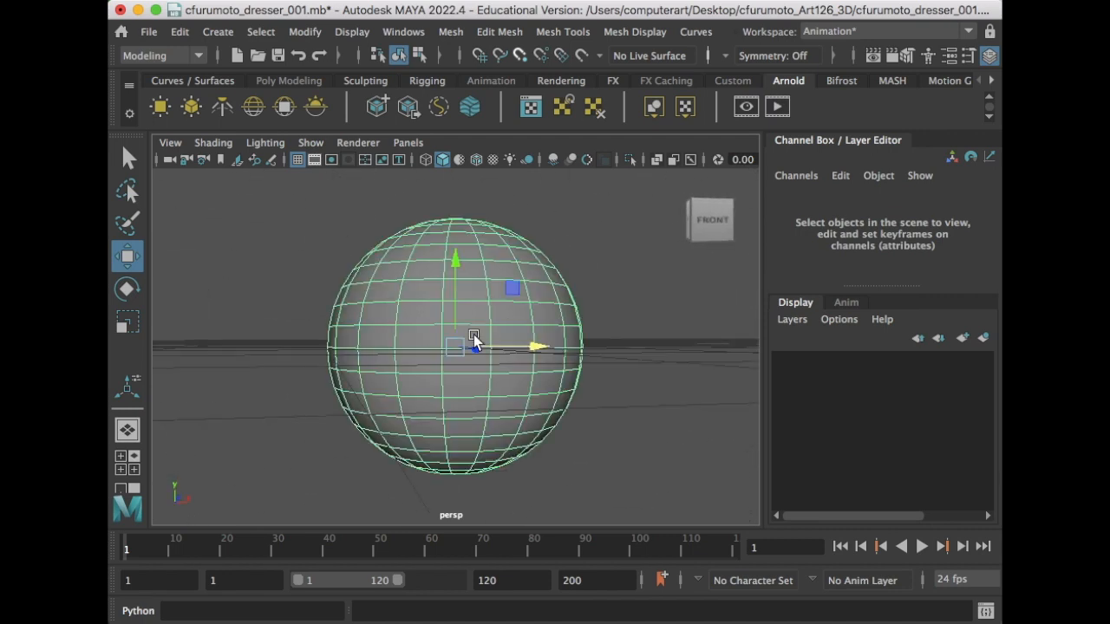
{"action": "mouse_move", "coordinate": [523, 309]}
{"action": "left_mouse_down", "text": "alt"}
{"action": "mouse_move", "coordinate": [492, 315]}
{"action": "mouse_move", "coordinate": [474, 288]}
{"action": "mouse_move", "coordinate": [487, 327]}
{"action": "mouse_move", "coordinate": [464, 341]}
{"action": "mouse_move", "coordinate": [468, 299]}
{"action": "left_mouse_up", "text": "alt"}
{"action": "left_click_drag", "start_coordinate": [464, 394], "coordinate": [497, 358], "text": "alt"}
- Rename the sphere to drawer_handle in the Channel Box
{"action": "double_click", "coordinate": [783, 197]}
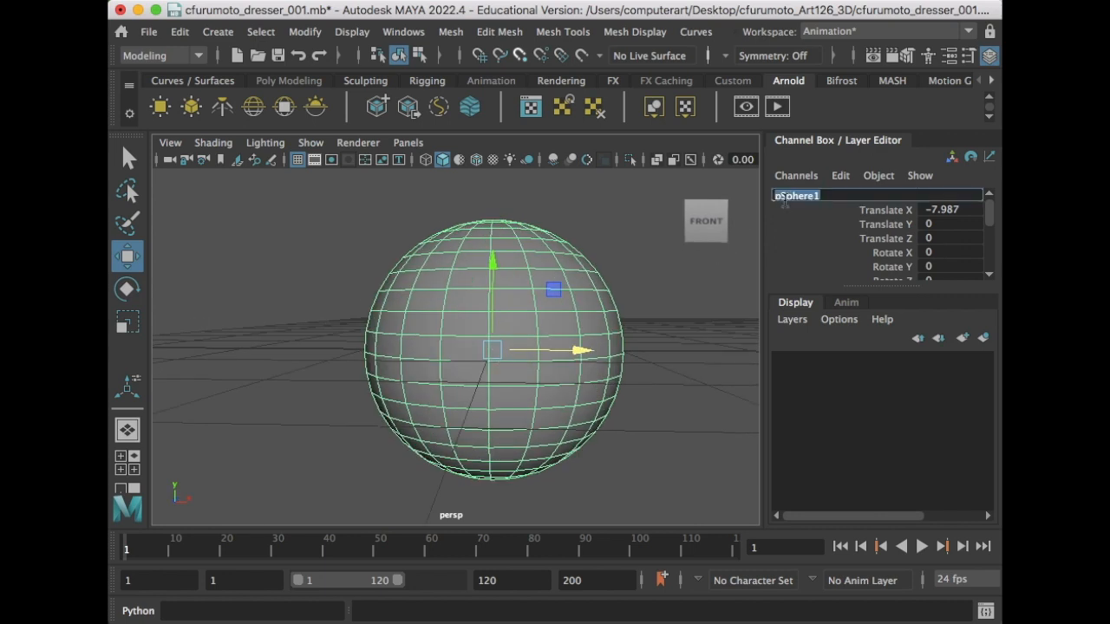
{"action": "type", "text": "drawer_handle"}
{"action": "key", "text": "Return"}
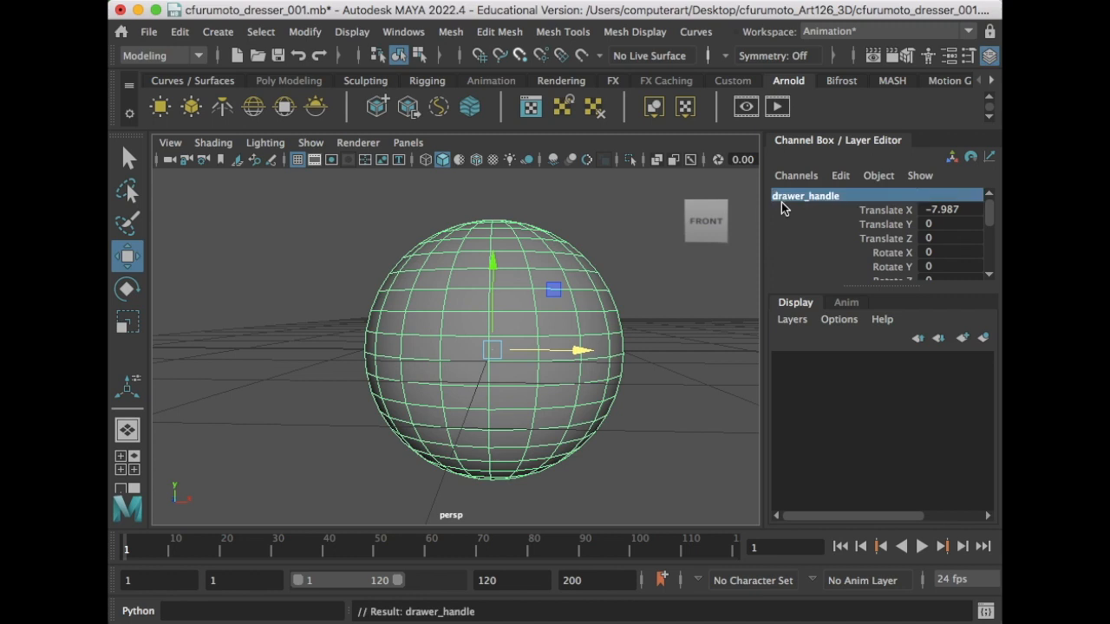
{"action": "scroll", "coordinate": [486, 392], "scroll_direction": "down", "scroll_amount": 3}
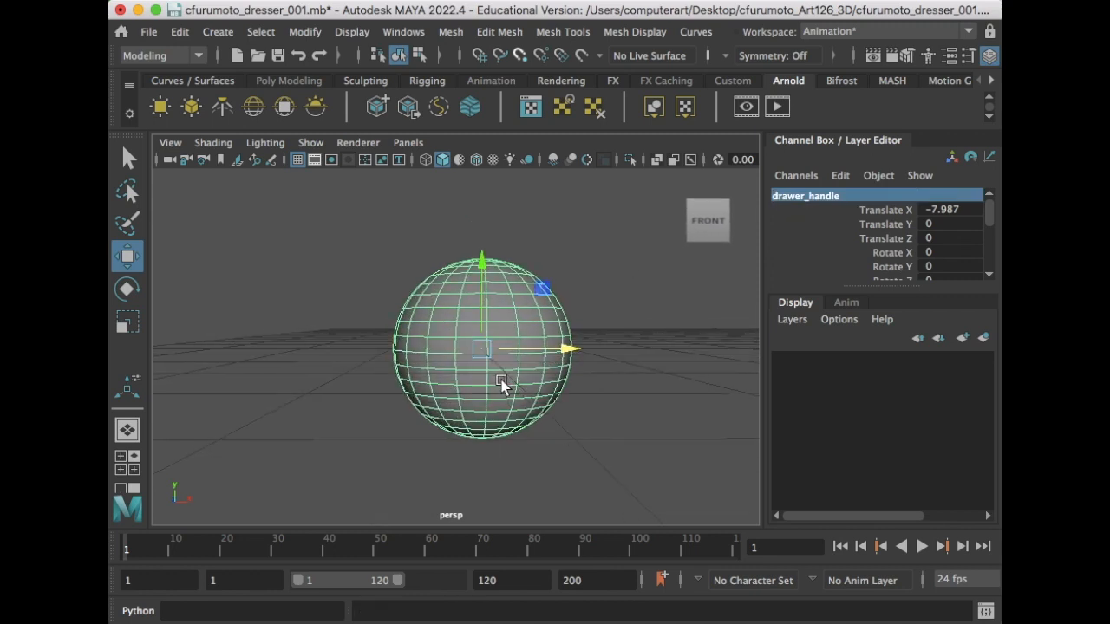
- Scale drawer_handle down on Y into a flattened ellipsoid
{"action": "mouse_move", "coordinate": [490, 386]}
{"action": "middle_mouse_down", "text": "alt"}
{"action": "mouse_move", "coordinate": [515, 381]}
{"action": "mouse_move", "coordinate": [511, 388]}
{"action": "middle_mouse_up", "text": "alt"}
{"action": "key", "text": "r"}
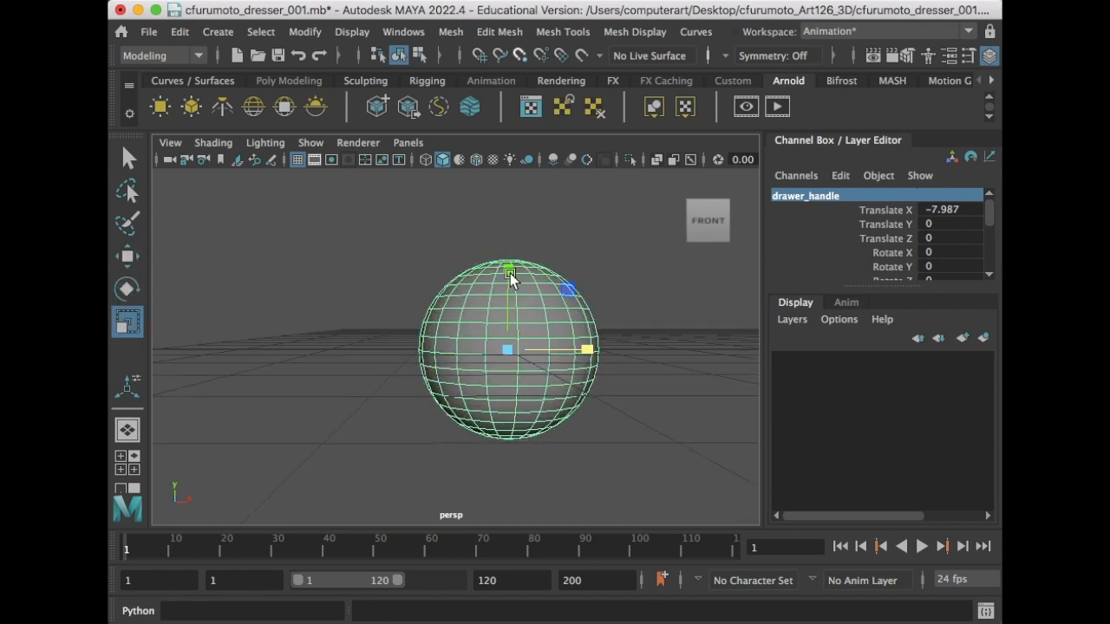
{"action": "left_click_drag", "start_coordinate": [509, 272], "coordinate": [495, 366]}
{"action": "scroll", "coordinate": [521, 333], "scroll_direction": "up", "scroll_amount": 4}
- View the ellipsoid through the front orthographic camera and frame it
{"action": "left_click", "coordinate": [409, 143]}
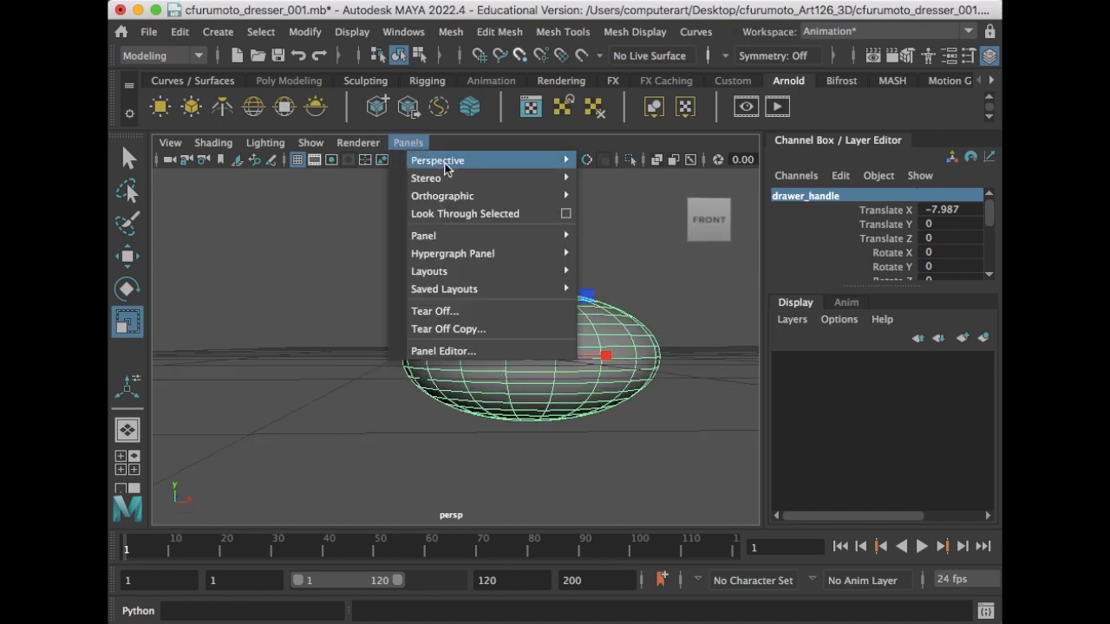
{"action": "mouse_move", "coordinate": [503, 187]}
{"action": "mouse_move", "coordinate": [555, 196]}
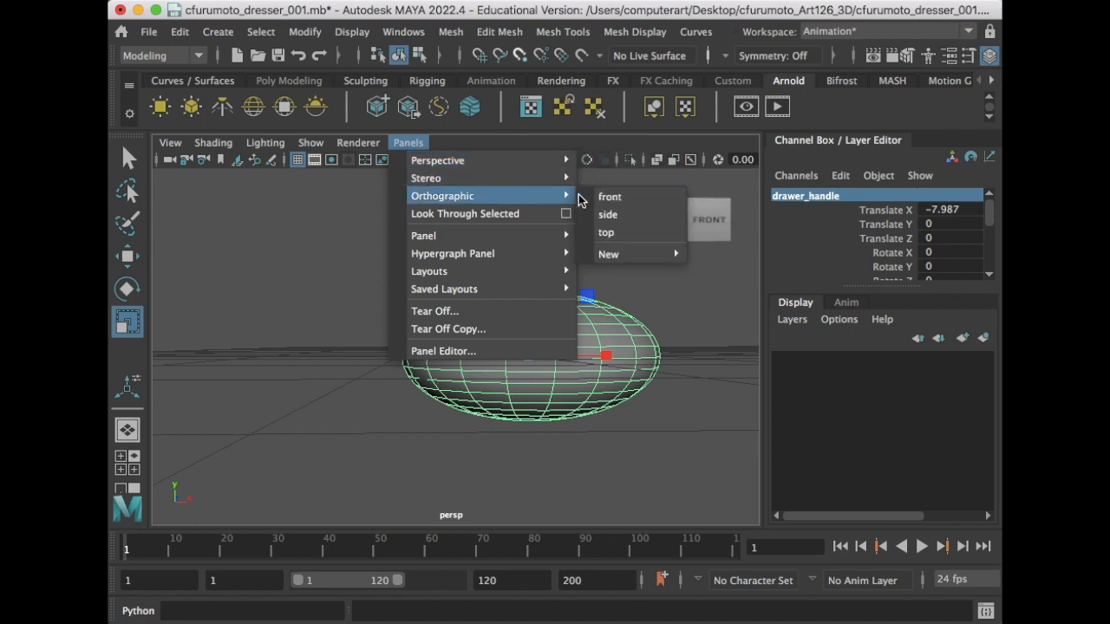
{"action": "left_click", "coordinate": [607, 196]}
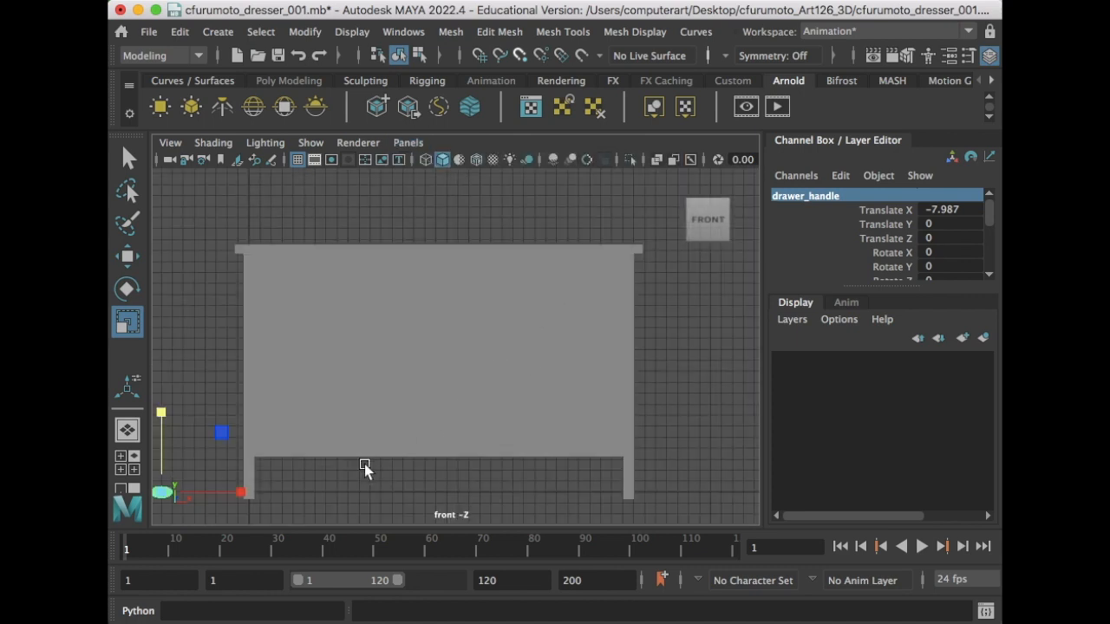
{"action": "key", "text": "f"}
{"action": "right_click_drag", "start_coordinate": [514, 271], "coordinate": [413, 274]}
{"action": "scroll", "coordinate": [444, 348], "scroll_direction": "down", "scroll_amount": 5}
{"action": "scroll", "coordinate": [443, 347], "scroll_direction": "up", "scroll_amount": 2}
{"action": "scroll", "coordinate": [444, 343], "scroll_direction": "up", "scroll_amount": 4}
{"action": "scroll", "coordinate": [459, 344], "scroll_direction": "down", "scroll_amount": 1}
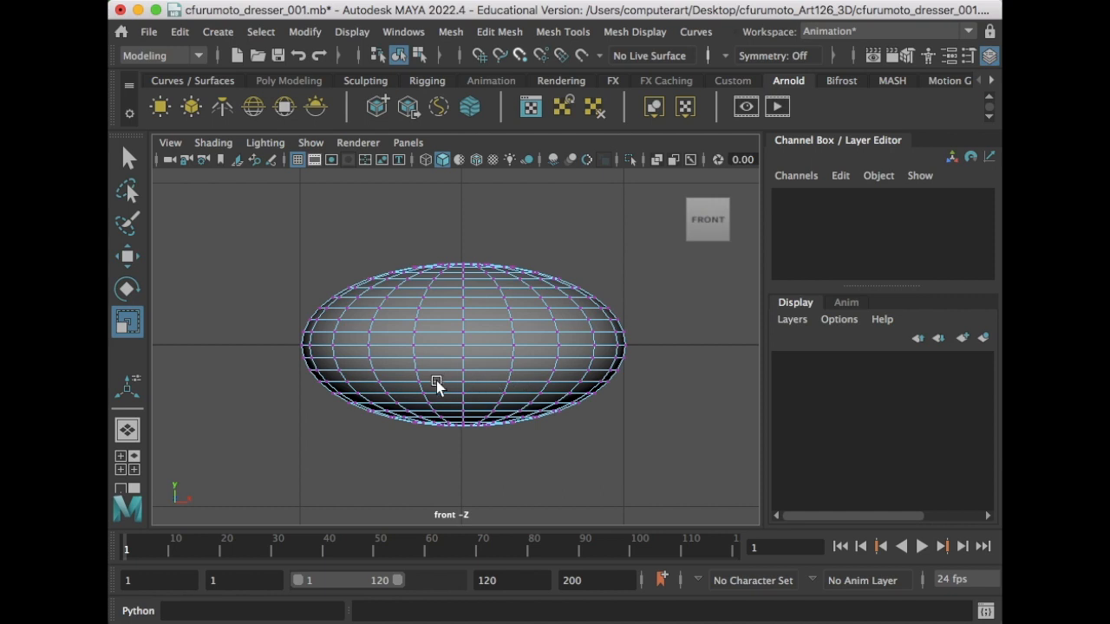
{"action": "scroll", "coordinate": [436, 383], "scroll_direction": "up", "scroll_amount": 2}
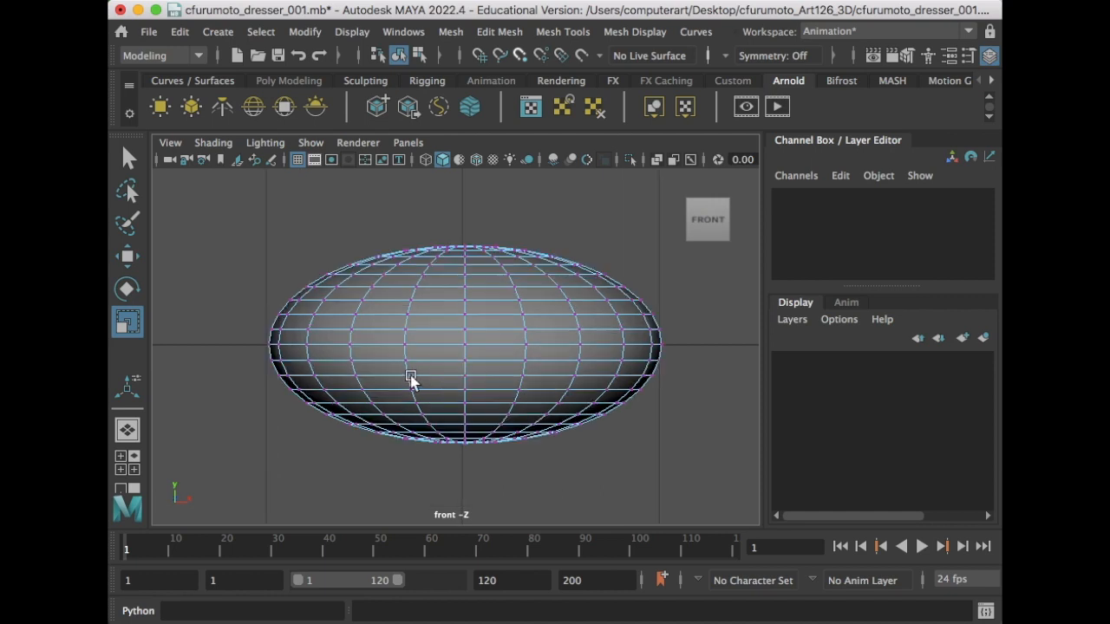
- Flatten drawer_handle's lower vertices on Y into a level base and raise them slightly
{"action": "left_click_drag", "start_coordinate": [256, 372], "coordinate": [748, 496]}
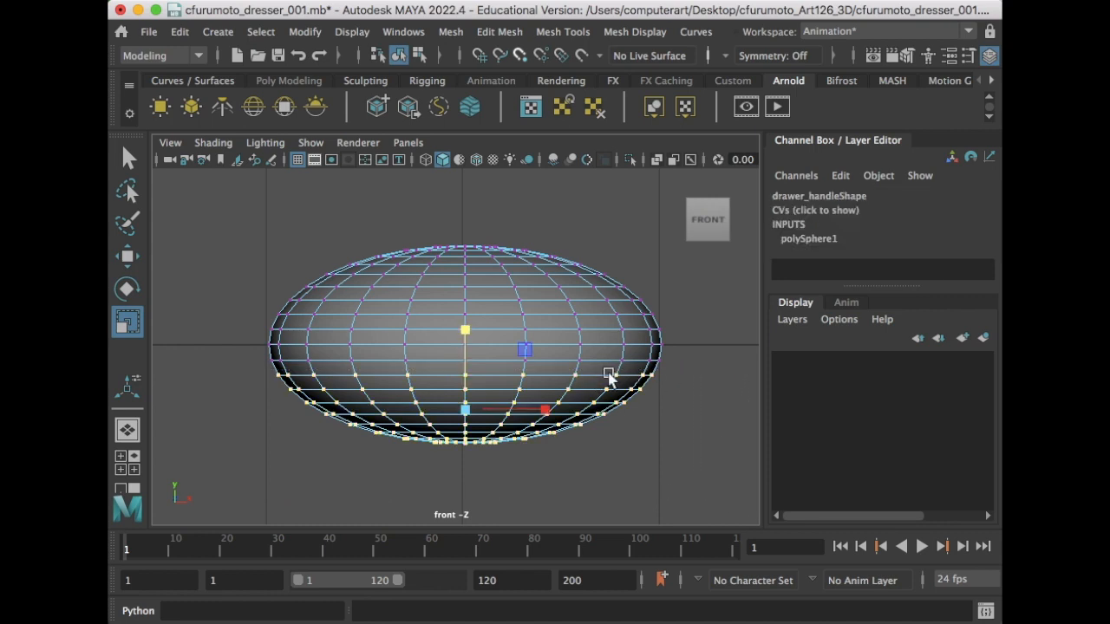
{"action": "left_click_drag", "start_coordinate": [265, 369], "coordinate": [755, 466]}
{"action": "left_click_drag", "start_coordinate": [467, 325], "coordinate": [461, 500]}
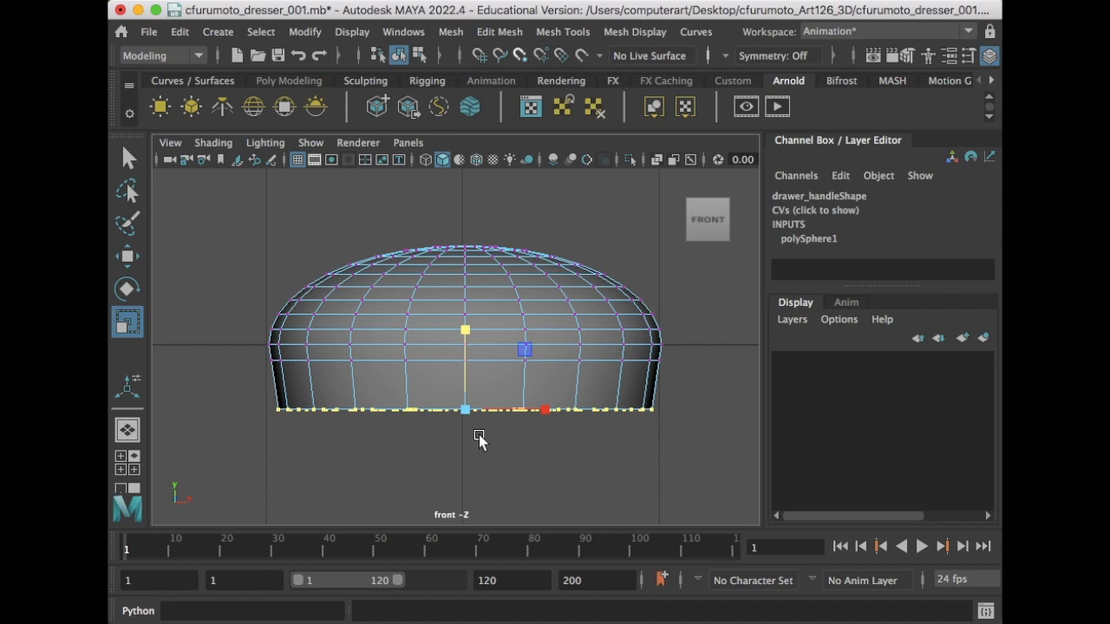
{"action": "key", "text": "w"}
{"action": "left_click_drag", "start_coordinate": [465, 325], "coordinate": [466, 309]}
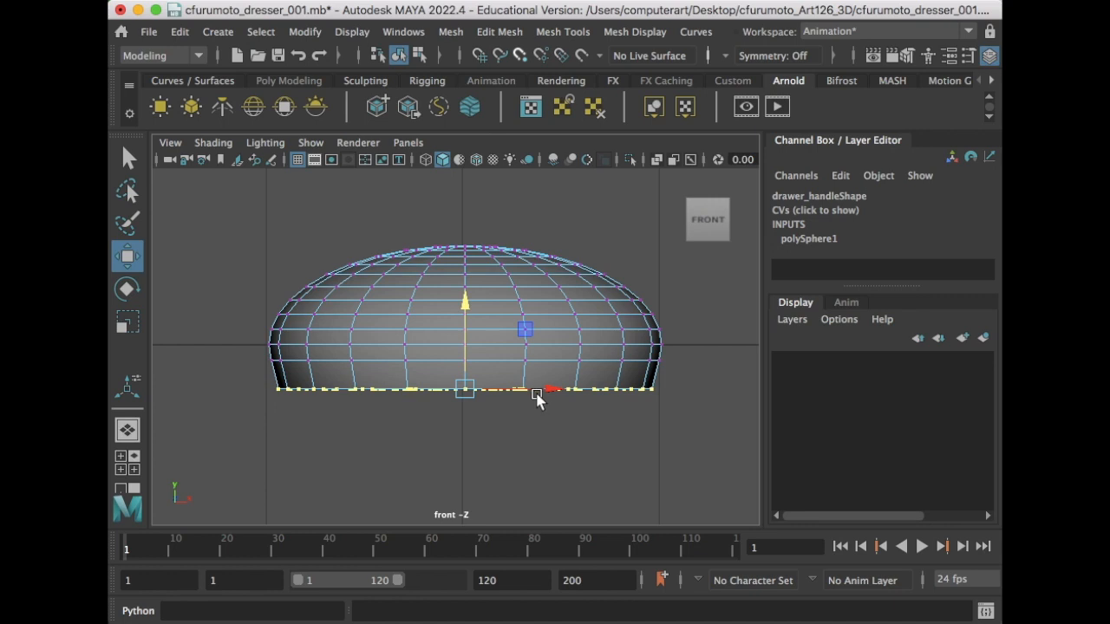
{"action": "key", "text": "space"}
- Return to the perspective camera, look under the handle and switch to face selection
{"action": "left_click", "coordinate": [398, 144]}
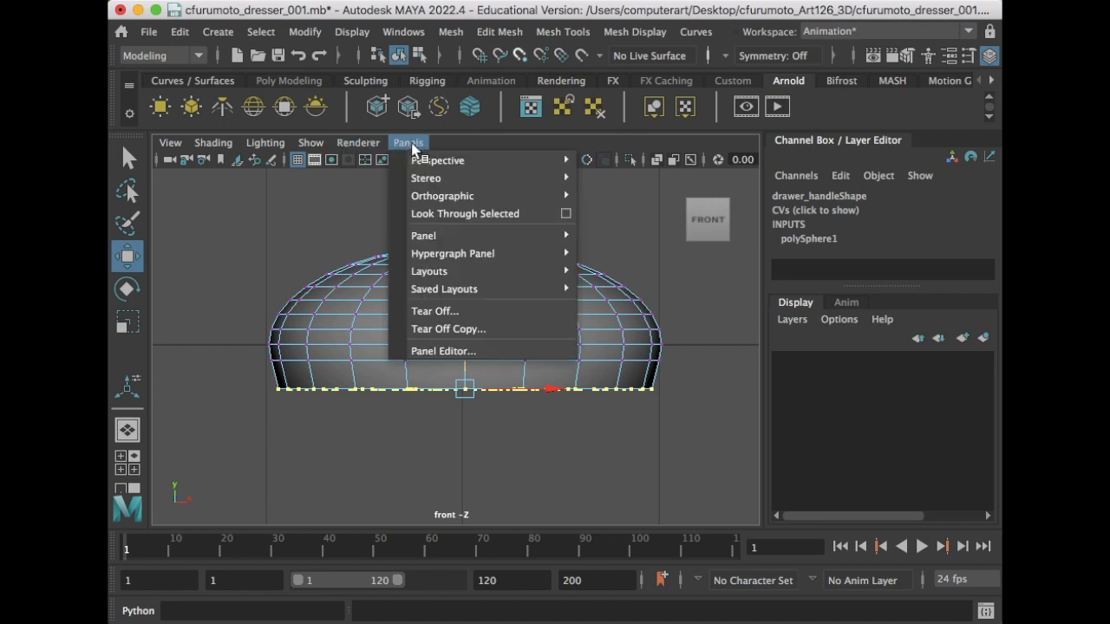
{"action": "mouse_move", "coordinate": [462, 161]}
{"action": "left_click", "coordinate": [617, 162]}
{"action": "left_click_drag", "start_coordinate": [580, 337], "coordinate": [541, 305], "text": "alt"}
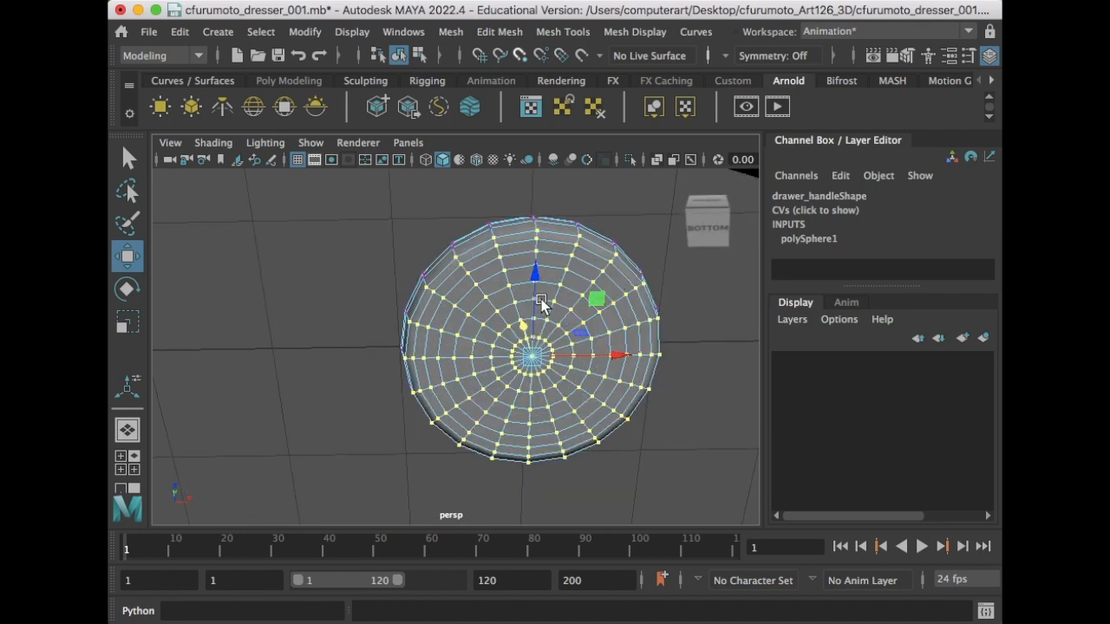
{"action": "right_click", "coordinate": [541, 303]}
{"action": "left_click", "coordinate": [534, 319]}
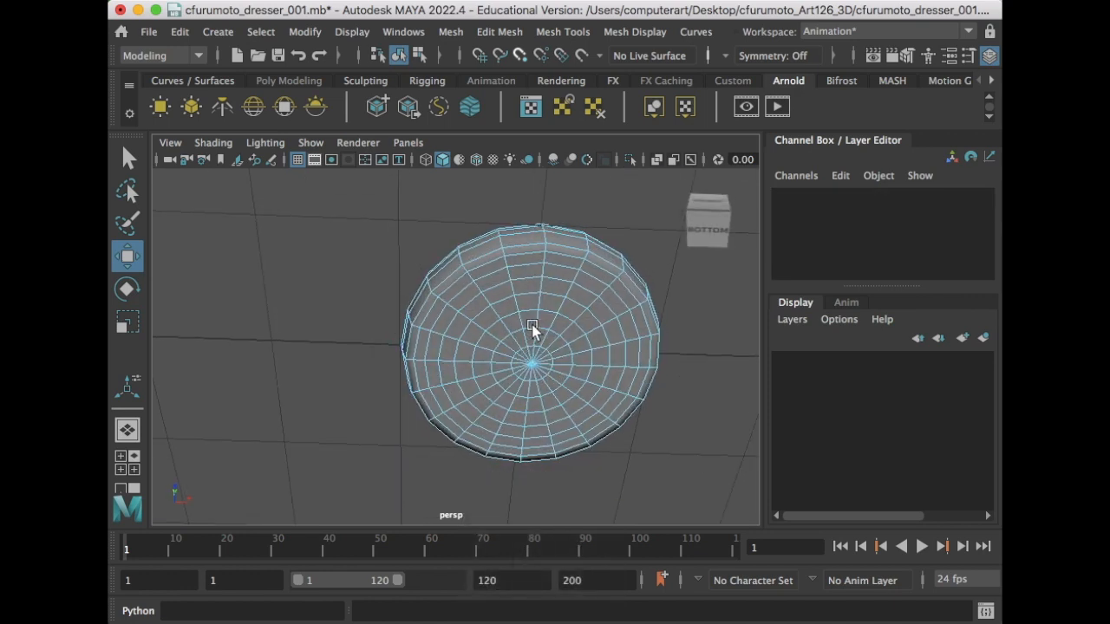
{"action": "left_click_drag", "start_coordinate": [515, 293], "coordinate": [457, 328], "text": "alt"}
{"action": "scroll", "coordinate": [517, 369], "scroll_direction": "up", "scroll_amount": 5}
- Select the flat underside faces at the base of the handle, growing the selection outward
{"action": "left_click_drag", "start_coordinate": [369, 210], "coordinate": [575, 390]}
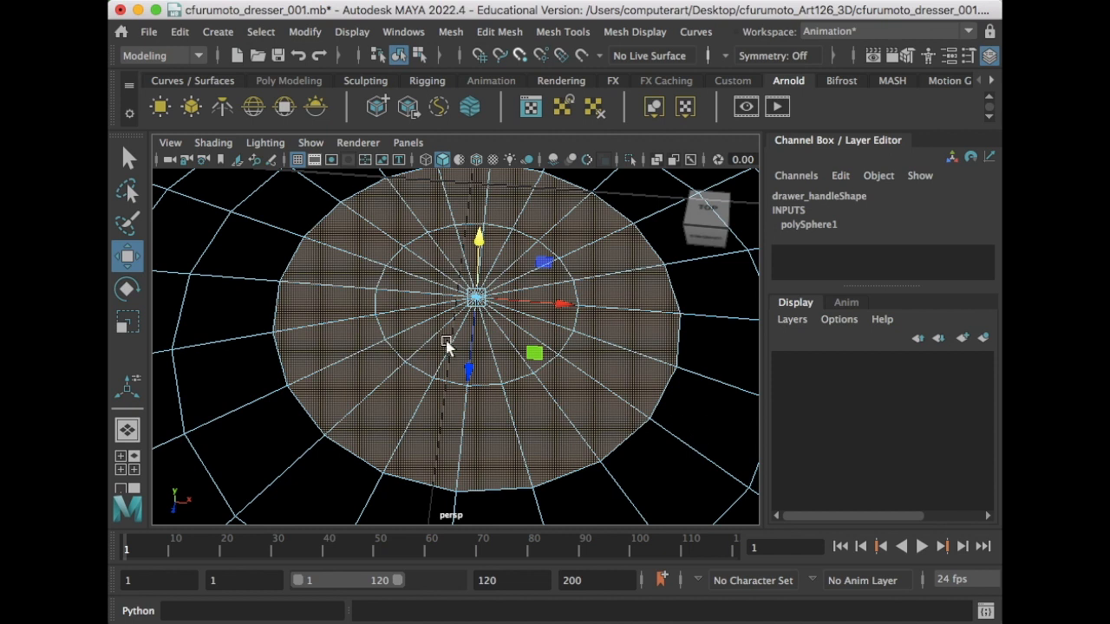
{"action": "scroll", "coordinate": [508, 332], "scroll_direction": "down", "scroll_amount": 5}
{"action": "scroll", "coordinate": [505, 331], "scroll_direction": "up", "scroll_amount": 5}
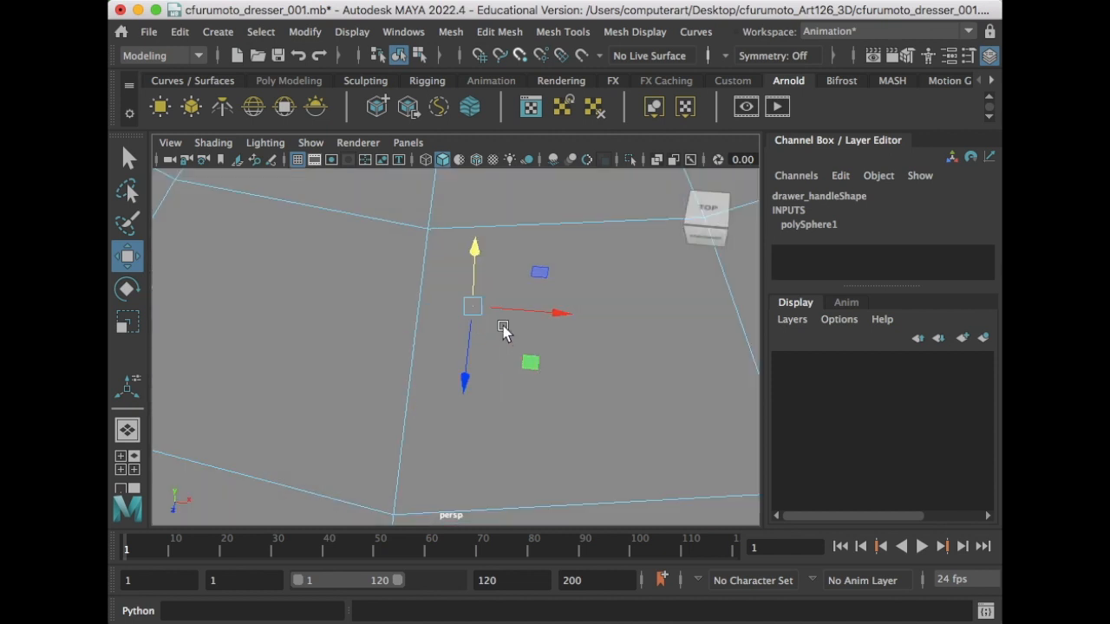
{"action": "left_click_drag", "start_coordinate": [539, 326], "coordinate": [597, 336], "text": "alt"}
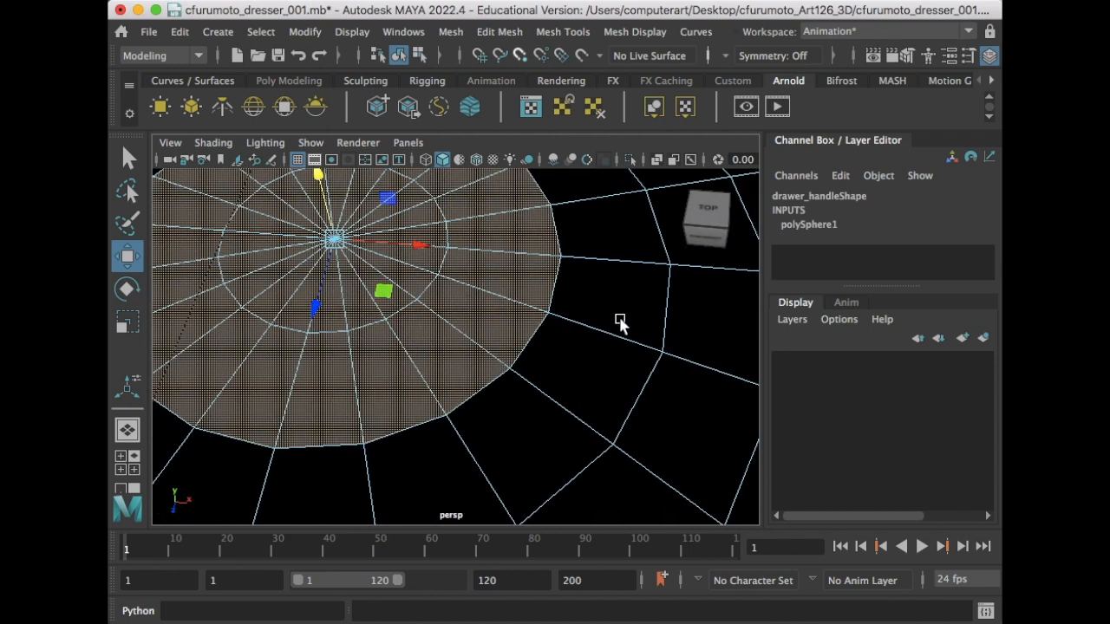
{"action": "left_click", "coordinate": [624, 317], "text": "shift"}
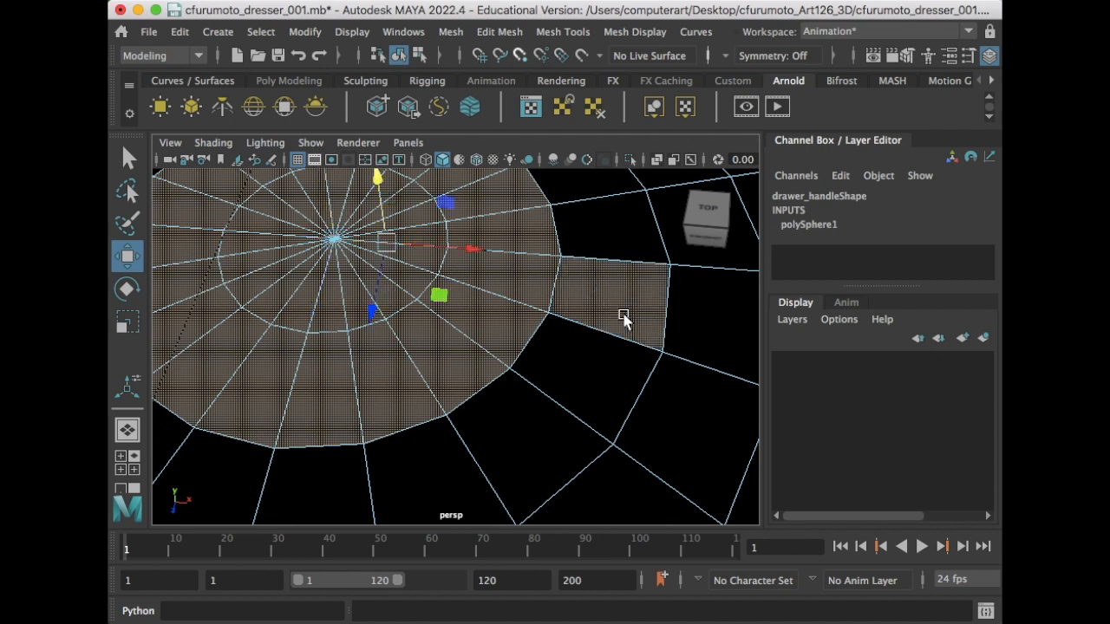
{"action": "left_click", "coordinate": [574, 376], "text": "shift"}
{"action": "key", "text": "shift+period"}
{"action": "right_click_drag", "start_coordinate": [539, 381], "coordinate": [604, 386], "text": "alt"}
{"action": "scroll", "coordinate": [604, 386], "scroll_direction": "up", "scroll_amount": 4}
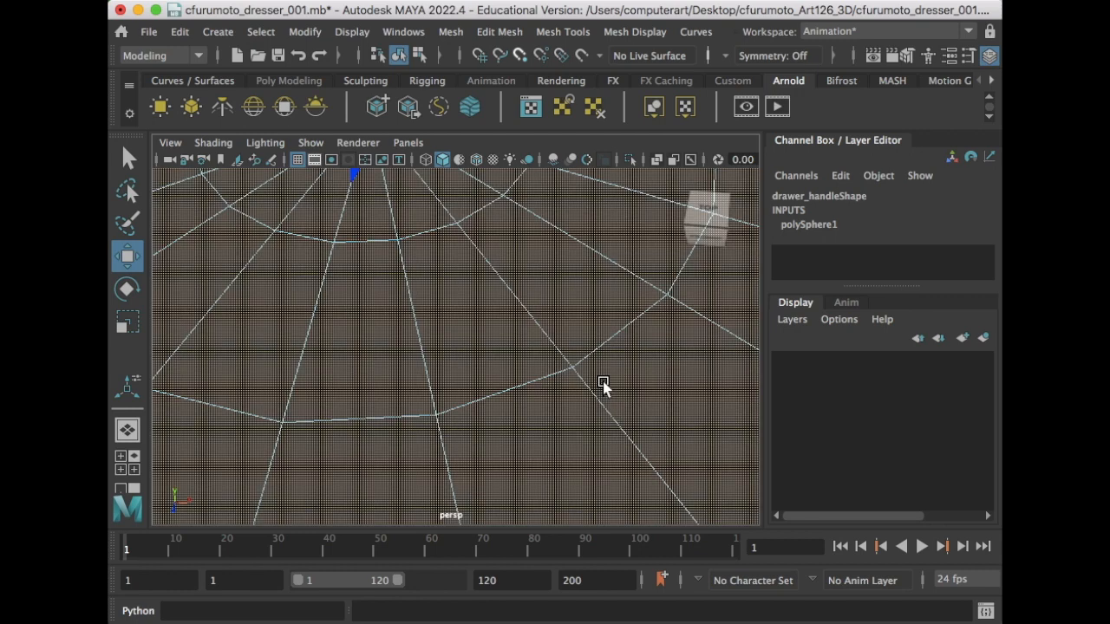
{"action": "left_click_drag", "start_coordinate": [630, 373], "coordinate": [552, 307], "text": "alt"}
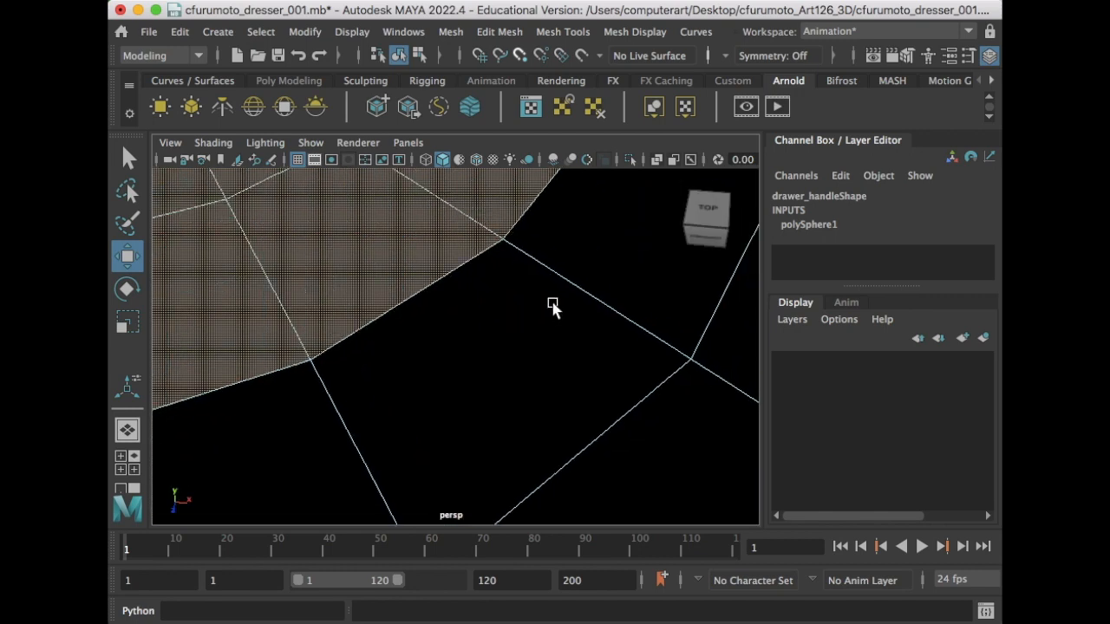
{"action": "left_click", "coordinate": [620, 267], "text": "shift"}
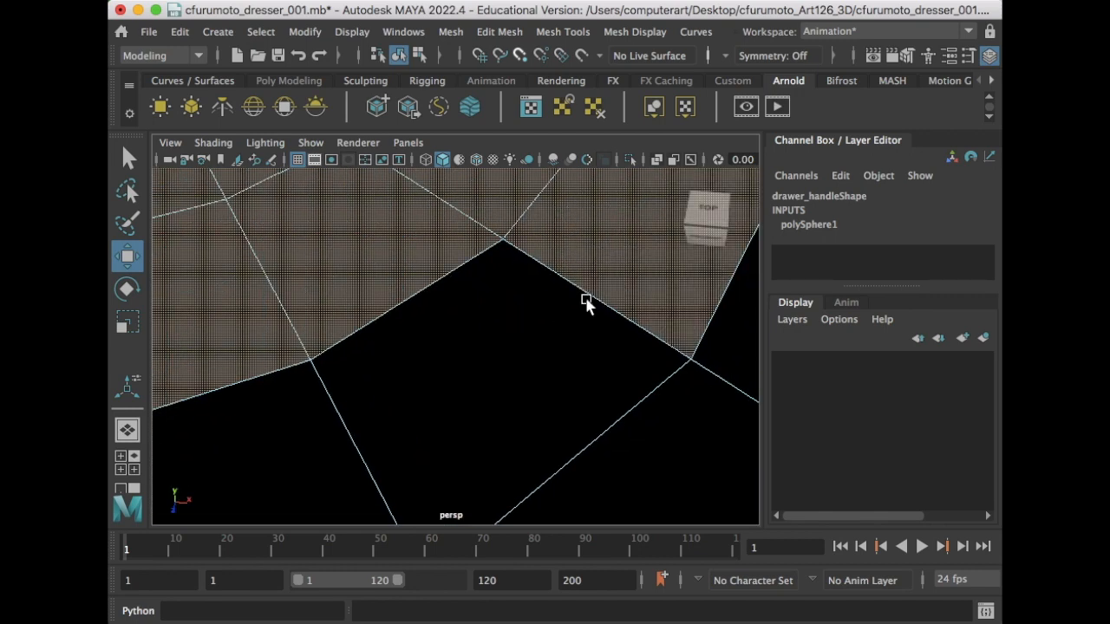
{"action": "left_click", "coordinate": [508, 373], "text": "shift"}
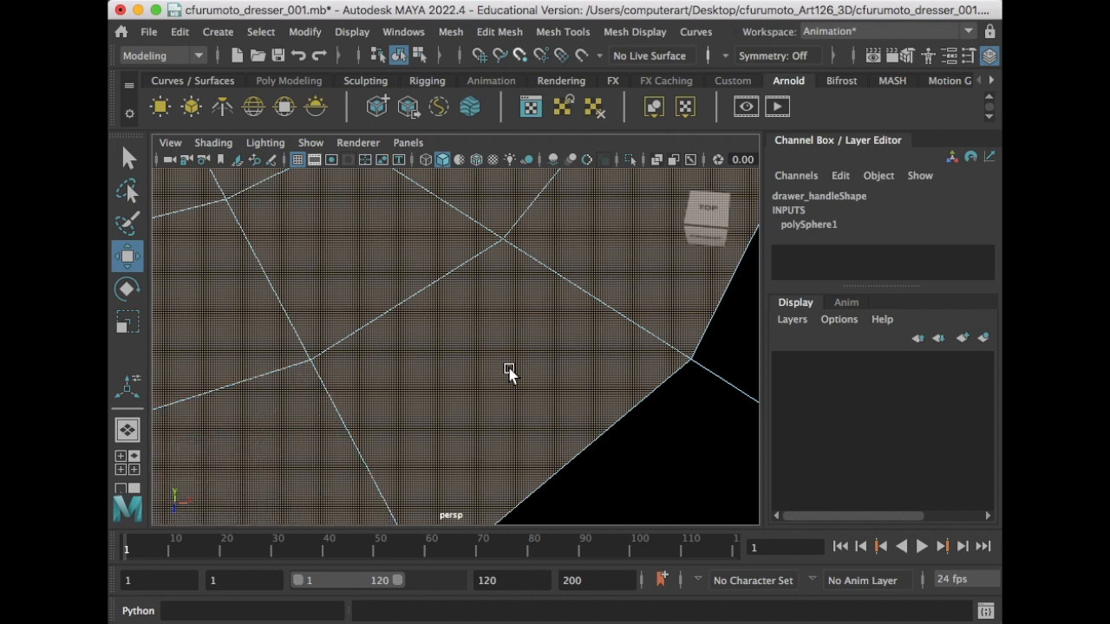
{"action": "scroll", "coordinate": [509, 368], "scroll_direction": "down", "scroll_amount": 10}
{"action": "mouse_move", "coordinate": [500, 328]}
{"action": "left_mouse_down", "text": "alt"}
{"action": "mouse_move", "coordinate": [441, 178]}
{"action": "mouse_move", "coordinate": [485, 225]}
{"action": "mouse_move", "coordinate": [497, 331]}
{"action": "left_mouse_up", "text": "alt"}
- Extrude the selected underside faces downward into a stem and return to object mode
{"action": "key", "text": "ctrl+e"}
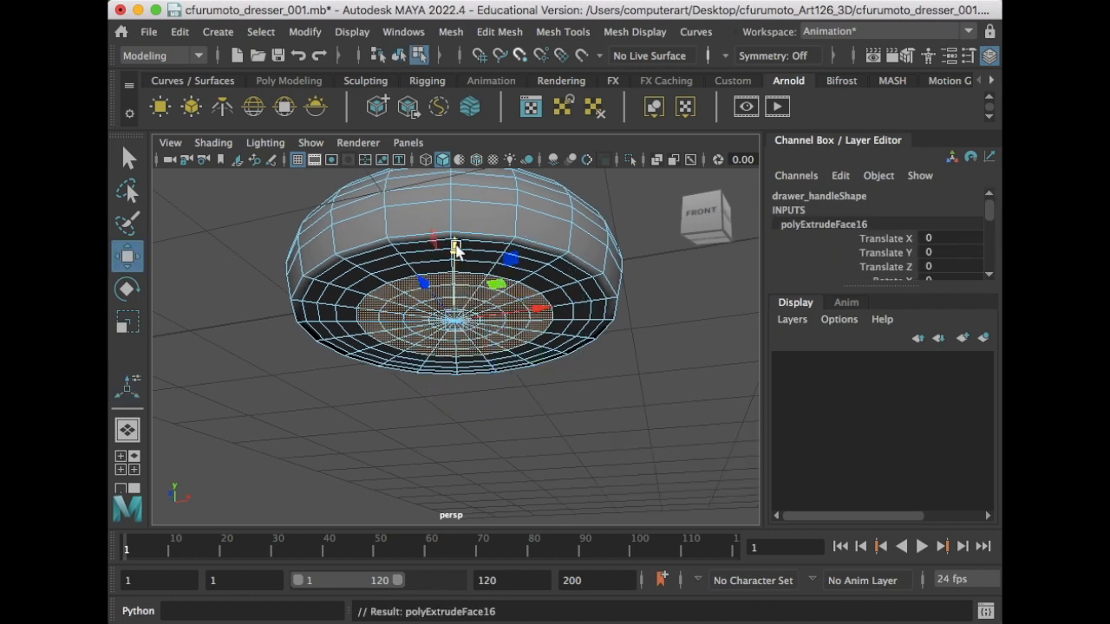
{"action": "left_click_drag", "start_coordinate": [451, 300], "coordinate": [458, 438]}
{"action": "scroll", "coordinate": [451, 338], "scroll_direction": "down", "scroll_amount": 5}
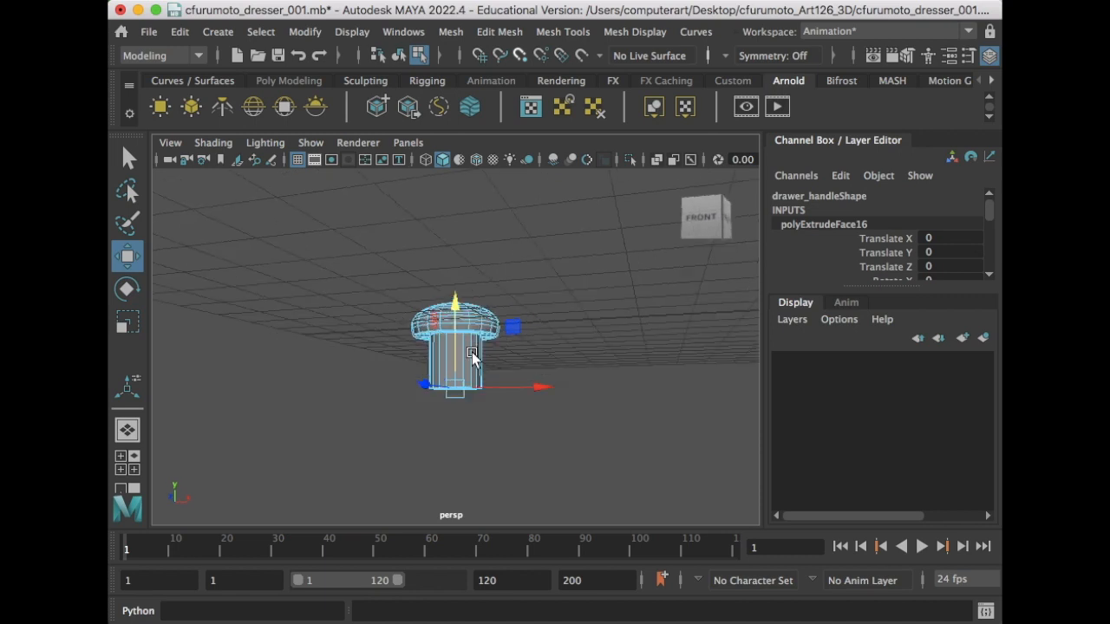
{"action": "right_click_drag", "start_coordinate": [449, 336], "coordinate": [460, 260]}
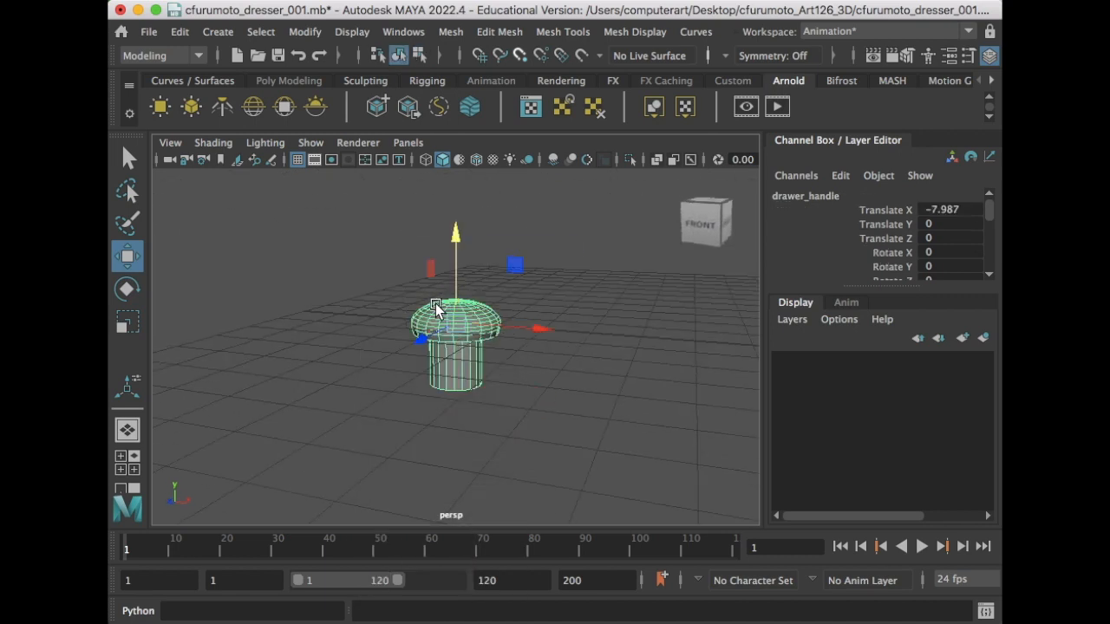
- Rotate the mushroom knob to Rotate X 90
{"action": "left_click_drag", "start_coordinate": [436, 310], "coordinate": [517, 324], "text": "alt"}
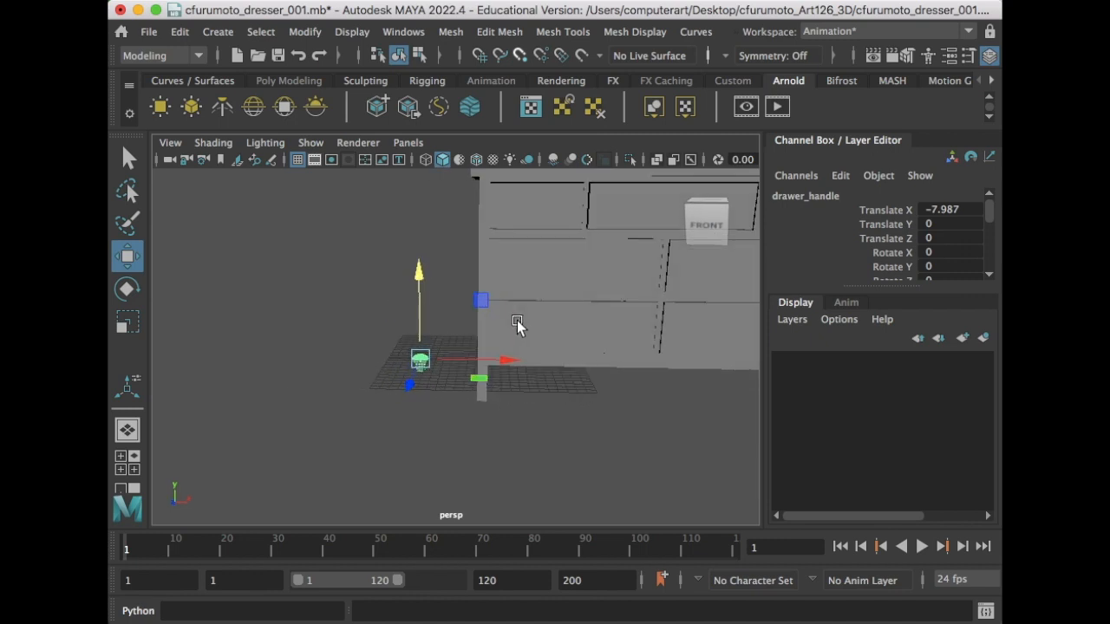
{"action": "key", "text": "e"}
{"action": "left_click_drag", "start_coordinate": [413, 299], "coordinate": [422, 422]}
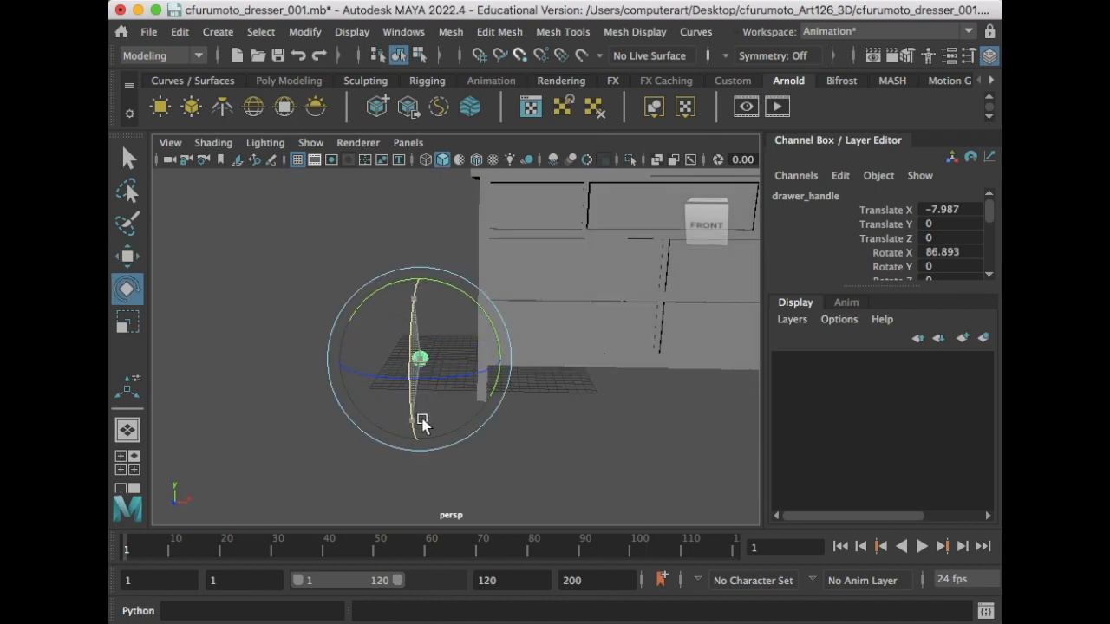
{"action": "double_click", "coordinate": [951, 253]}
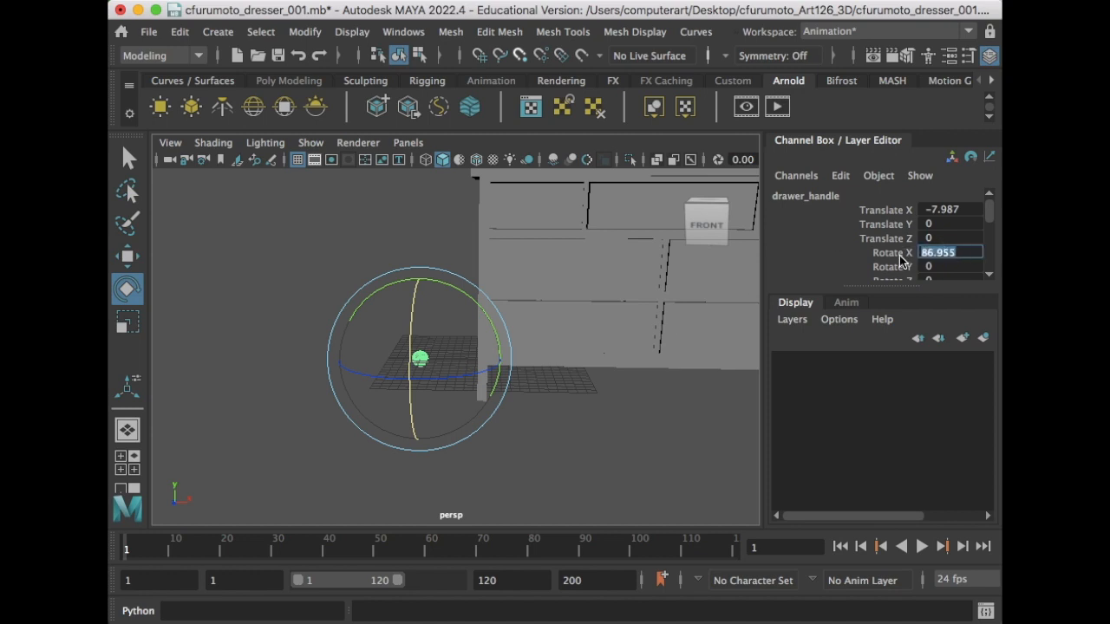
{"action": "type", "text": "90"}
{"action": "key", "text": "Return"}
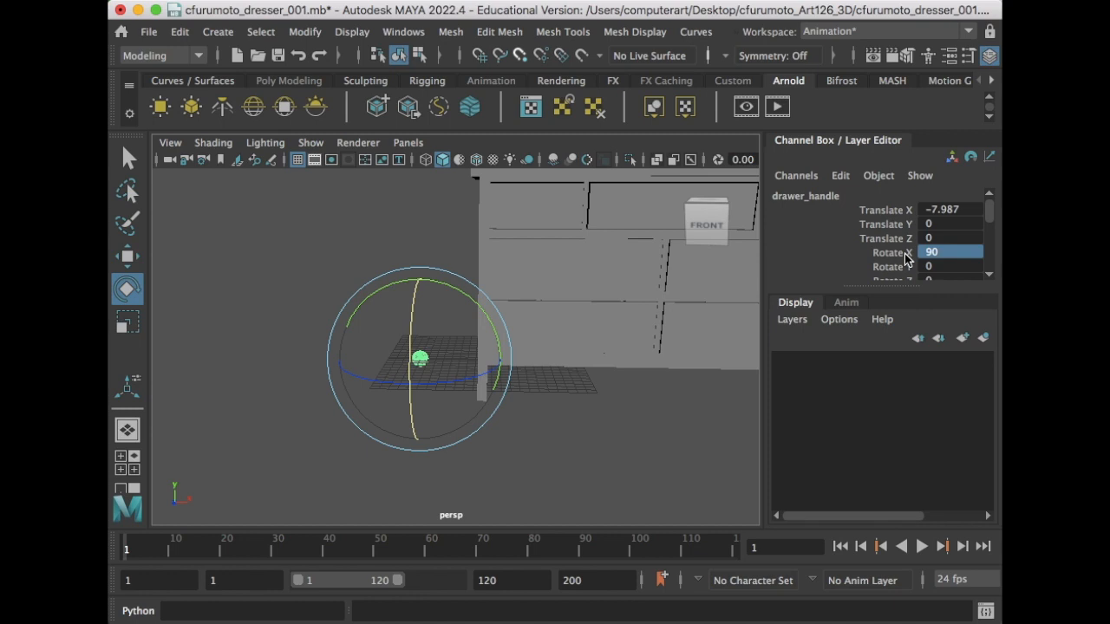
{"action": "key", "text": "w"}
{"action": "left_click_drag", "start_coordinate": [422, 354], "coordinate": [603, 510], "text": "alt"}
- Move the knob up, forward onto the drawer face and left along X onto the bottom-left drawer
{"action": "left_click_drag", "start_coordinate": [595, 385], "coordinate": [385, 276]}
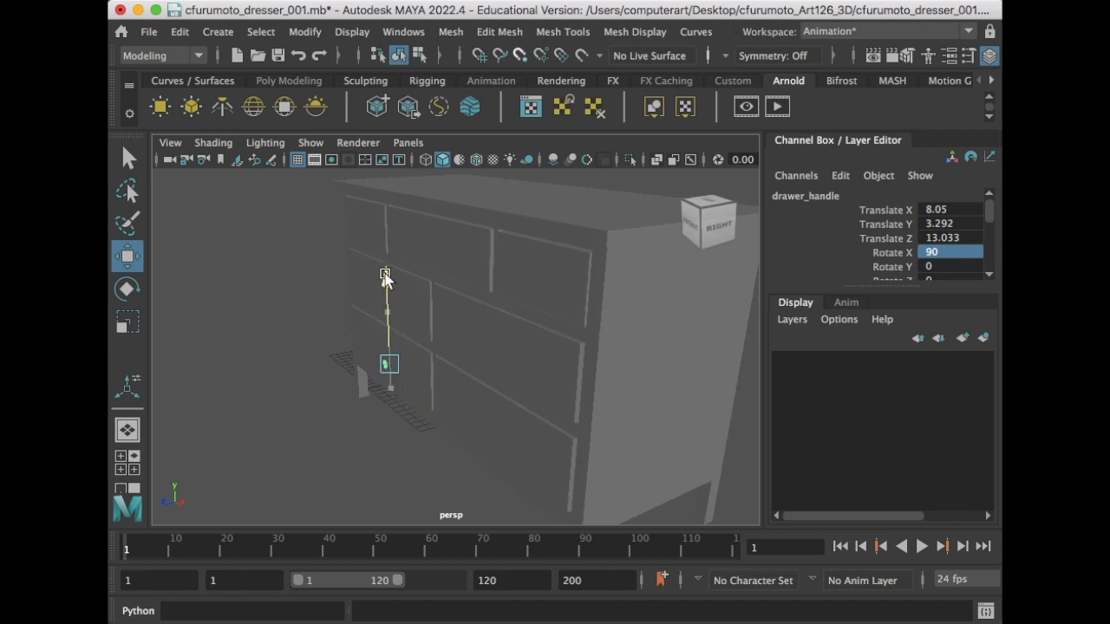
{"action": "left_click_drag", "start_coordinate": [411, 337], "coordinate": [421, 410], "text": "alt"}
{"action": "left_click_drag", "start_coordinate": [354, 401], "coordinate": [342, 405]}
{"action": "left_click_drag", "start_coordinate": [431, 414], "coordinate": [531, 373]}
{"action": "key", "text": "f"}
{"action": "scroll", "coordinate": [488, 358], "scroll_direction": "down", "scroll_amount": 10}
{"action": "middle_click_drag", "start_coordinate": [501, 348], "coordinate": [486, 375], "text": "alt"}
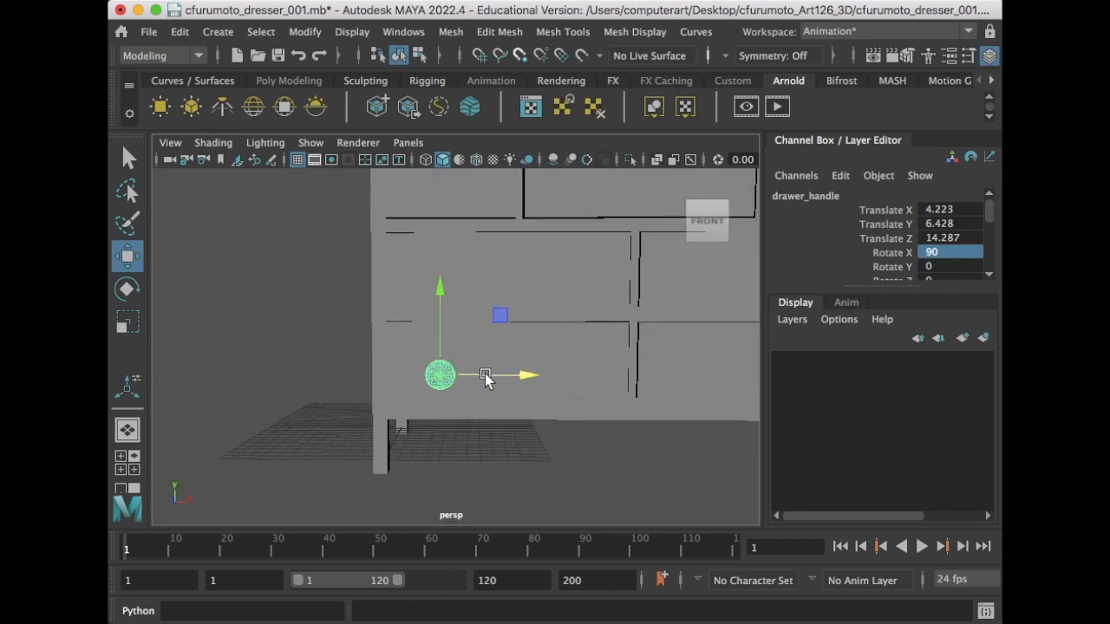
- Turn Wireframe on Shaded back on and nudge the knob up to Translate Y 7.487
{"action": "left_click", "coordinate": [213, 142]}
{"action": "left_click", "coordinate": [283, 304]}
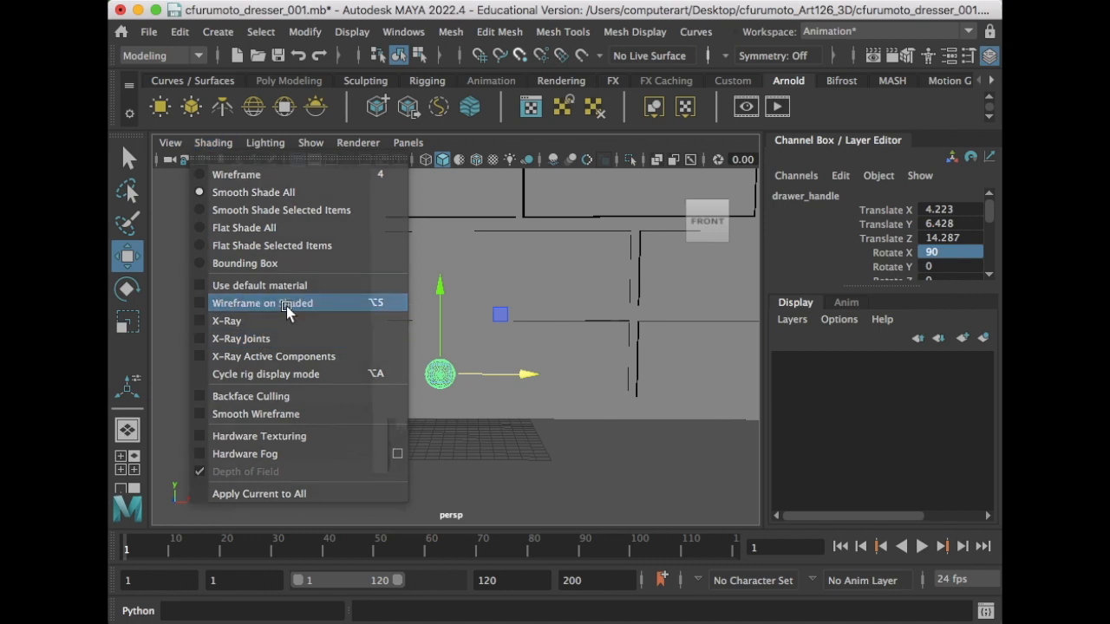
{"action": "key", "text": "e"}
{"action": "key", "text": "r"}
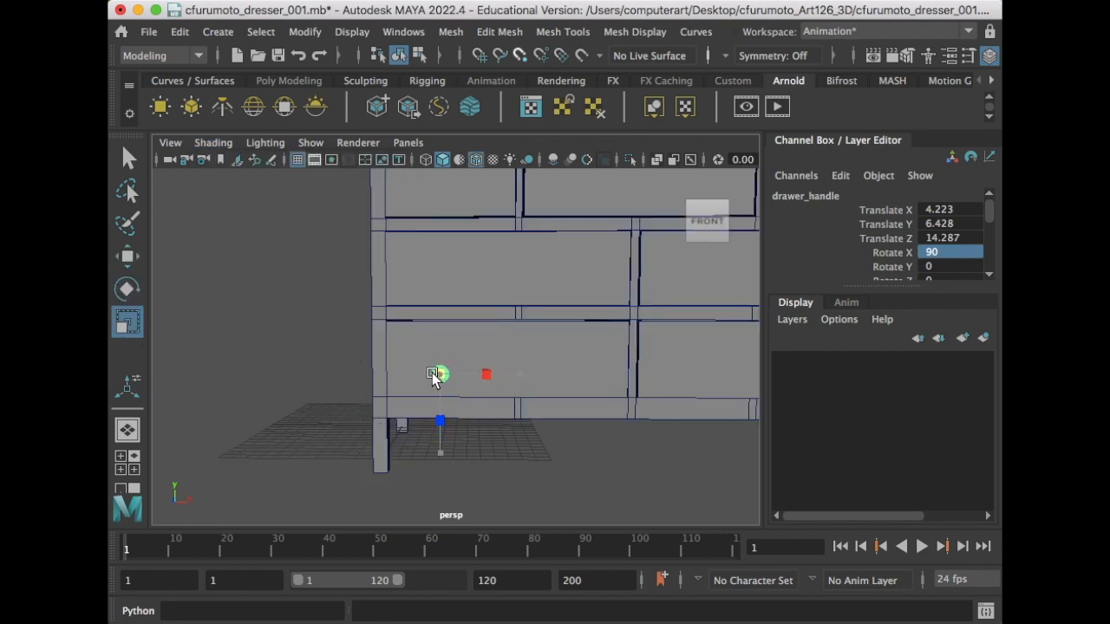
{"action": "key", "text": "w"}
{"action": "left_click_drag", "start_coordinate": [437, 387], "coordinate": [525, 404], "text": "alt"}
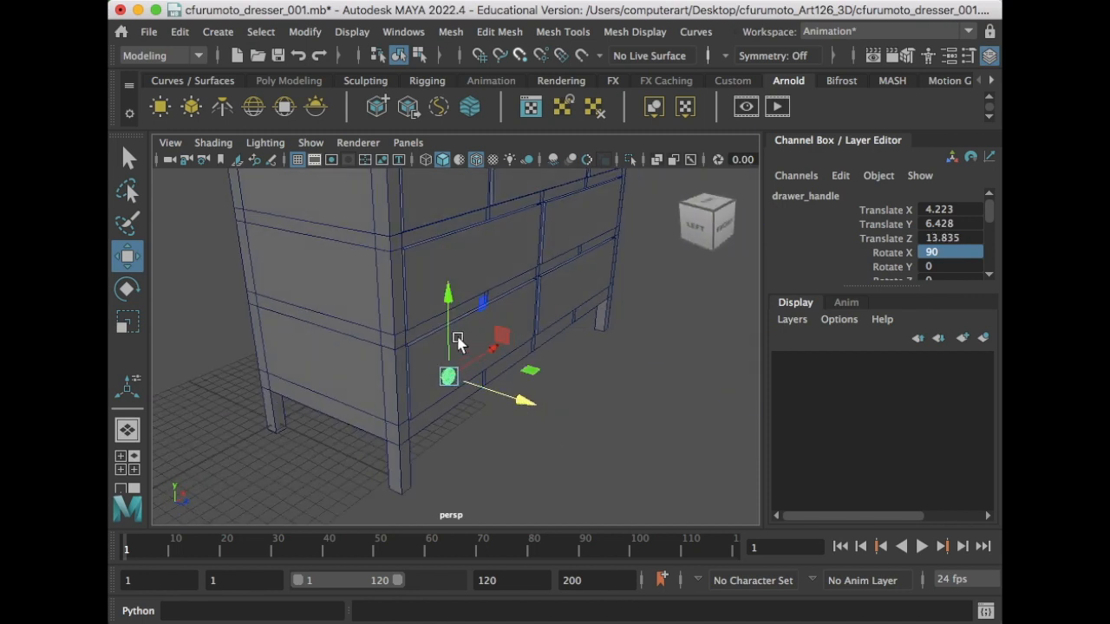
{"action": "left_click_drag", "start_coordinate": [451, 334], "coordinate": [451, 320]}
{"action": "left_click_drag", "start_coordinate": [540, 350], "coordinate": [448, 394], "text": "alt"}
- Duplicate the knob and slide copies across the left, middle and right bottom drawers
{"action": "key", "text": "ctrl+d"}
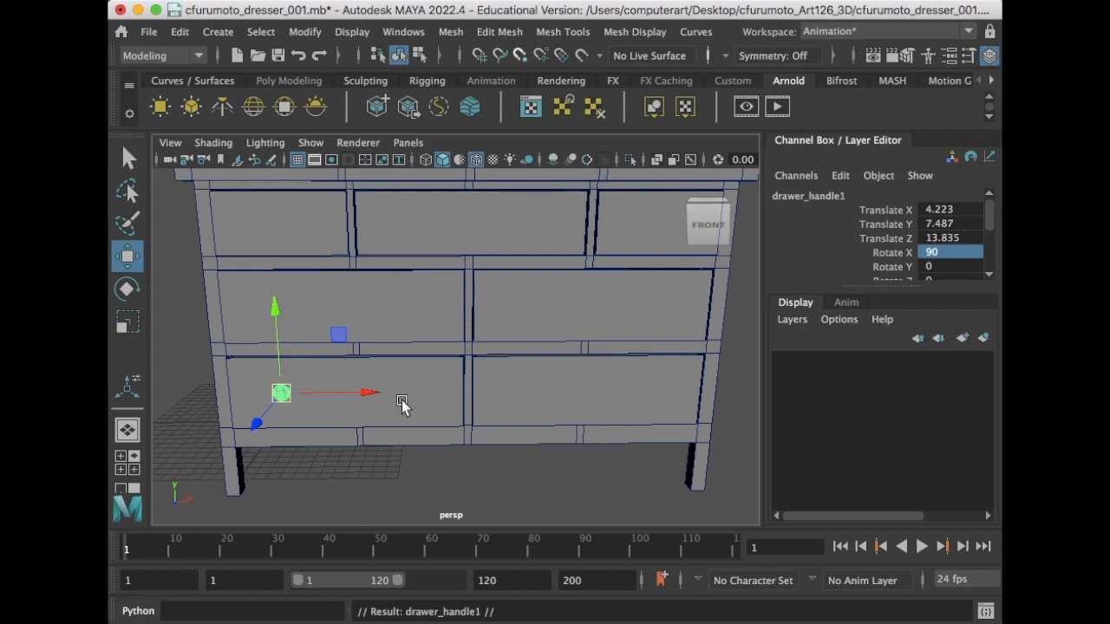
{"action": "left_click_drag", "start_coordinate": [372, 392], "coordinate": [490, 398]}
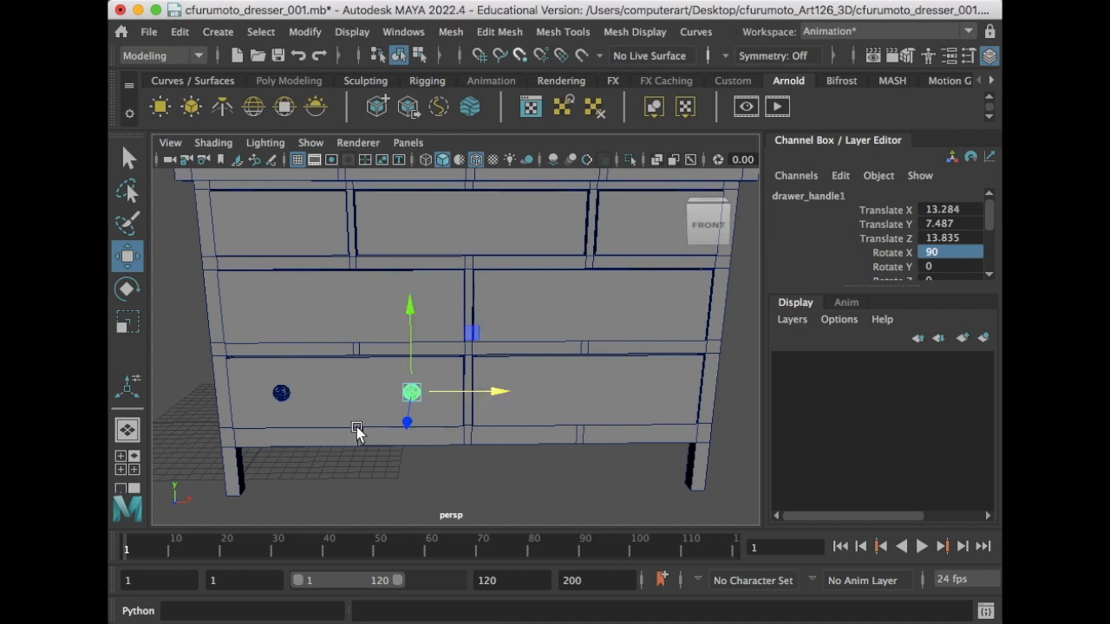
{"action": "left_click", "coordinate": [282, 395]}
{"action": "key", "text": "ctrl+d"}
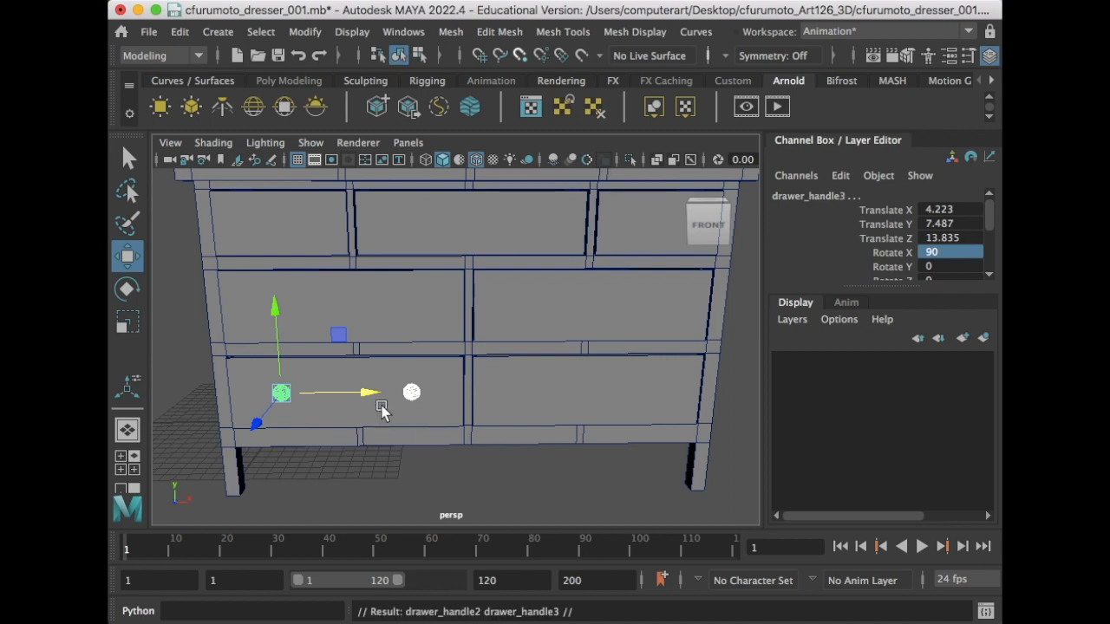
{"action": "middle_click_drag", "start_coordinate": [408, 395], "coordinate": [608, 400]}
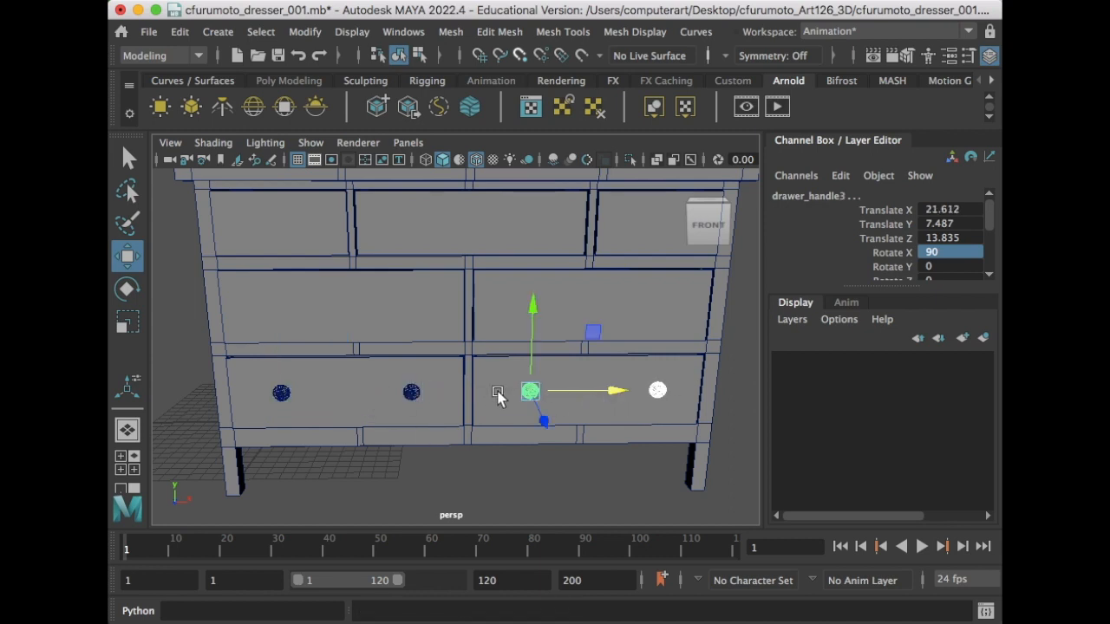
- Move four knob copies up onto the middle-row drawers and adjust their height
{"action": "left_click", "coordinate": [416, 391]}
{"action": "left_click", "coordinate": [283, 396]}
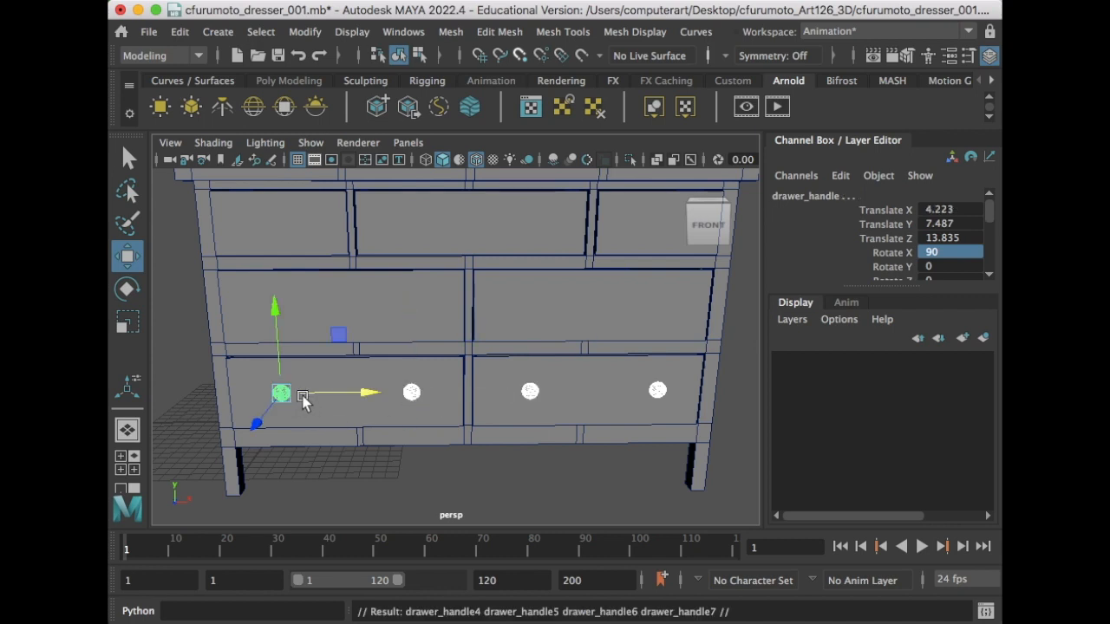
{"action": "left_click_drag", "start_coordinate": [277, 297], "coordinate": [287, 215]}
{"action": "left_click_drag", "start_coordinate": [369, 333], "coordinate": [366, 315], "text": "alt"}
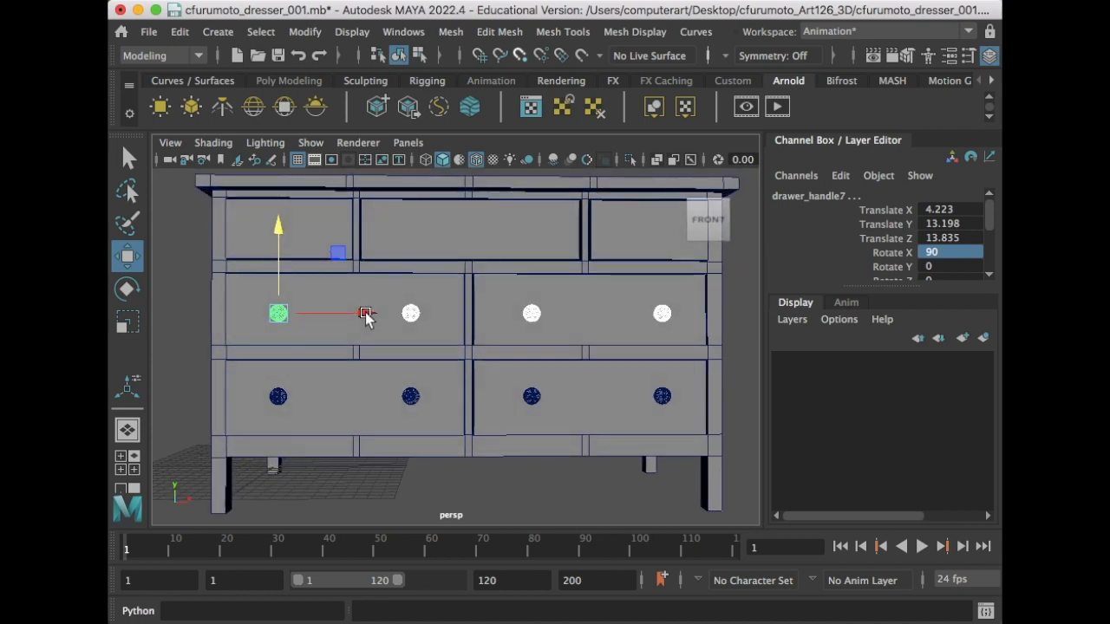
{"action": "left_click_drag", "start_coordinate": [280, 266], "coordinate": [280, 261]}
{"action": "middle_click_drag", "start_coordinate": [321, 272], "coordinate": [323, 334], "text": "alt"}
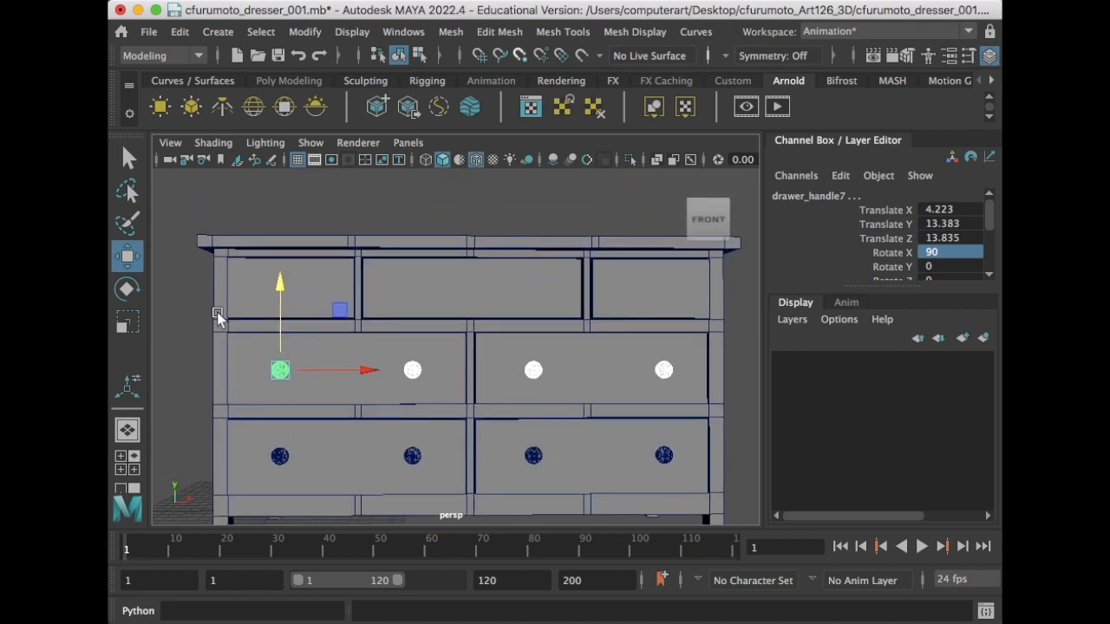
{"action": "left_click", "coordinate": [179, 327]}
- Place knobs on the top drawers, ending with drawer_handle11 at X 29.938, Y 19.179
{"action": "left_click", "coordinate": [279, 371]}
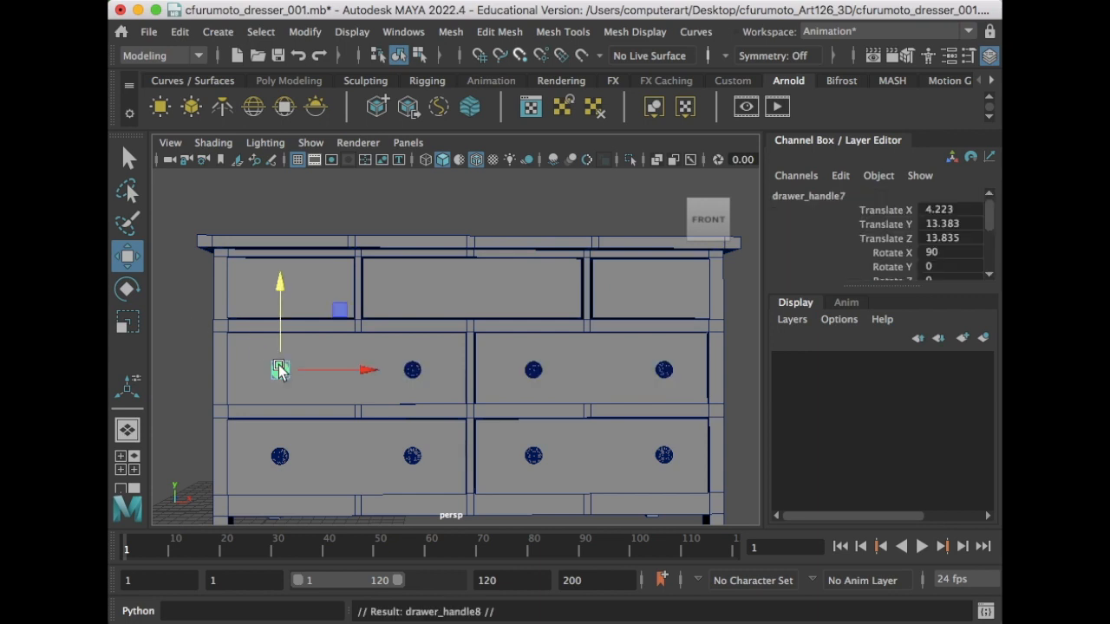
{"action": "left_click_drag", "start_coordinate": [286, 291], "coordinate": [298, 201]}
{"action": "left_click_drag", "start_coordinate": [321, 290], "coordinate": [334, 293]}
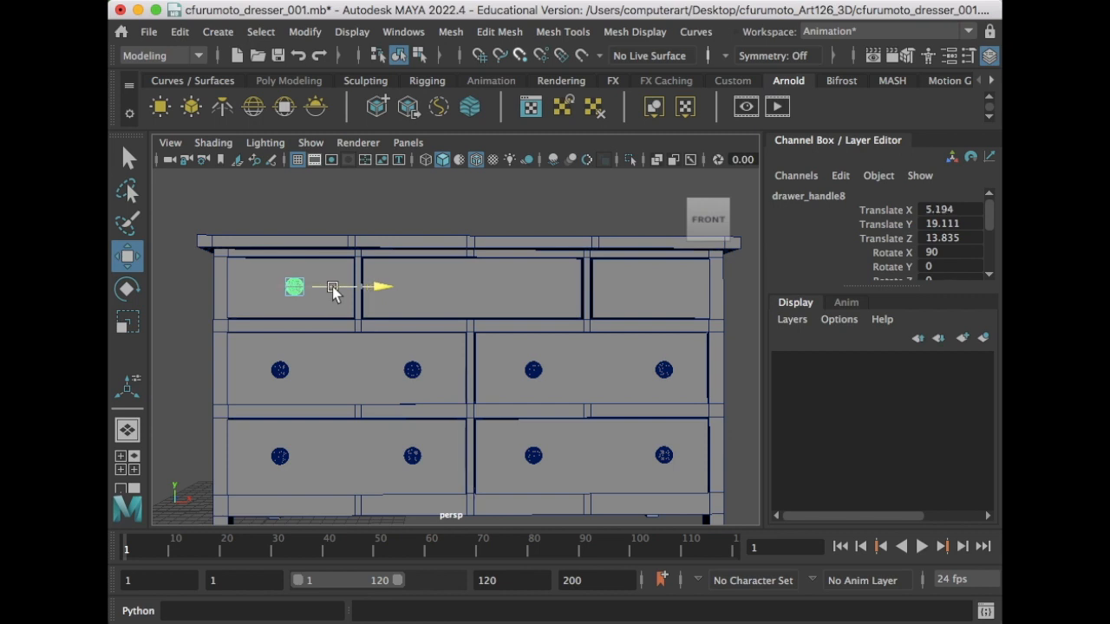
{"action": "left_click", "coordinate": [410, 371]}
{"action": "left_click", "coordinate": [537, 371], "text": "shift"}
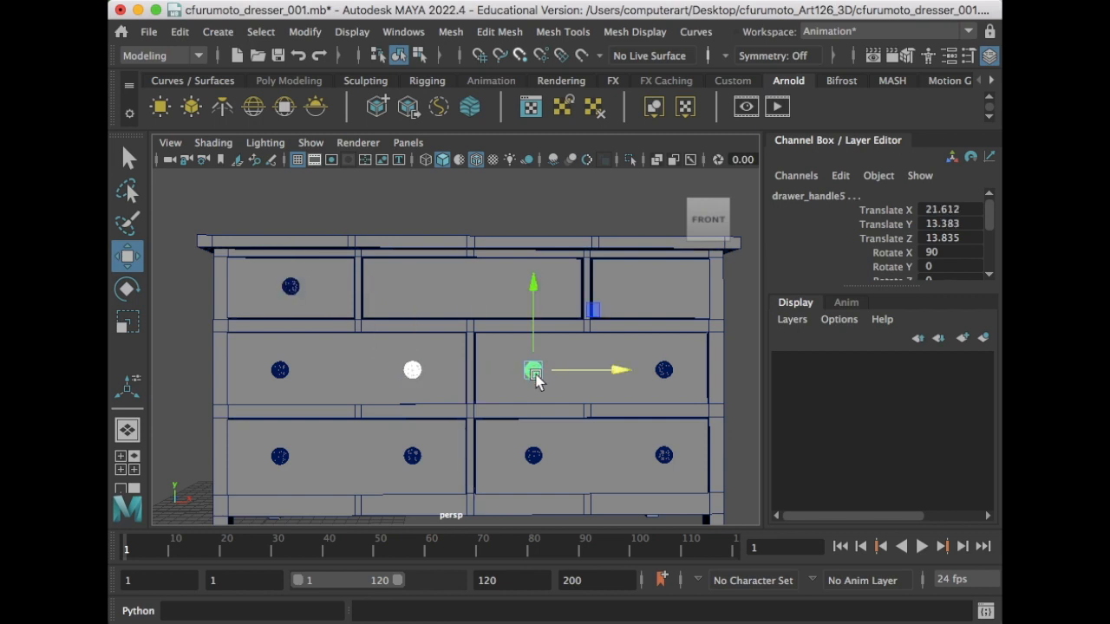
{"action": "left_click_drag", "start_coordinate": [531, 289], "coordinate": [542, 206]}
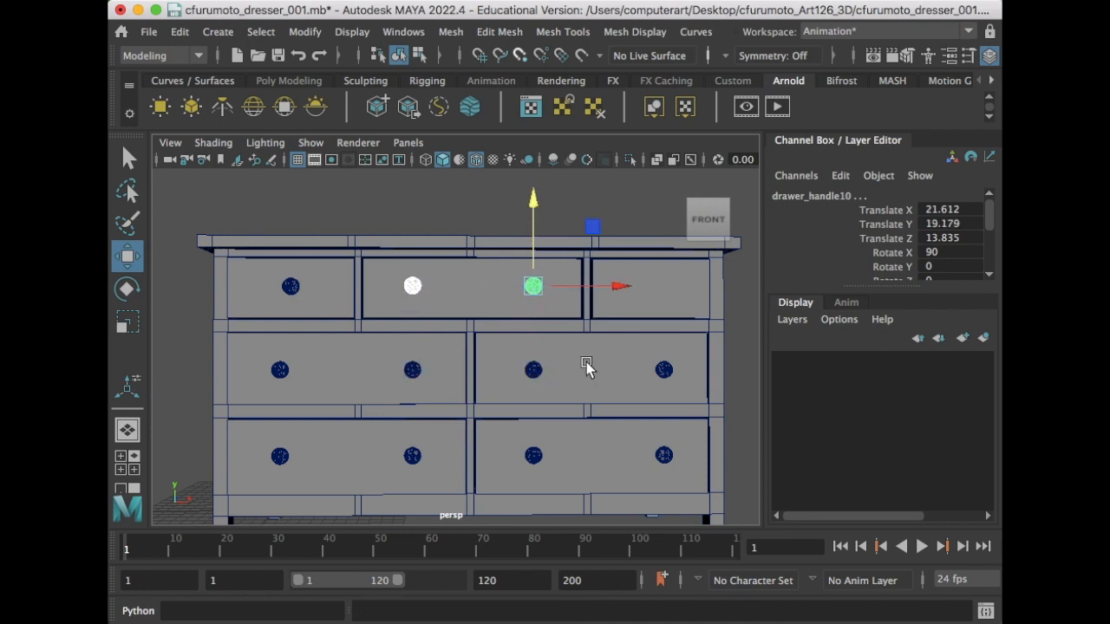
{"action": "left_click", "coordinate": [414, 284]}
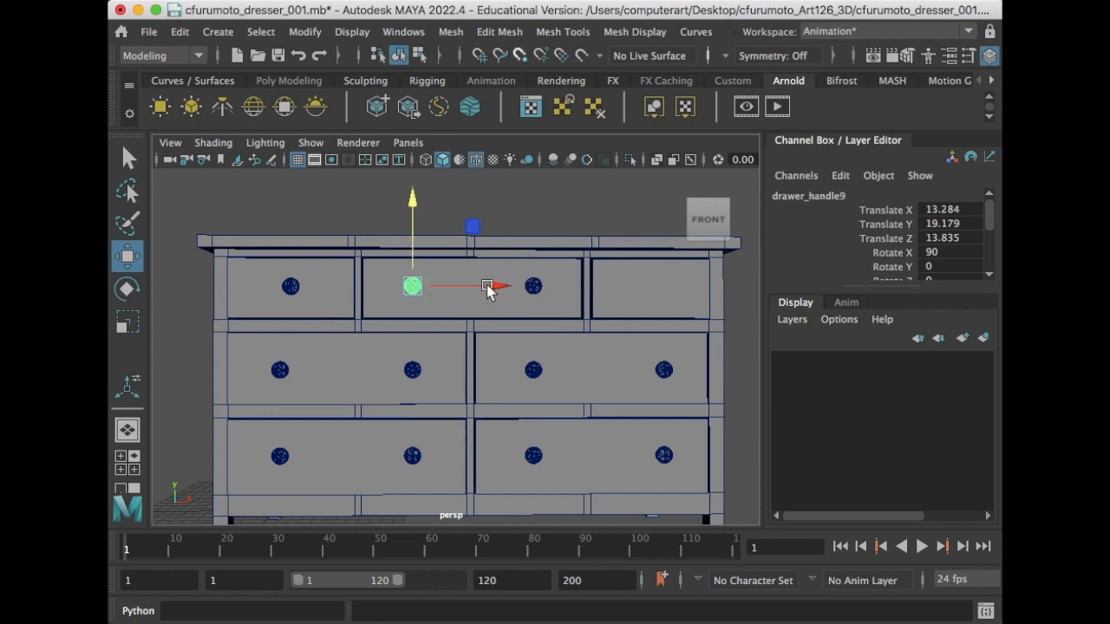
{"action": "left_click", "coordinate": [536, 287]}
{"action": "left_click_drag", "start_coordinate": [626, 289], "coordinate": [750, 301]}
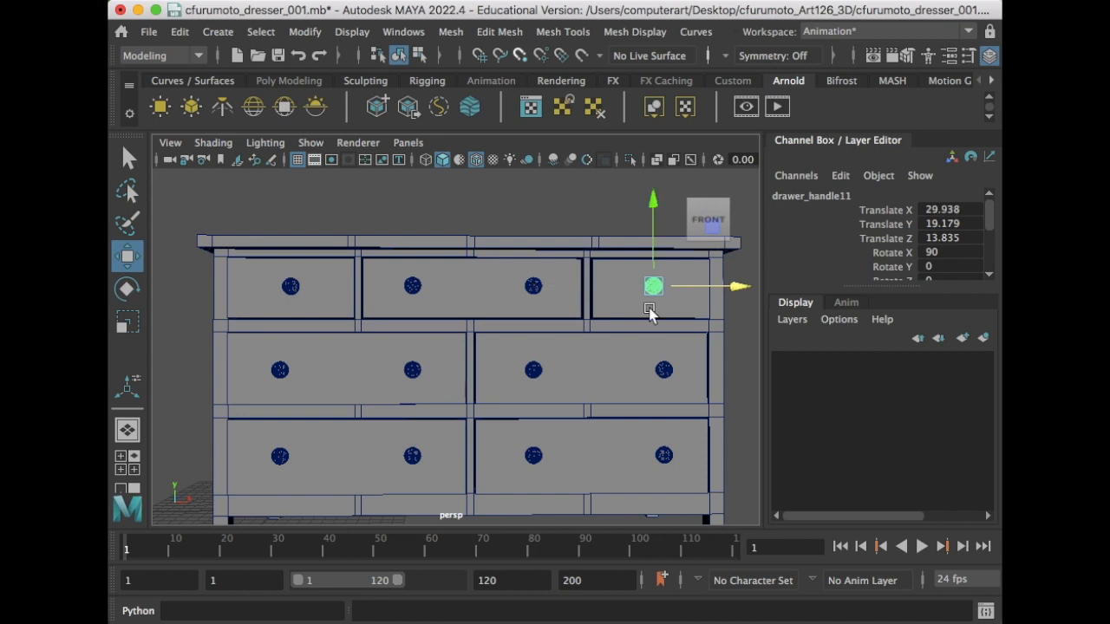
{"action": "scroll", "coordinate": [503, 309], "scroll_direction": "down", "scroll_amount": 5}
{"action": "left_click_drag", "start_coordinate": [490, 306], "coordinate": [517, 327], "text": "alt"}
- Deselect the drawer handle and uncheck Shading > Wireframe on Shaded for solid display
{"action": "key", "text": "q"}
{"action": "left_click", "coordinate": [633, 404]}
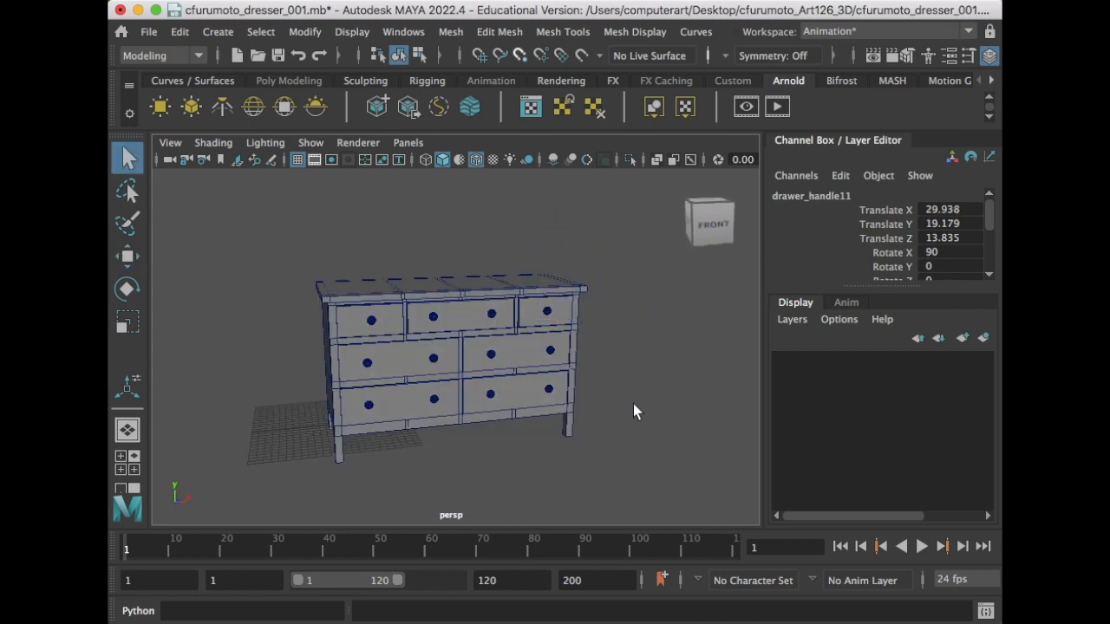
{"action": "left_click", "coordinate": [218, 143]}
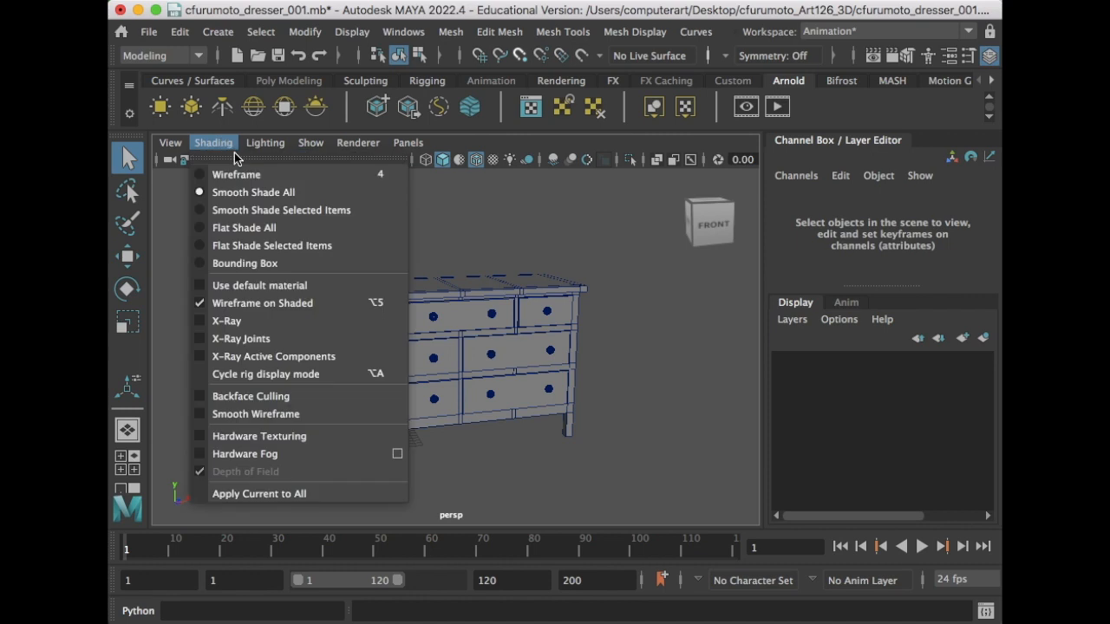
{"action": "left_click", "coordinate": [260, 305]}
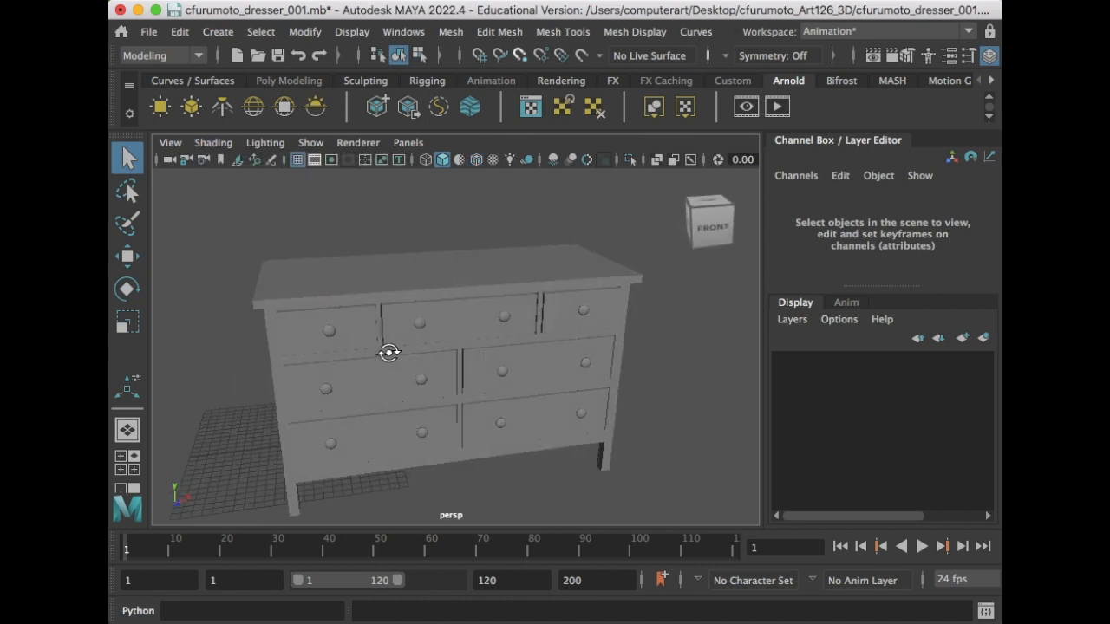
{"action": "scroll", "coordinate": [406, 337], "scroll_direction": "down", "scroll_amount": 2}
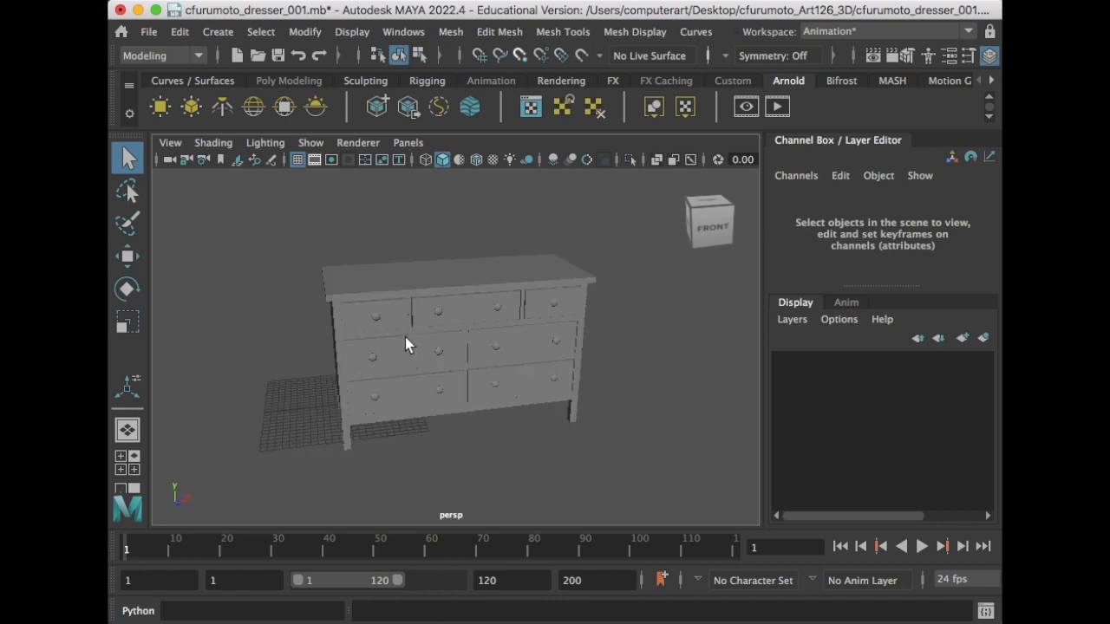